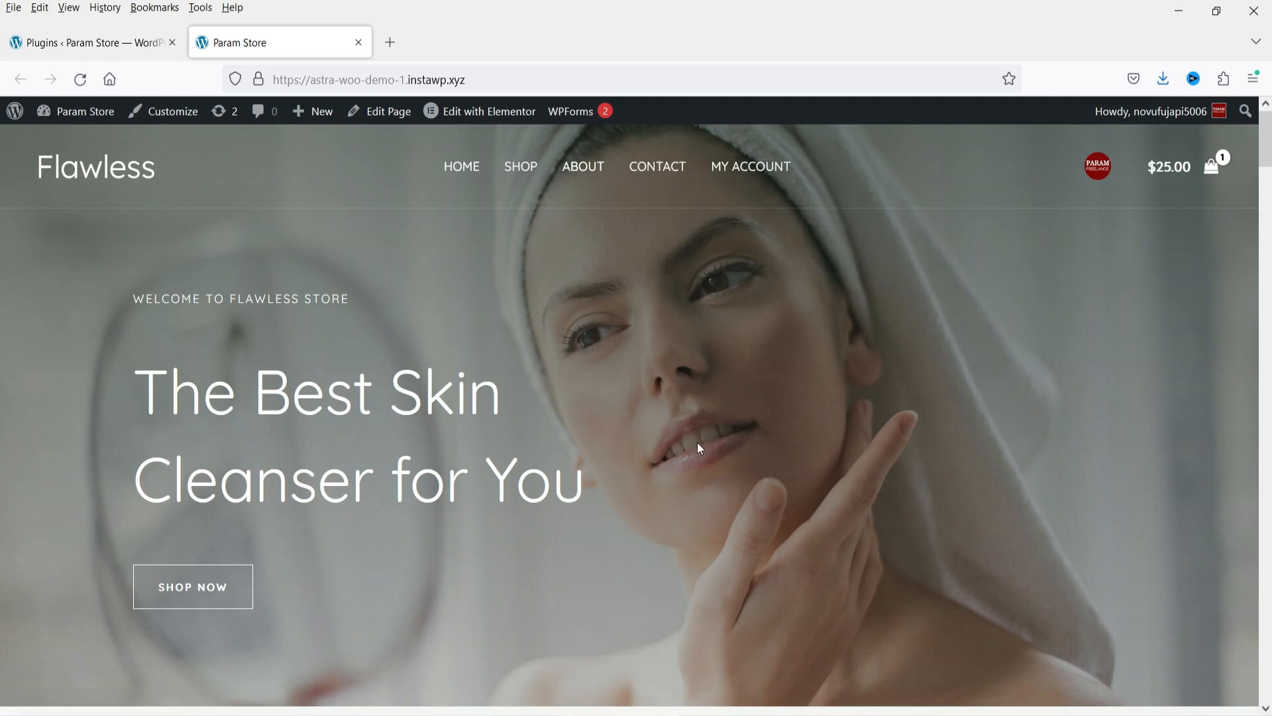
- Look over the open pages for Mail Mint, Icegram Express and the free email marketing plugin video
left_click(93, 43)
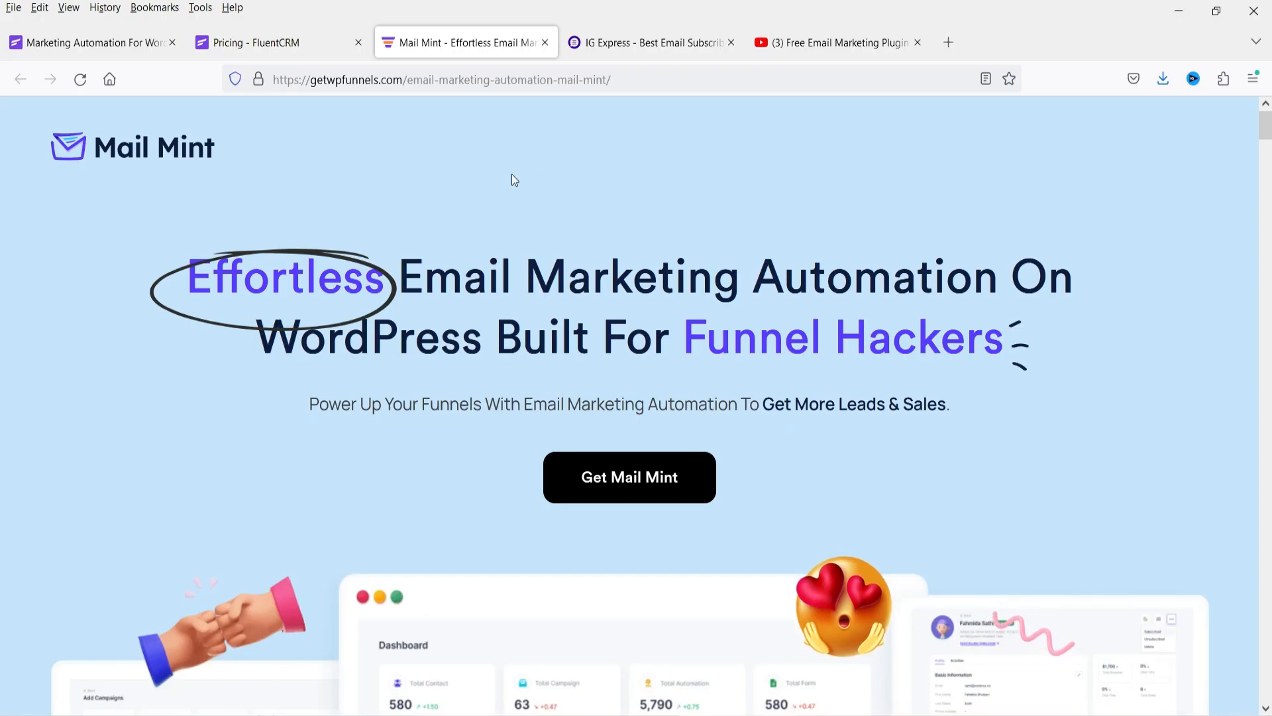
left_click(615, 44)
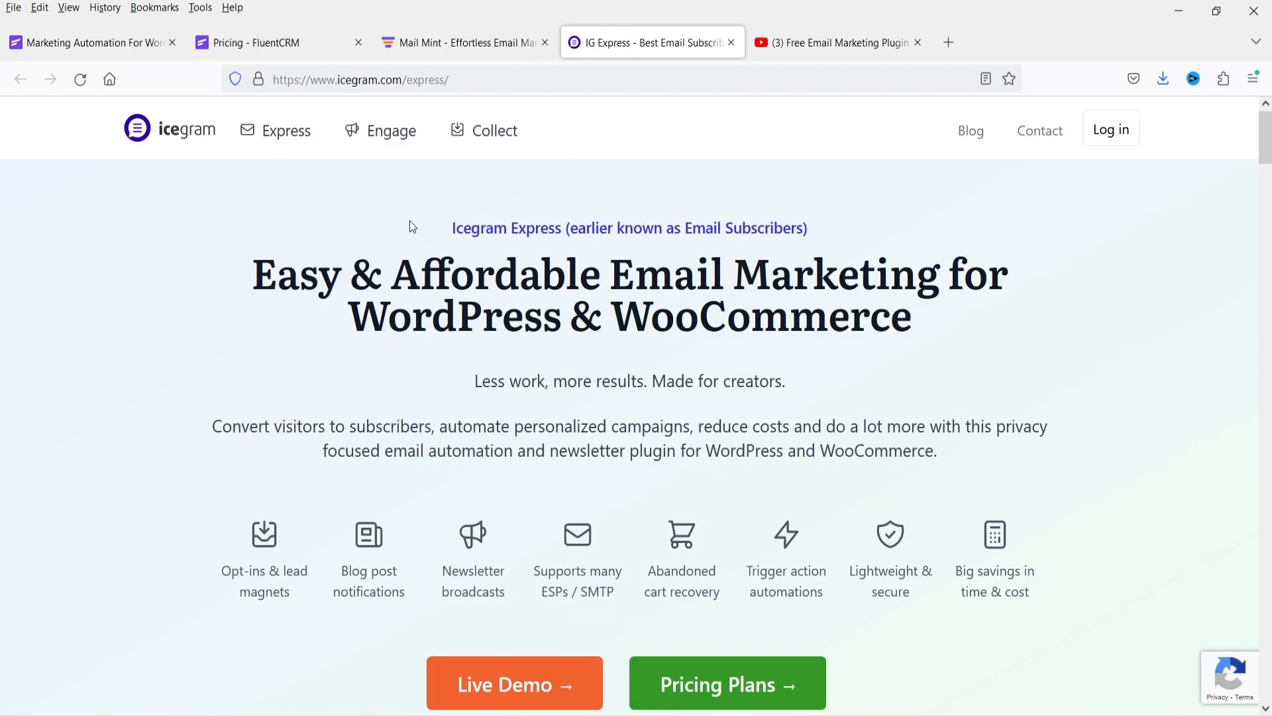
left_click(835, 39)
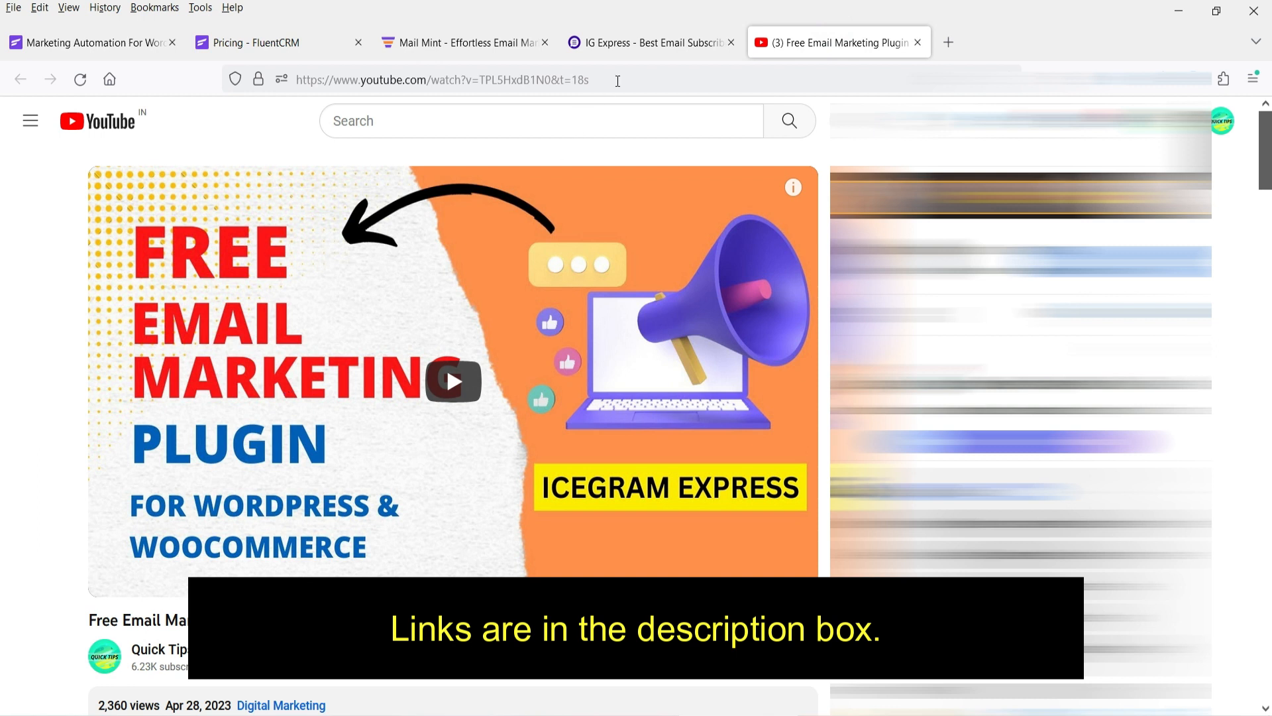
left_click(629, 44)
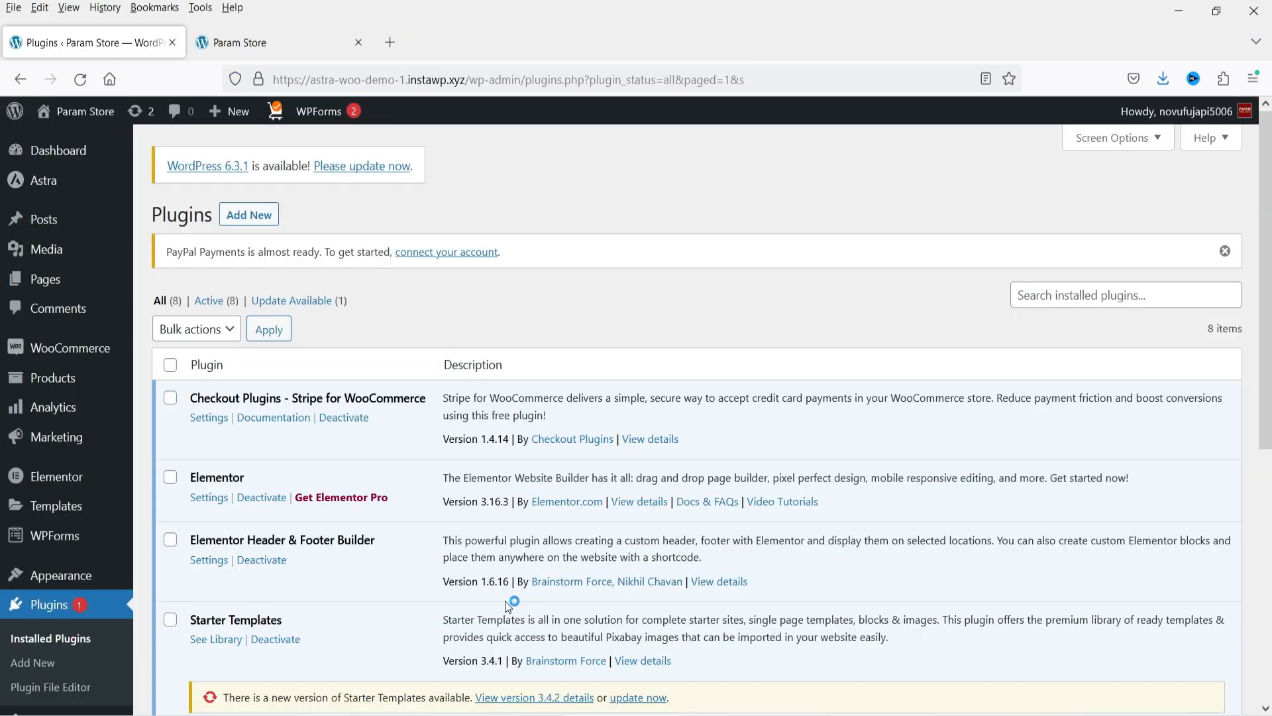
- Search the plugin directory for "fluent crm" and install and activate the FluentCRM plugin
left_click(33, 662)
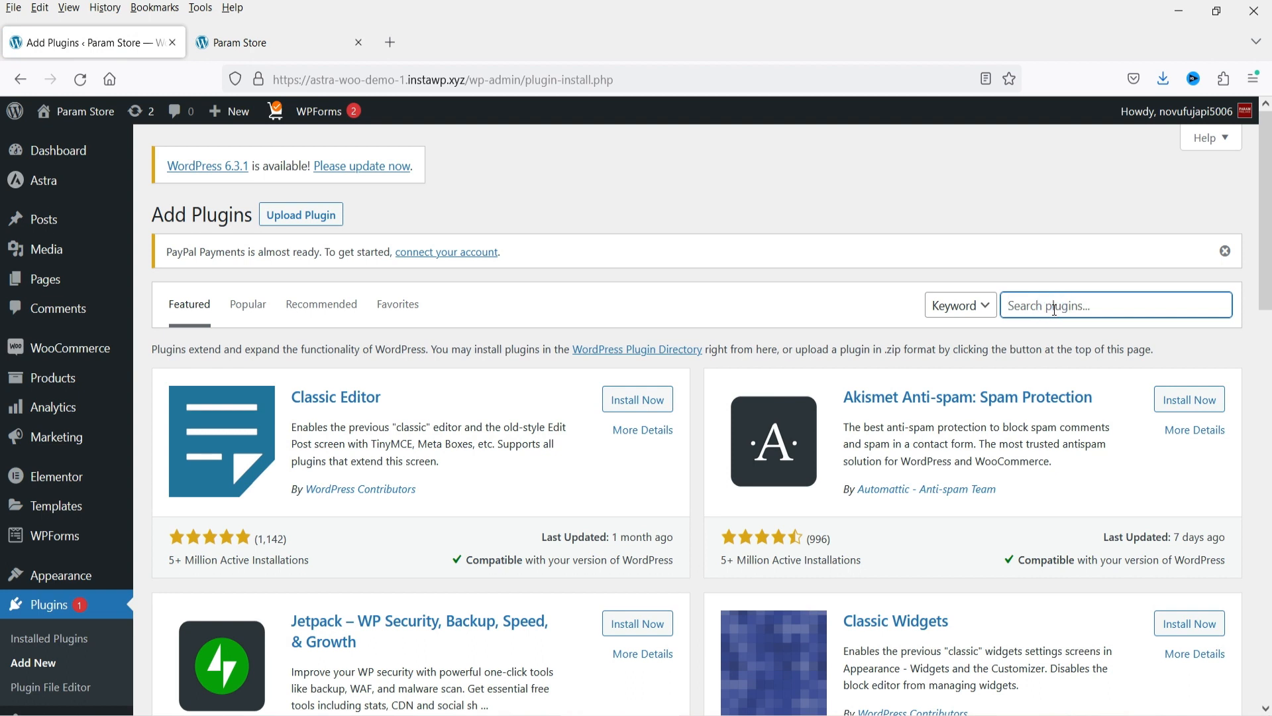
type("fluent crm")
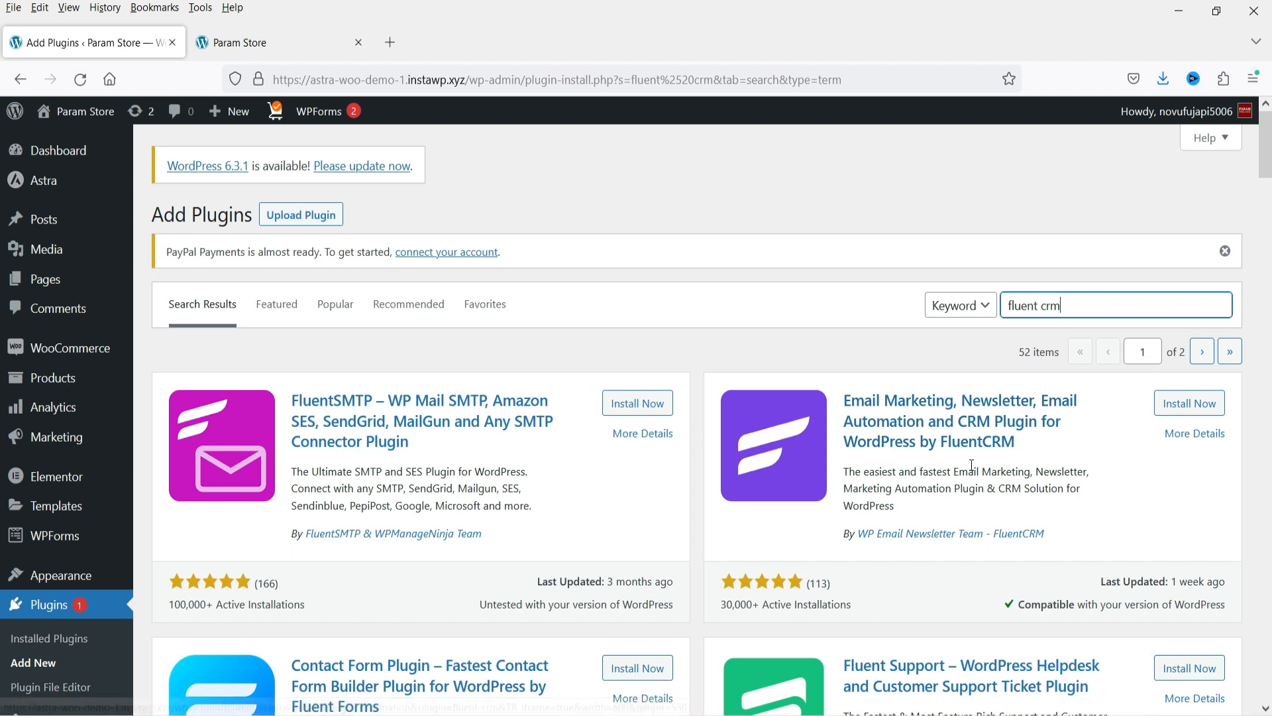
left_click(1175, 404)
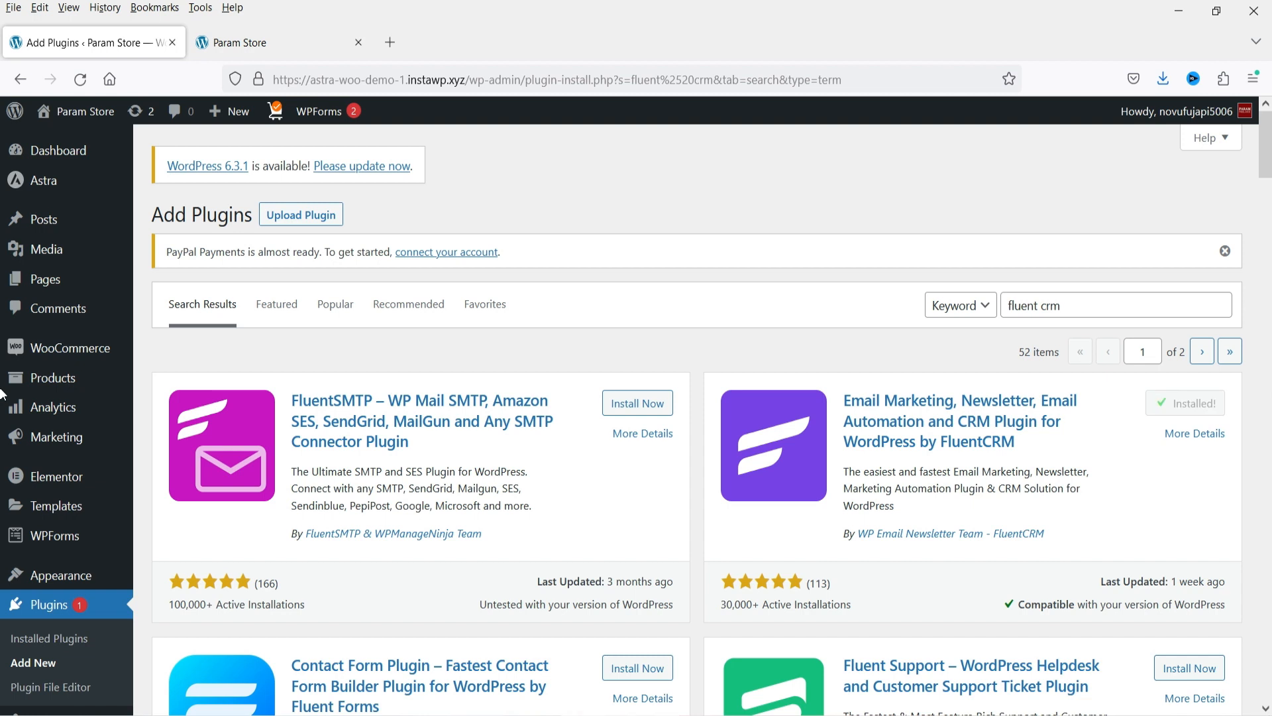
left_click(1187, 419)
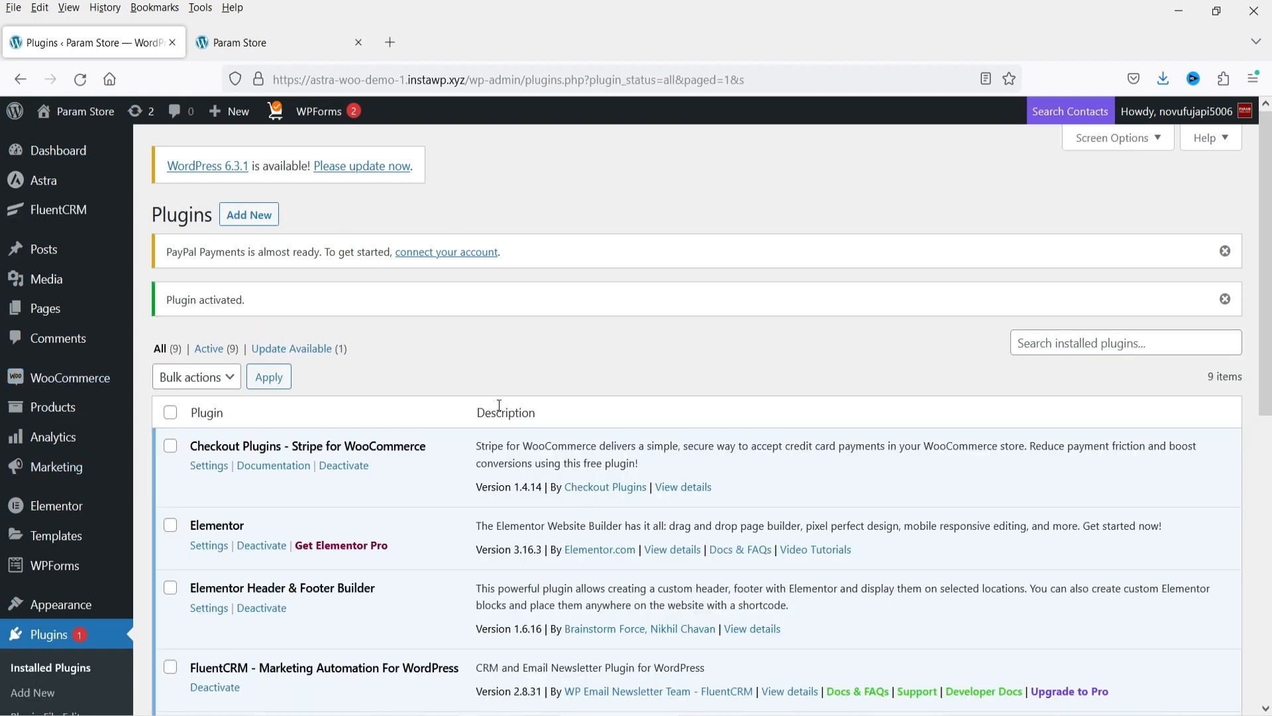
- Open FluentCRM's Business Settings and look at the business name and full address fields
mouse_move(60, 221)
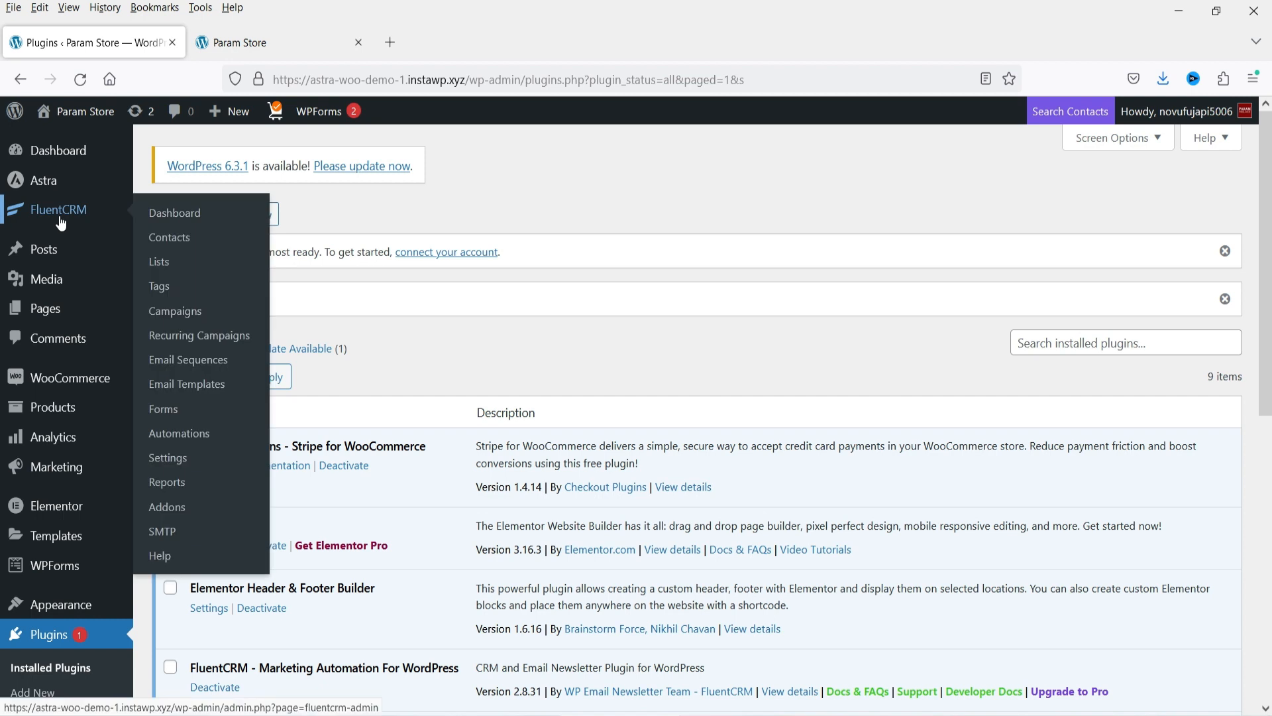
left_click(60, 219)
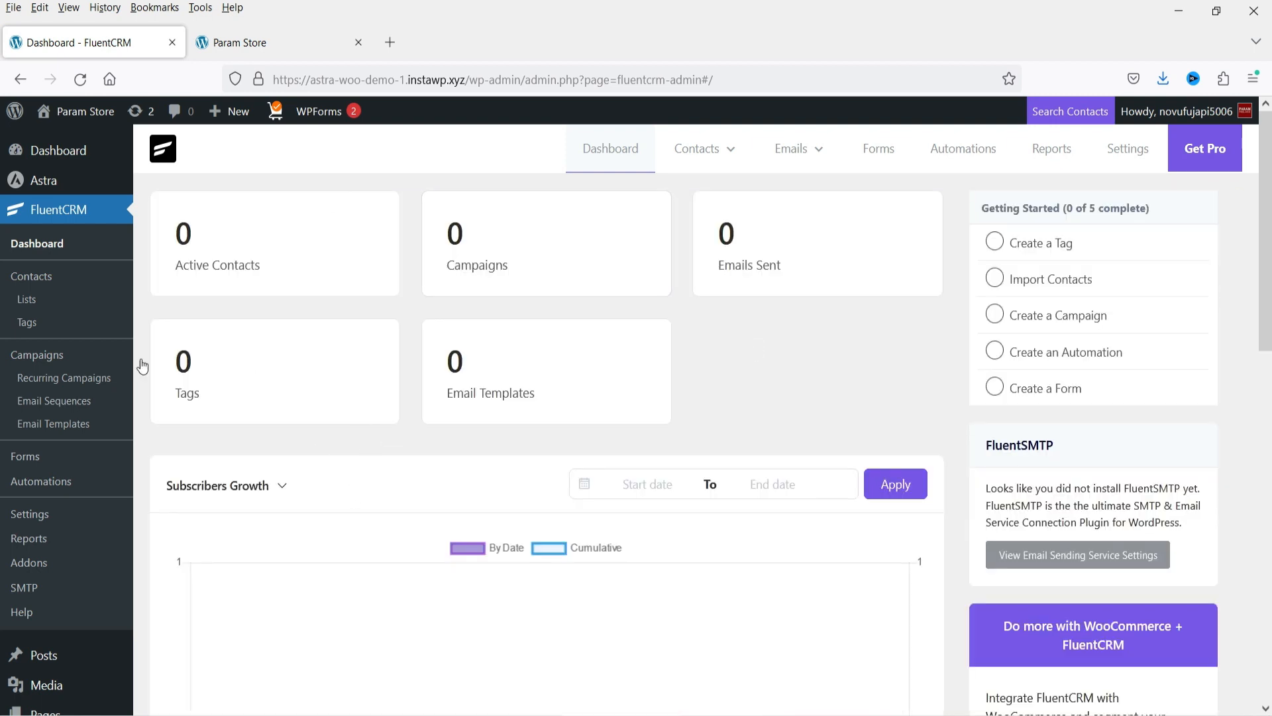
left_click(28, 515)
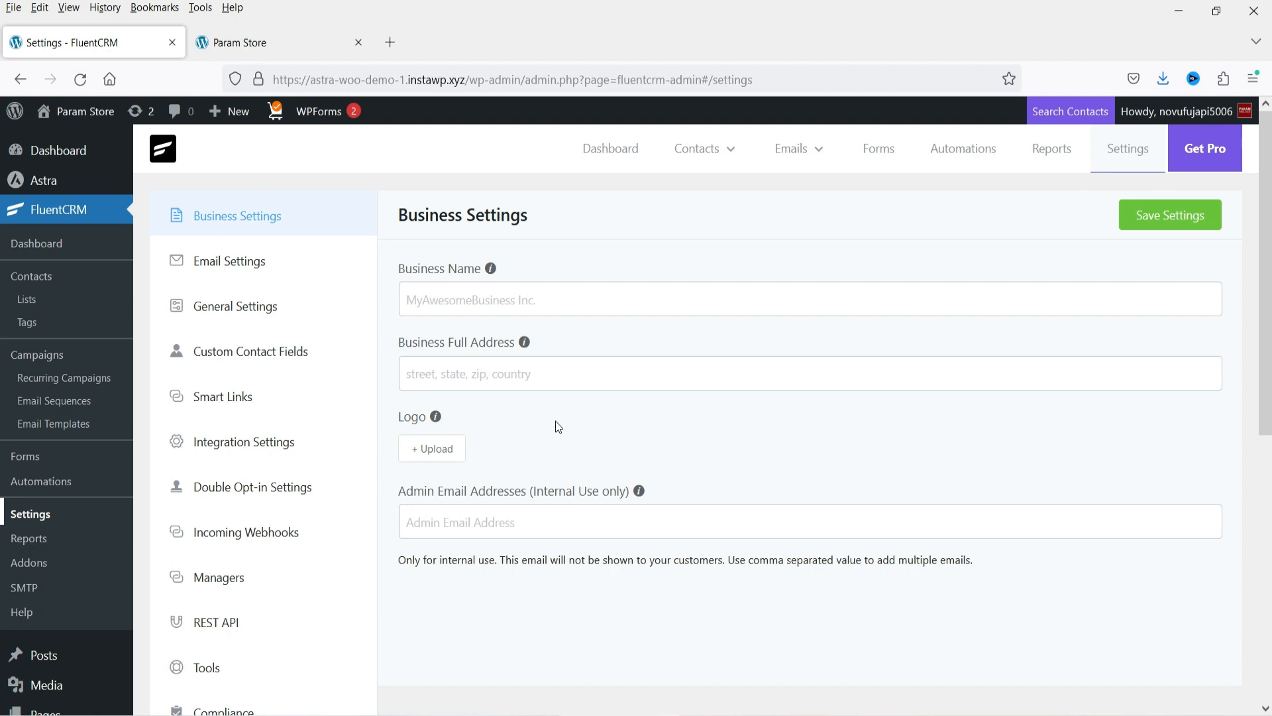
left_click(475, 290)
left_click(472, 376)
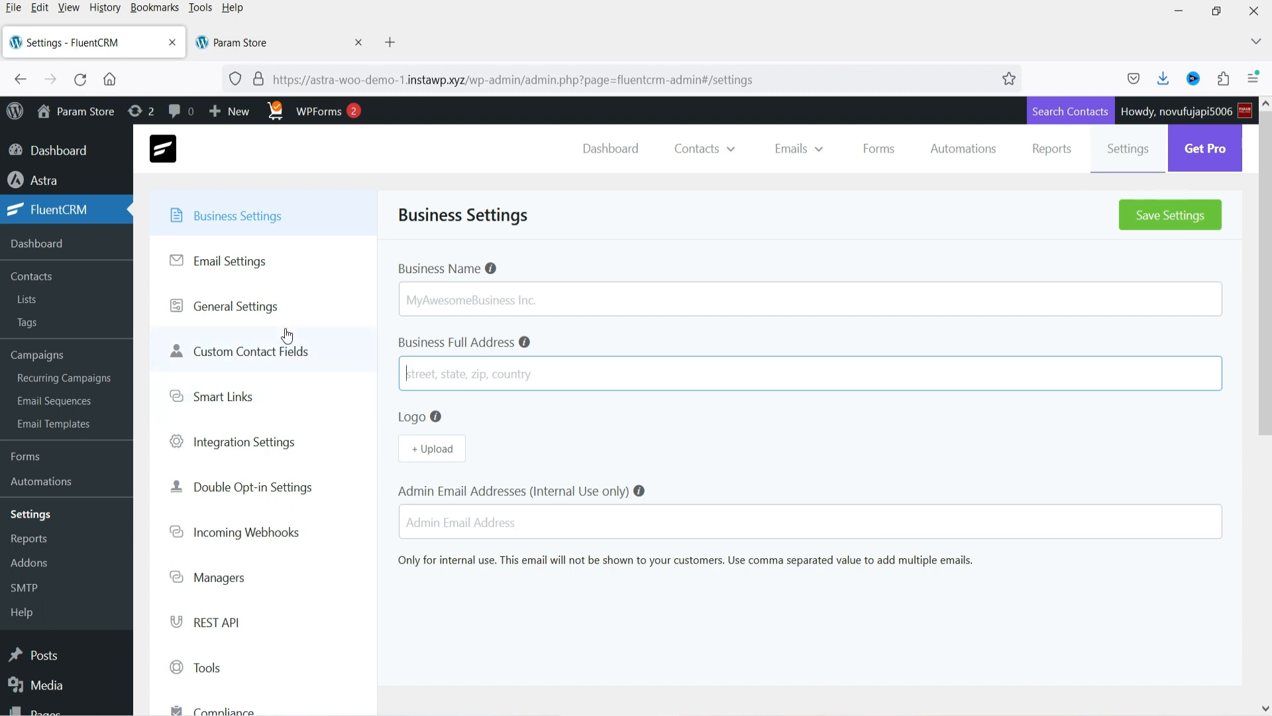
- Examine FluentCRM's global Email Settings, including the default sender, footer text, unsubscribe redirect and subscription preferences
left_click(249, 259)
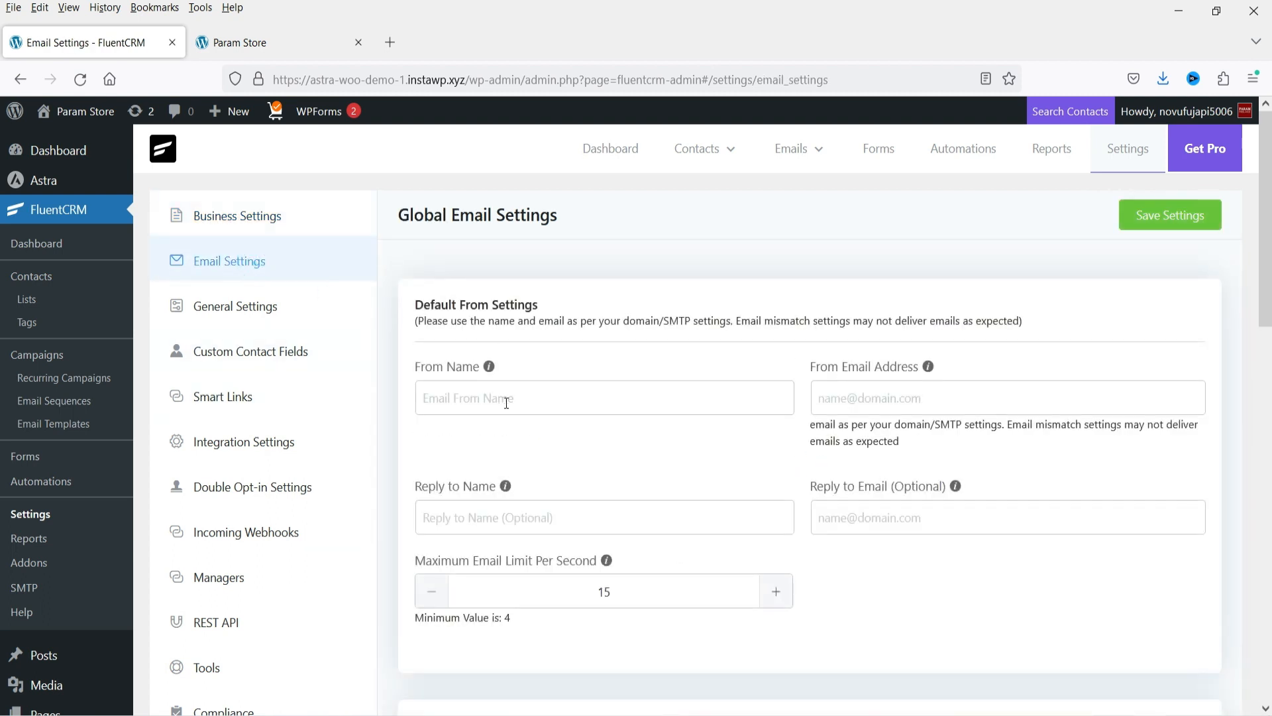
left_click(455, 401)
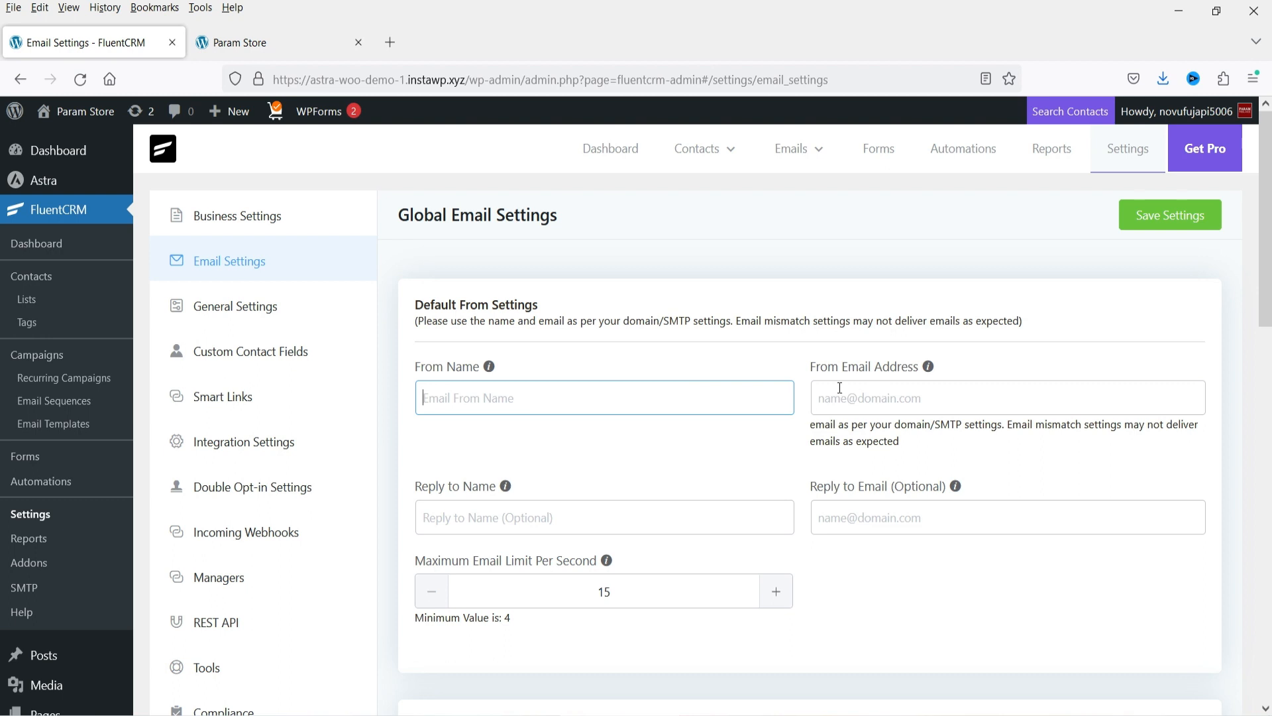
scroll(610, 368, "down", 3)
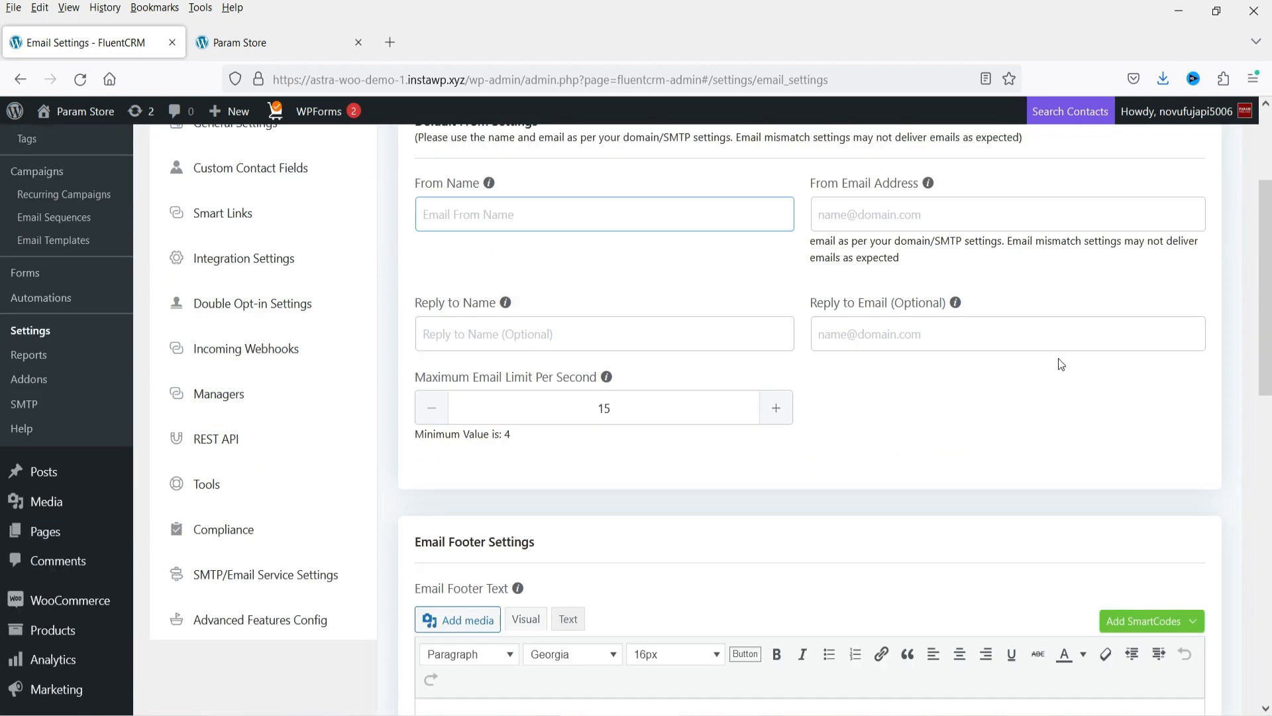
scroll(1031, 394, "up", 2)
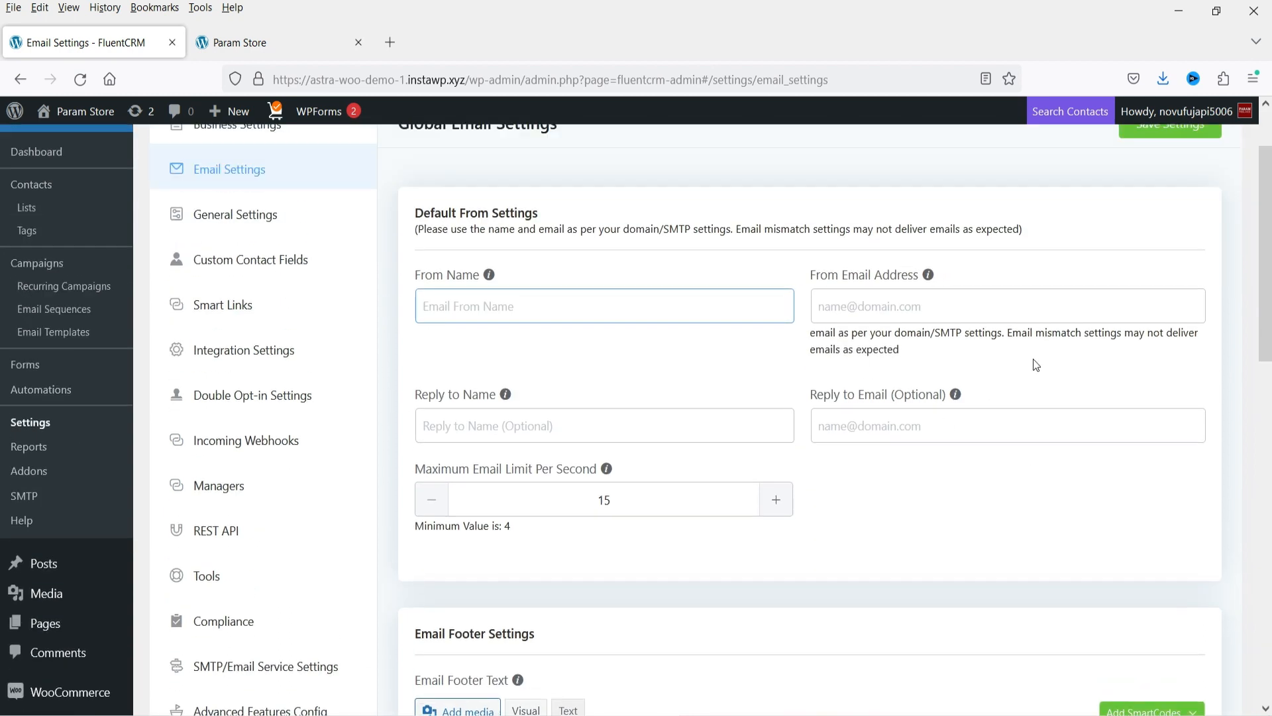
scroll(957, 351, "down", 3)
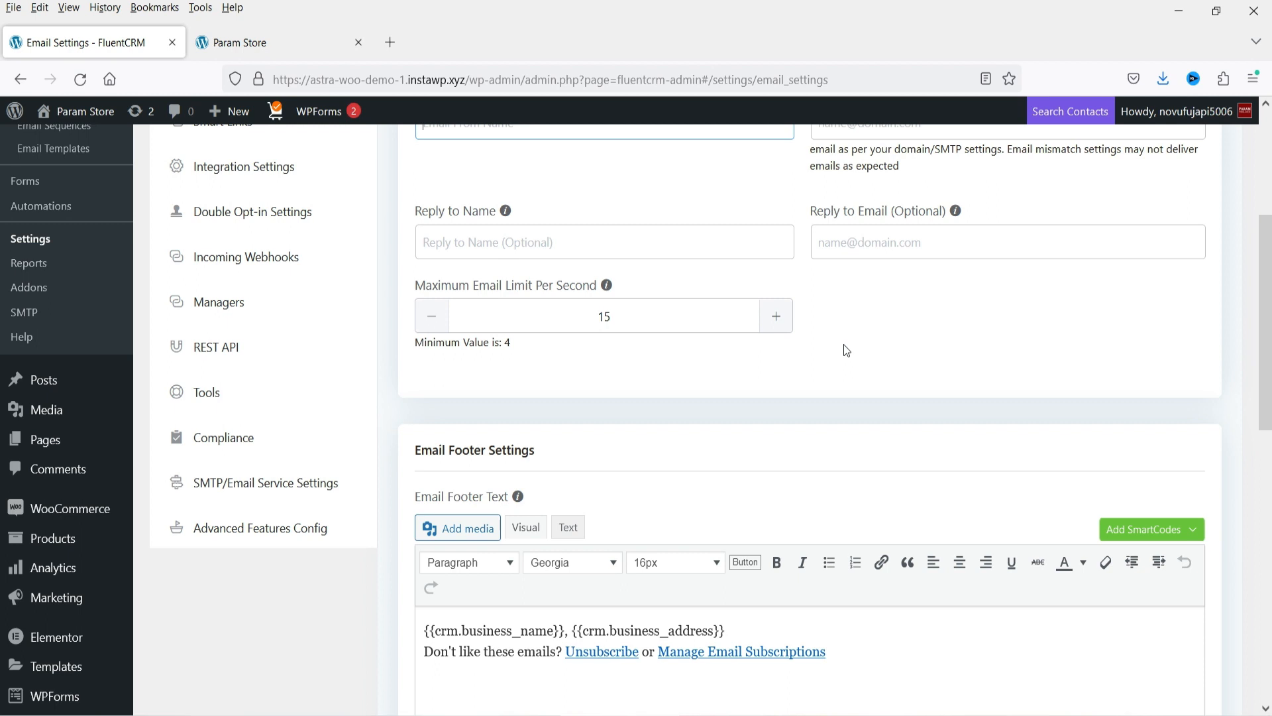
scroll(844, 344, "down", 3)
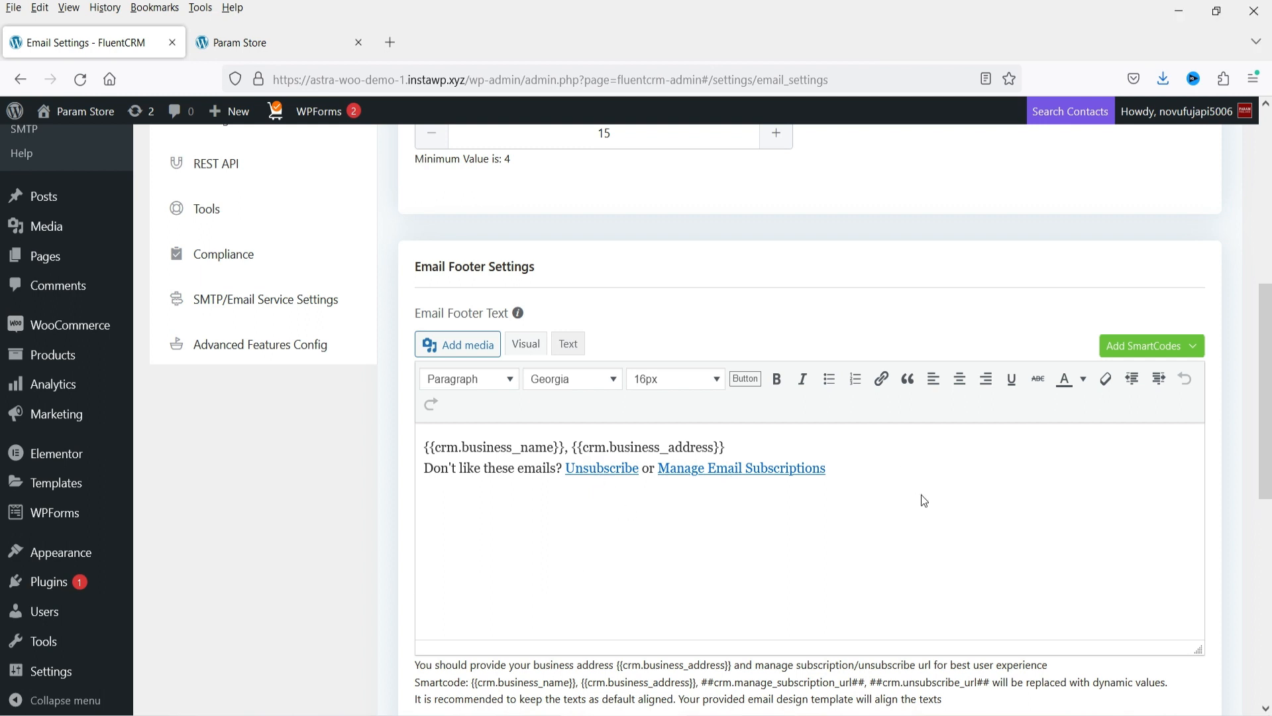
scroll(898, 487, "down", 3)
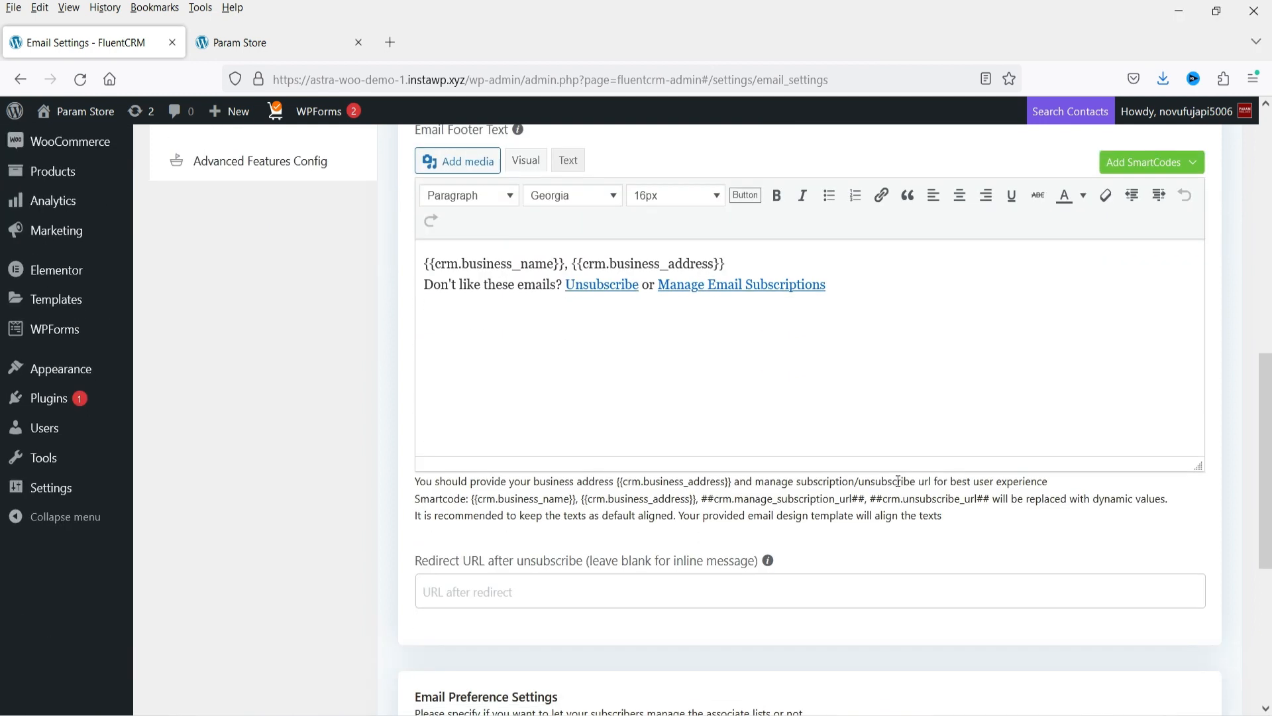
scroll(898, 482, "down", 4)
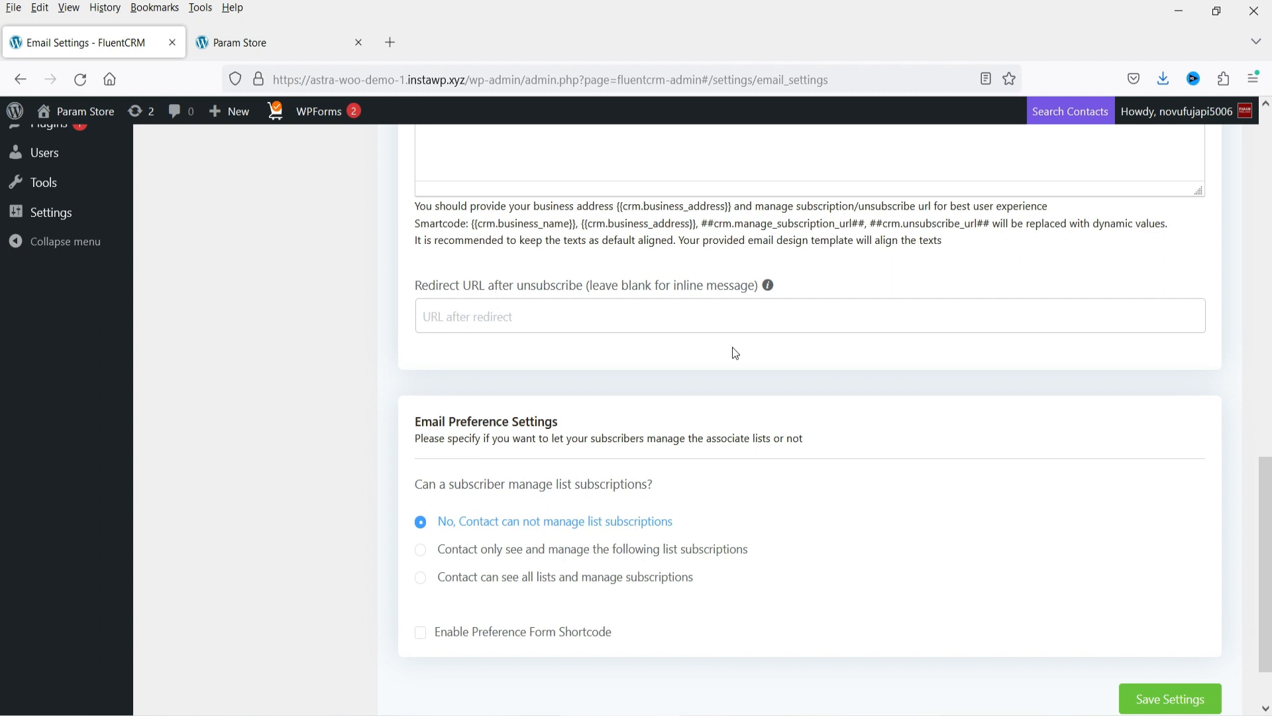
scroll(736, 353, "down", 2)
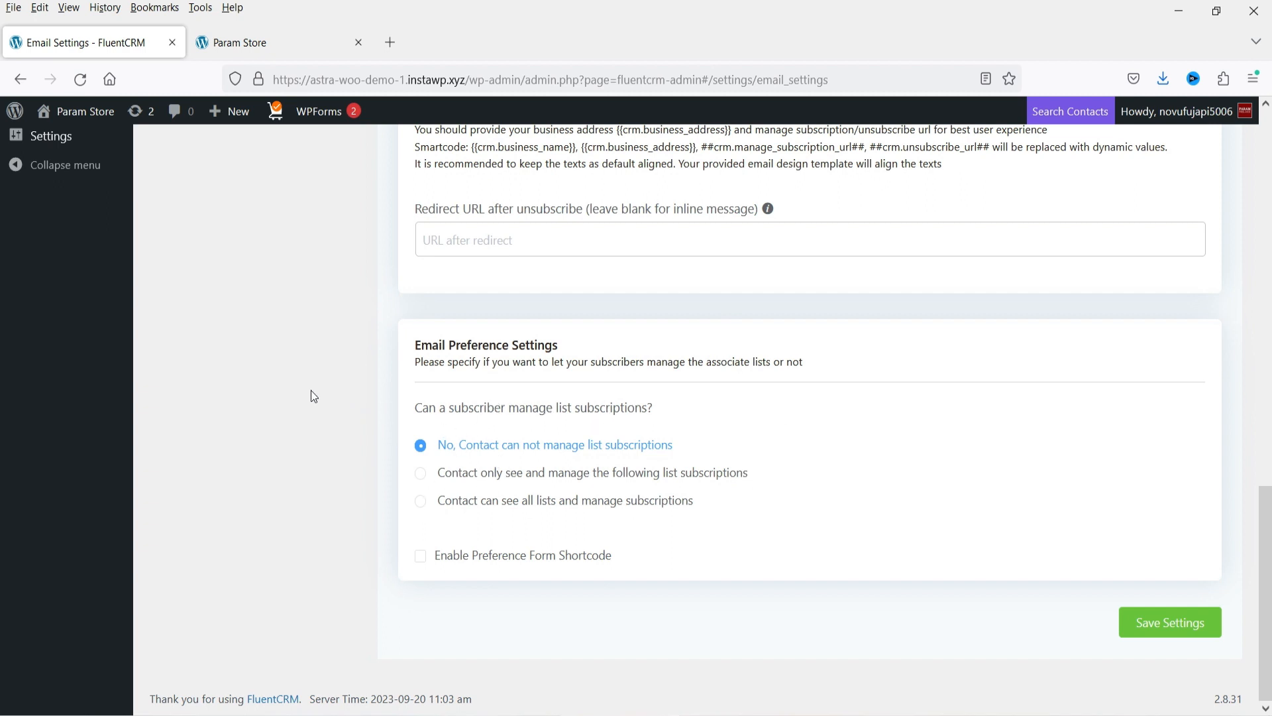
- Enable sync between WP User Data and Fluent CRM Contact Data in General Settings and review the remaining general options
scroll(296, 392, "up", 1)
scroll(300, 398, "up", 10)
left_click(267, 230)
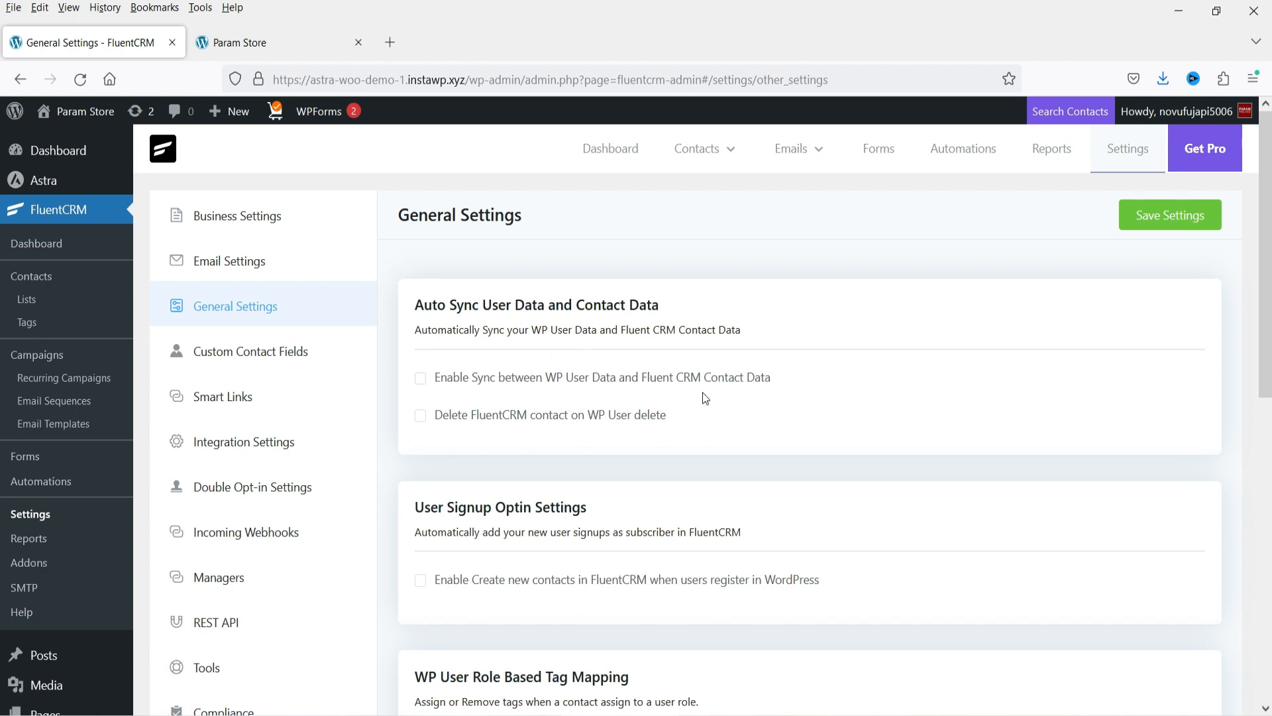
left_click(430, 379)
scroll(729, 454, "down", 3)
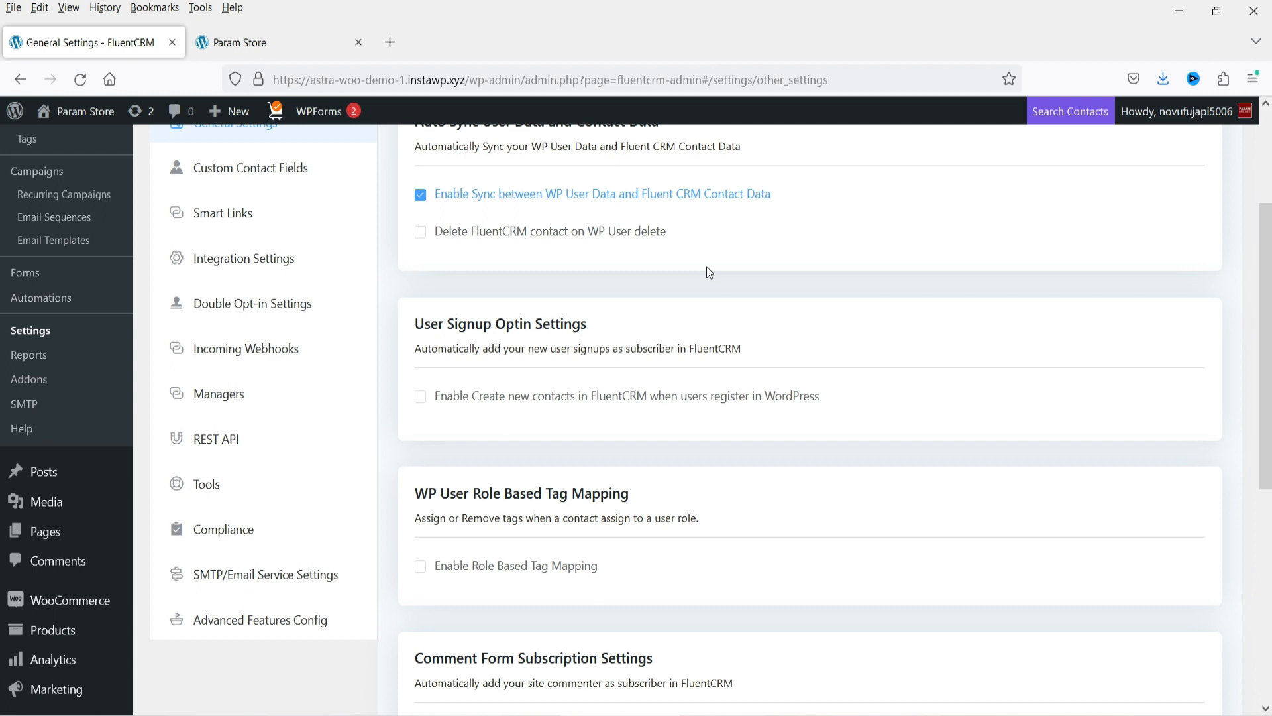
scroll(707, 266, "up", 2)
scroll(714, 342, "down", 5)
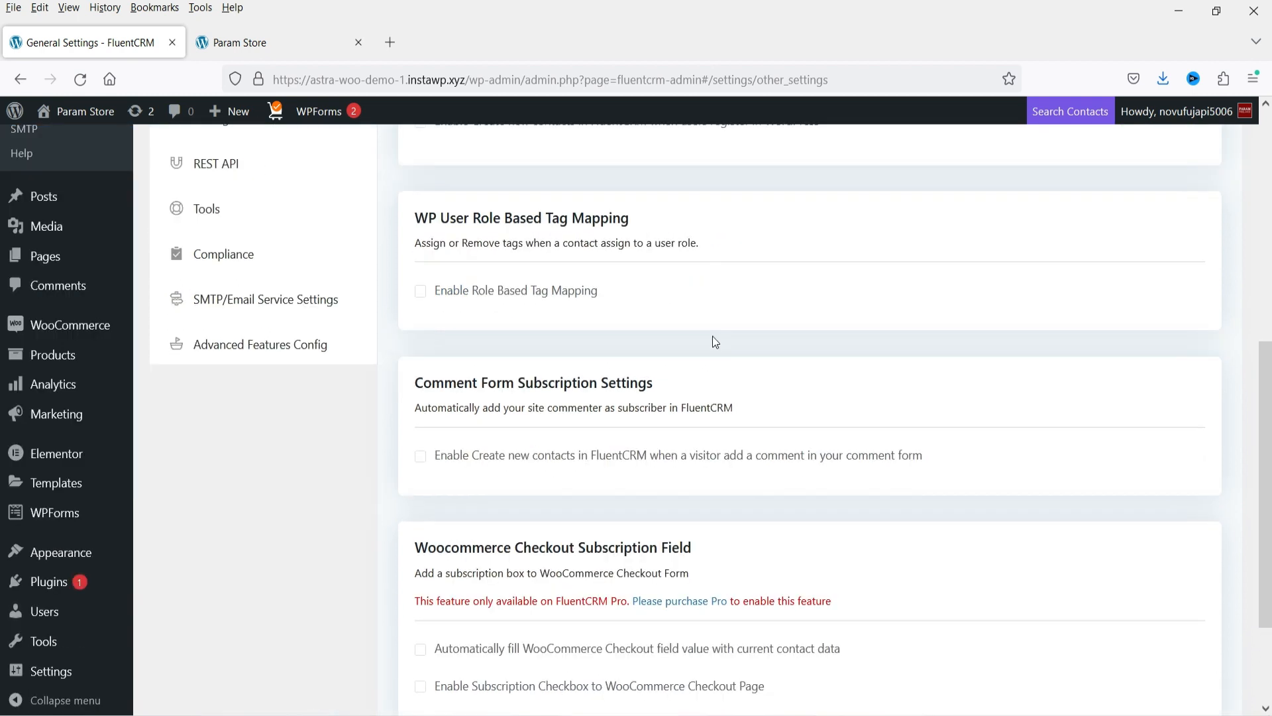
scroll(678, 412, "up", 4)
scroll(678, 411, "up", 4)
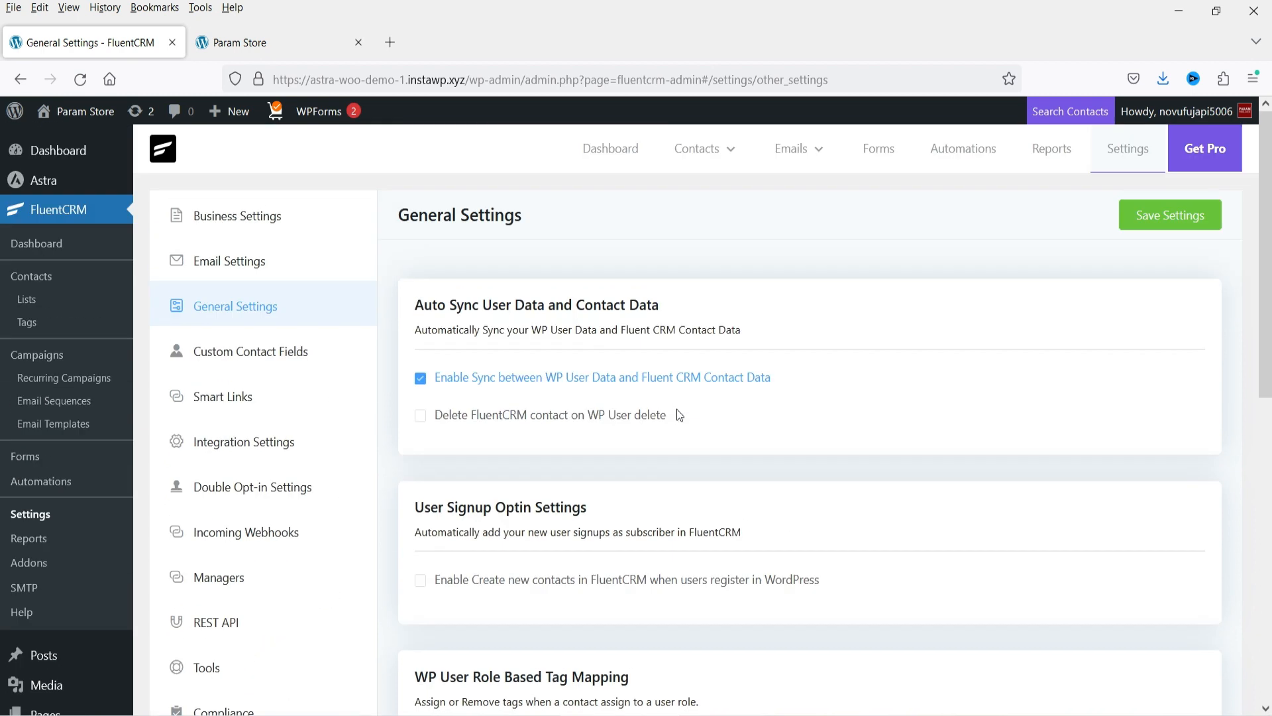
- Activate the Fluent Forms integration from FluentCRM's Forms section after viewing the Contacts page
left_click(31, 277)
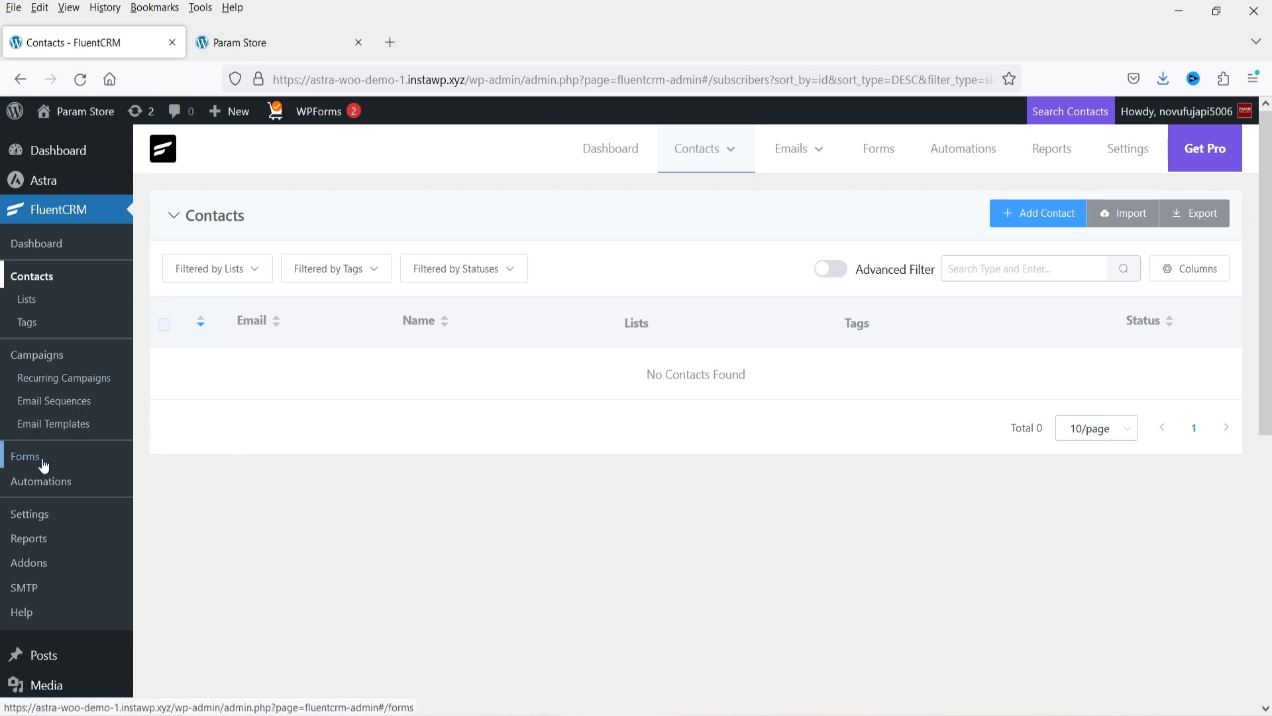
left_click(8, 456)
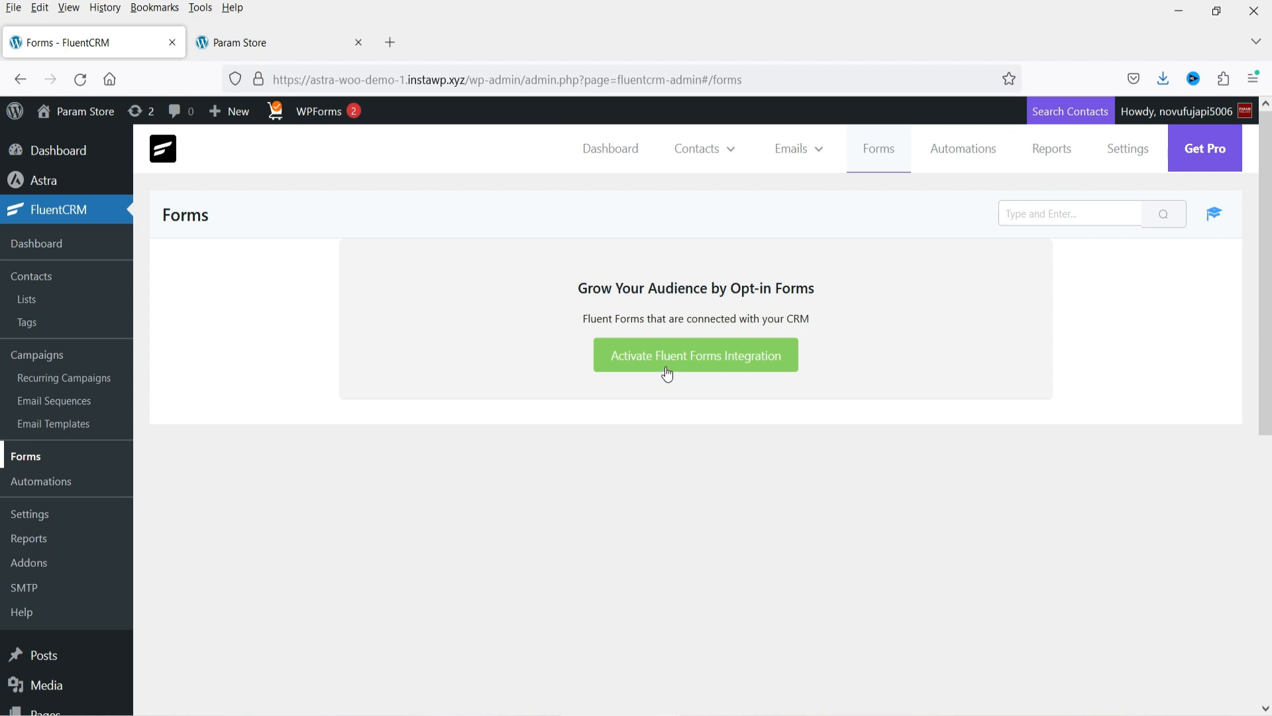
left_click(690, 362)
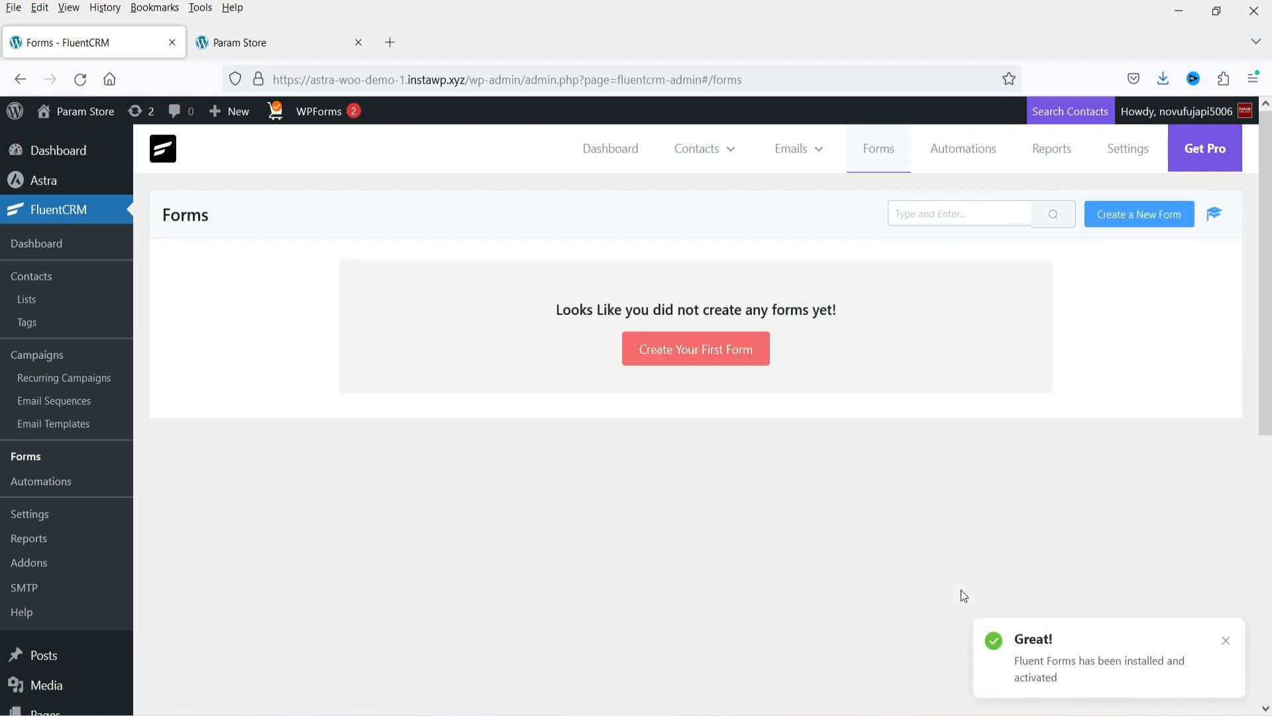
- Start a first opt-in form from the three-field template and title it "Param Fashion"
left_click(684, 358)
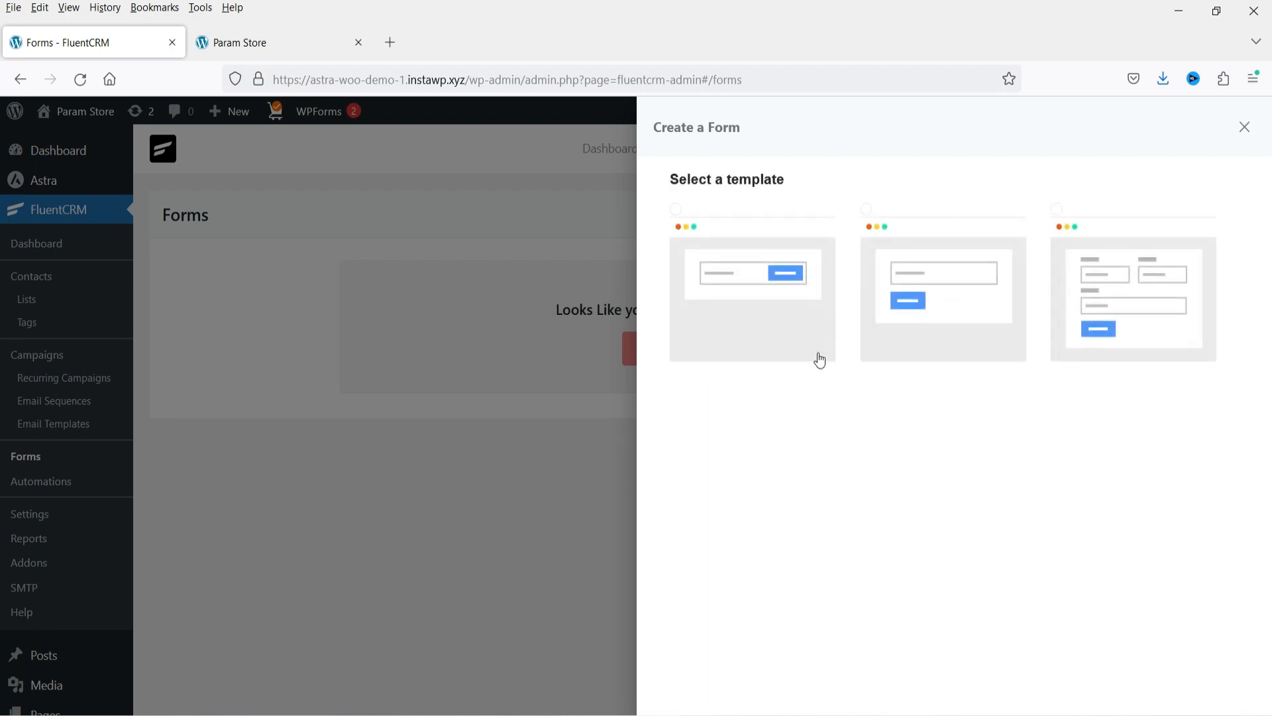
left_click(1155, 296)
left_click(732, 230)
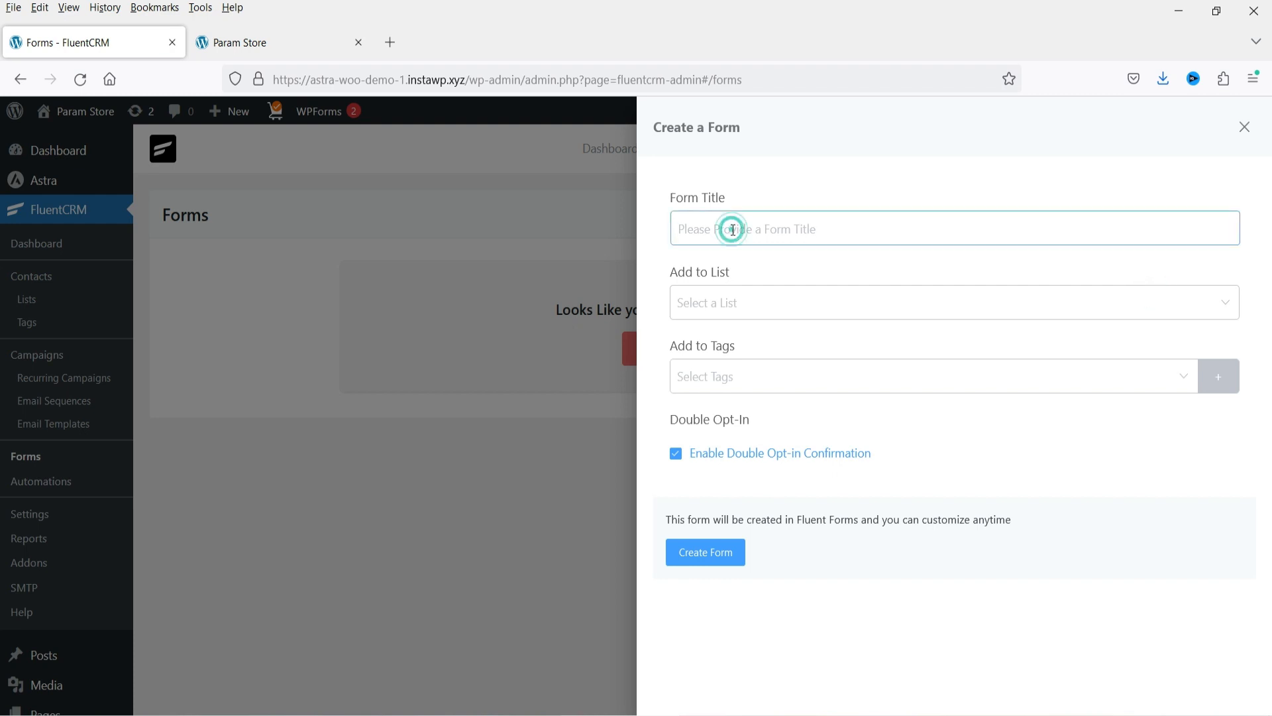
type("Param ")
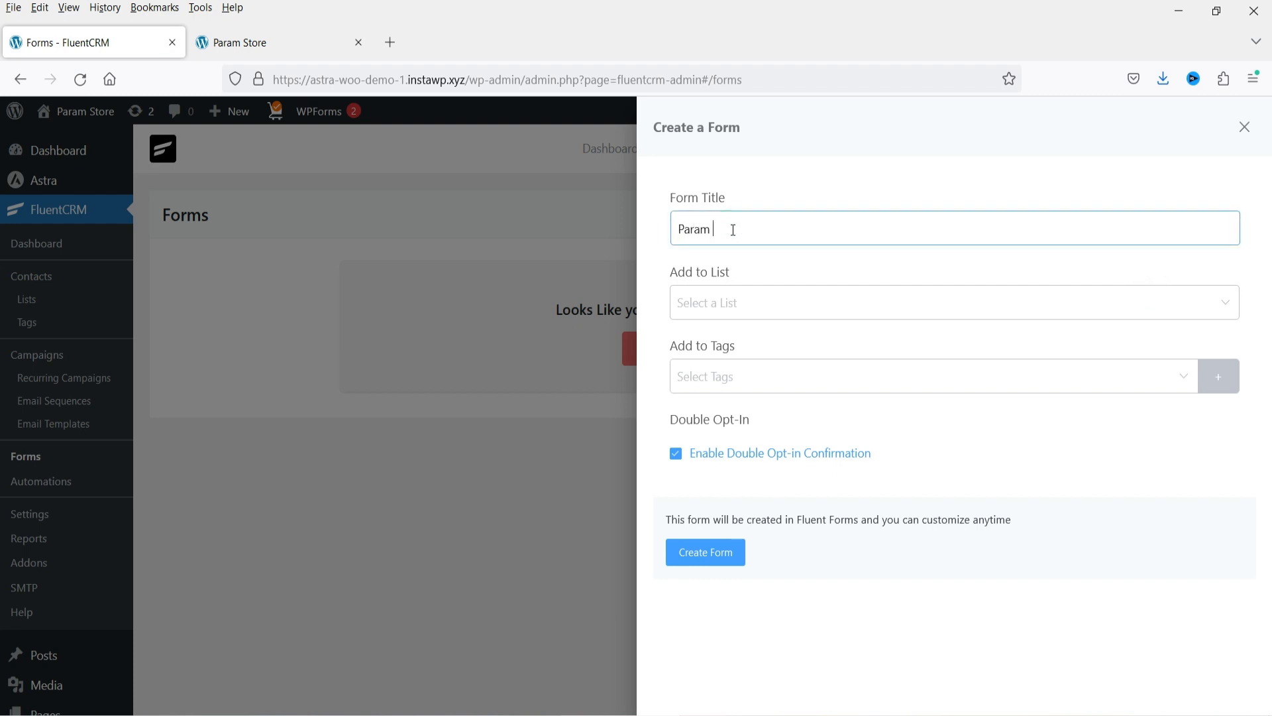
type("Fashion")
- Check which lists and tags can be assigned to the Param Fashion form
left_click(722, 308)
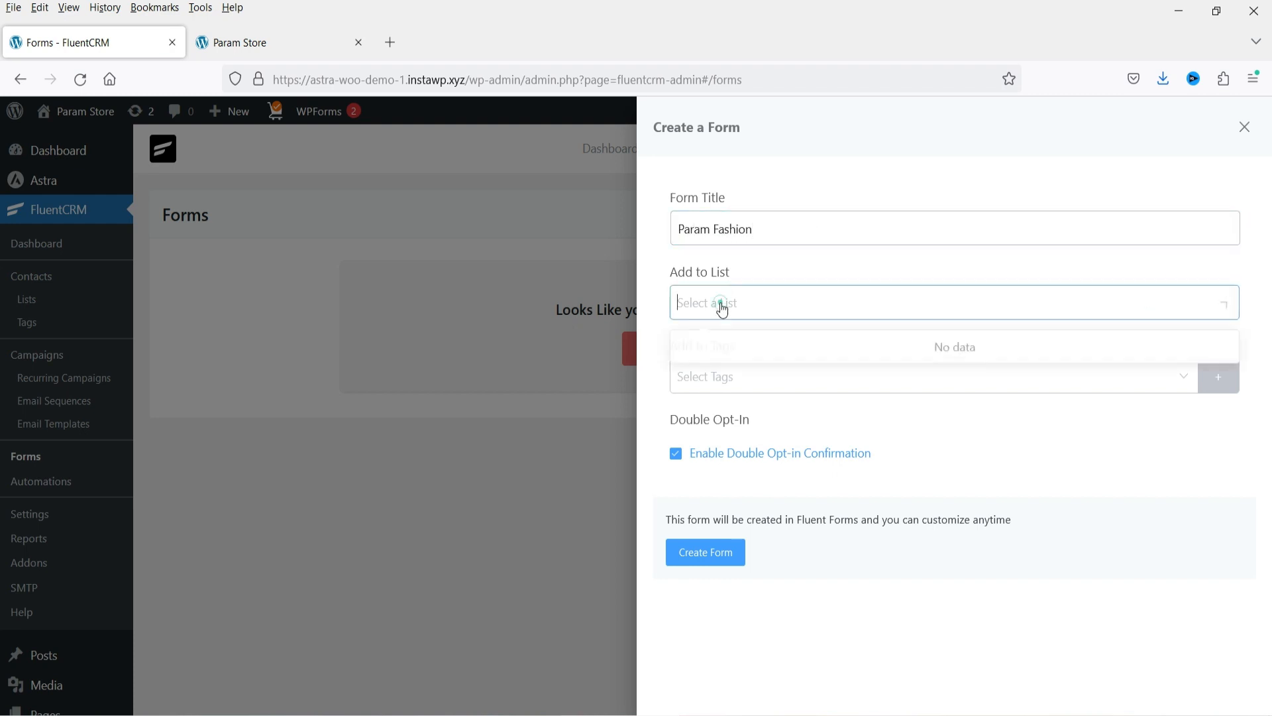
left_click(824, 306)
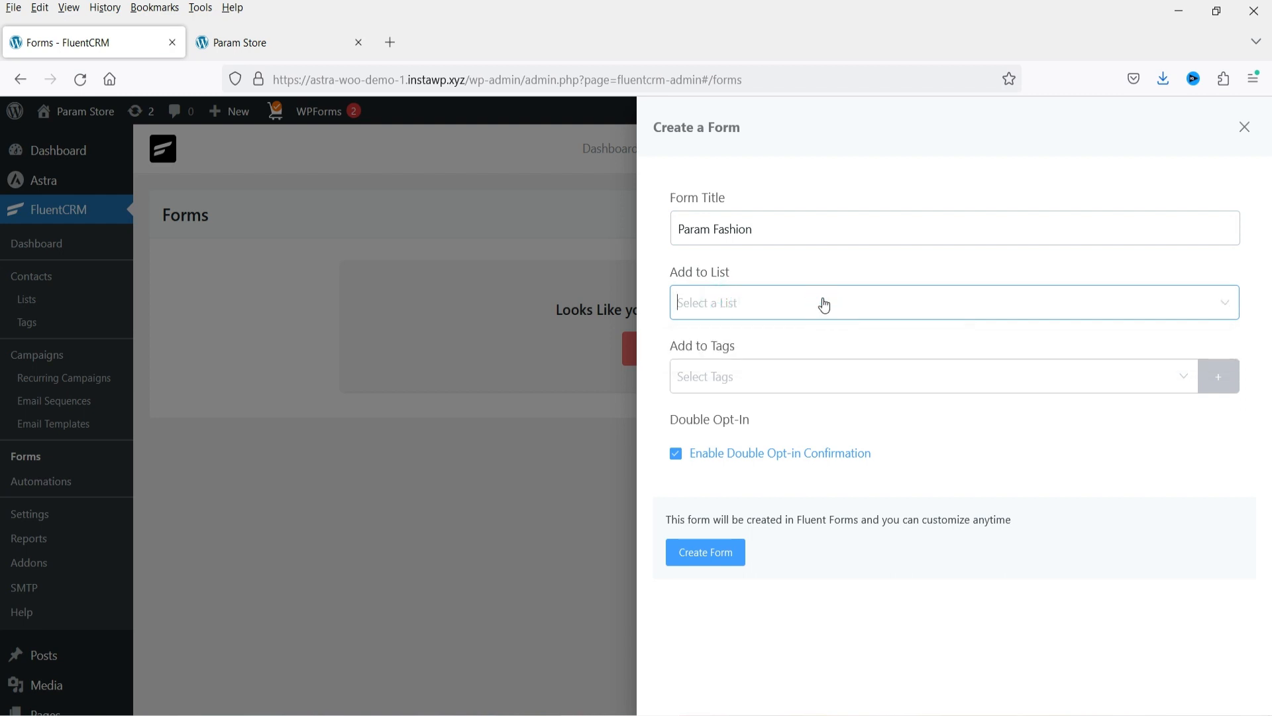
left_click(824, 305)
left_click(937, 432)
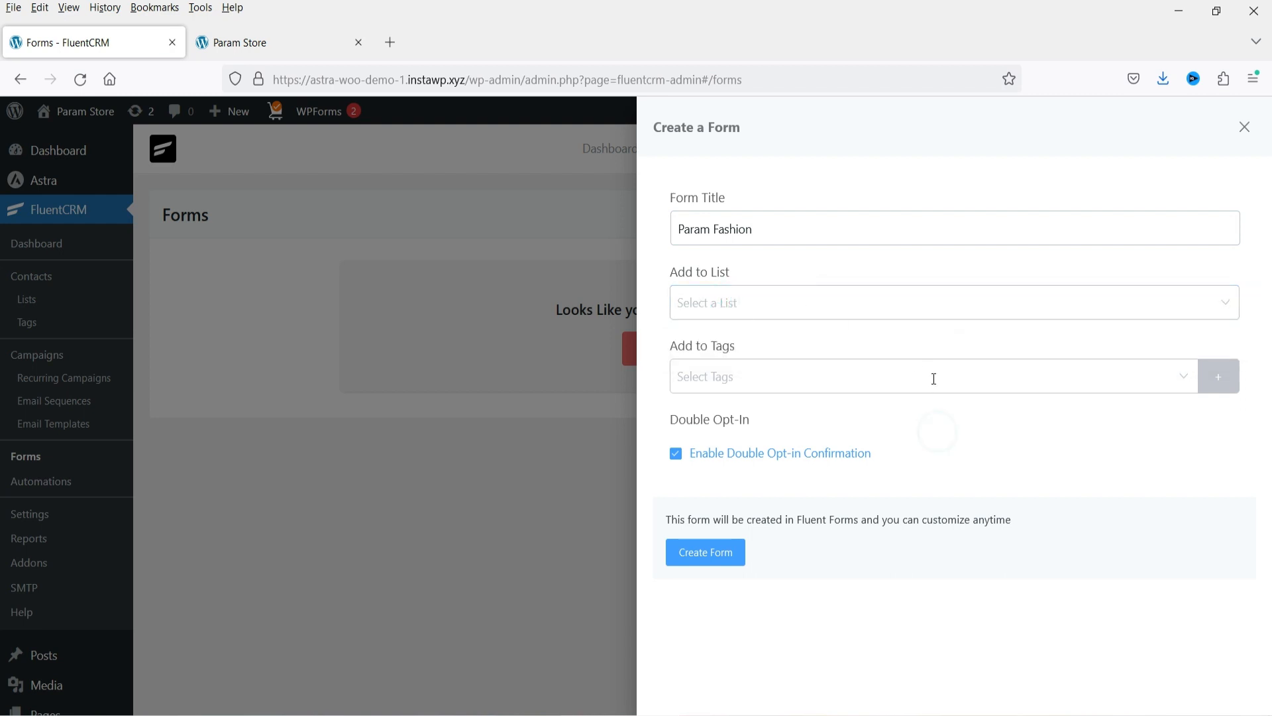
left_click(753, 375)
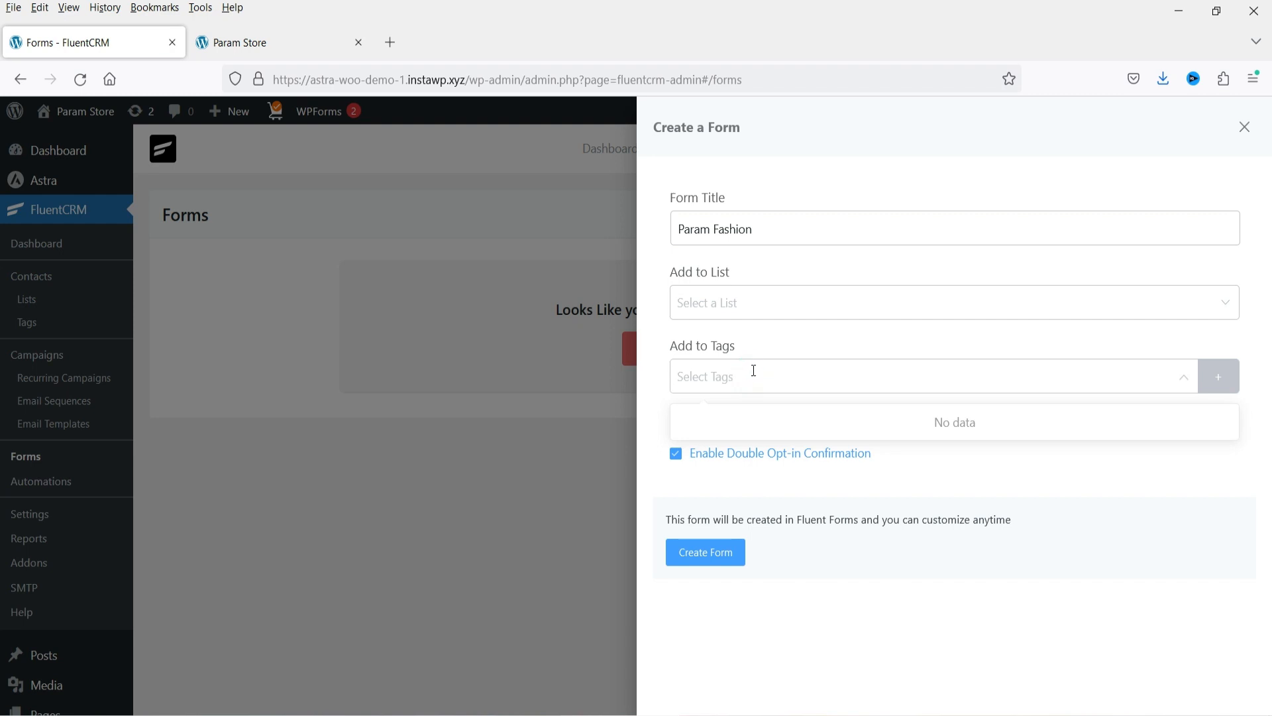
- Try to create the Param Fashion form without a list or tags, and close the form draft
left_click(1107, 520)
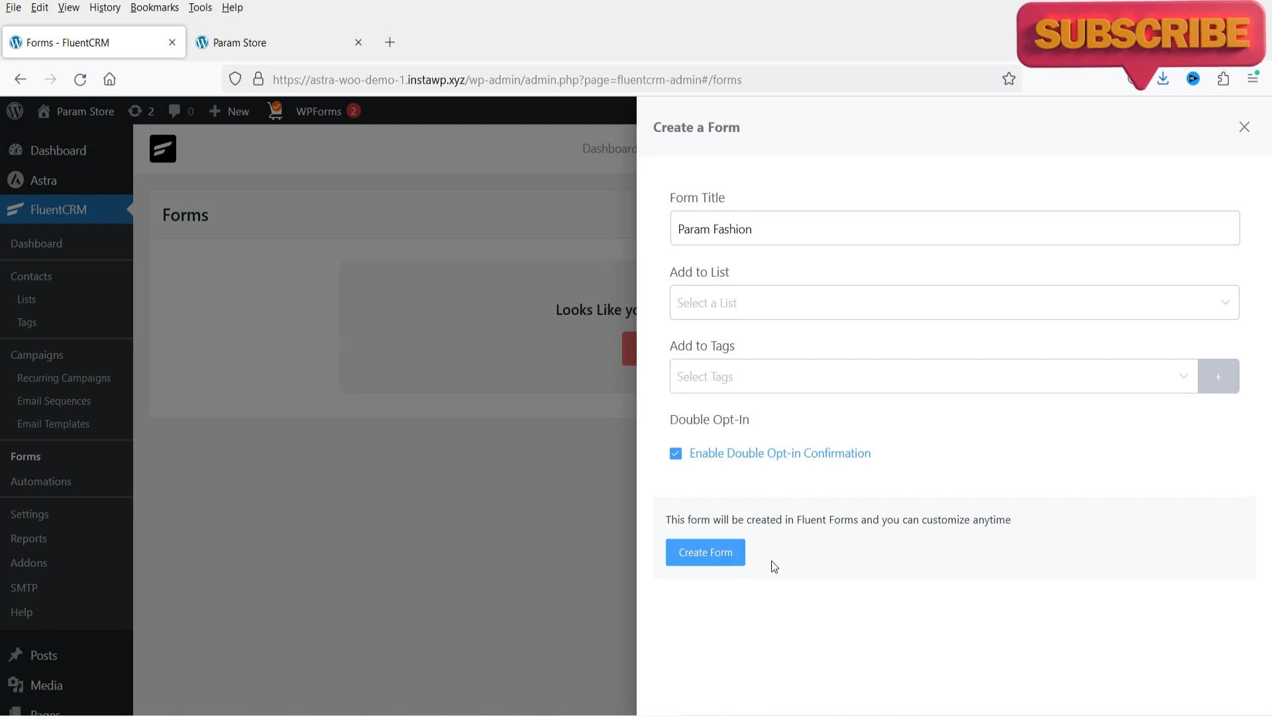
left_click(728, 554)
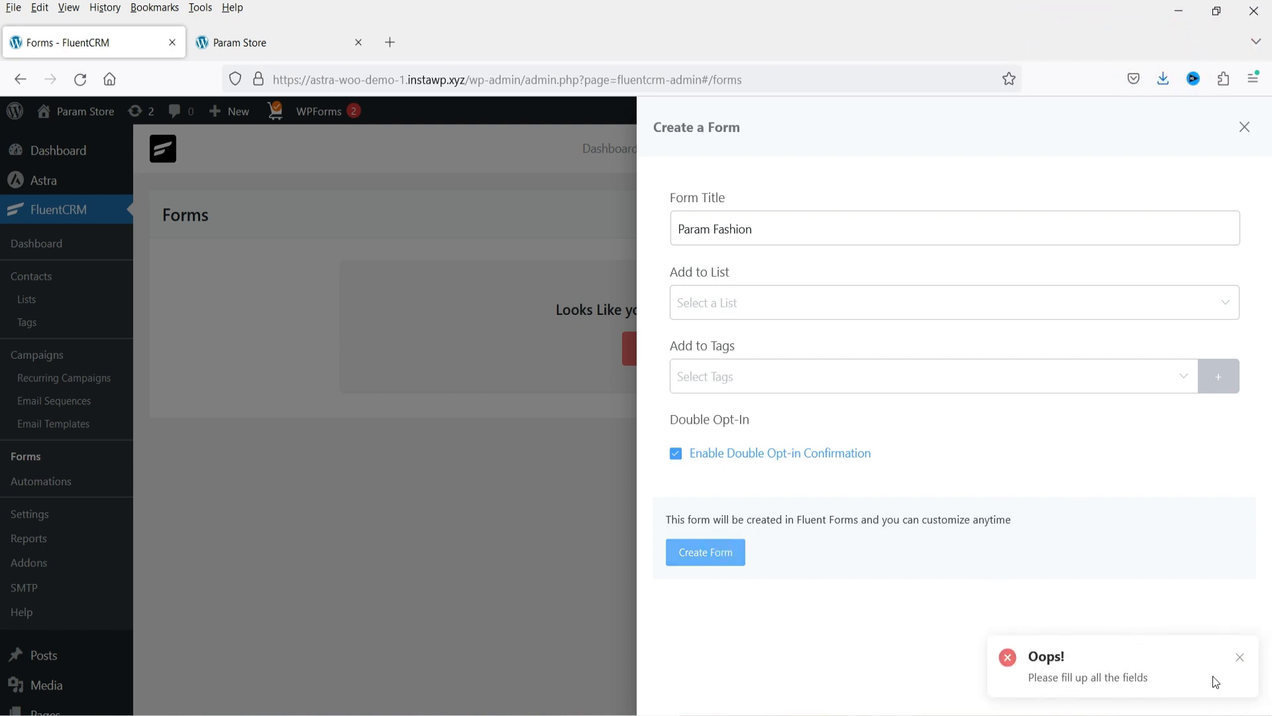
left_click(1240, 658)
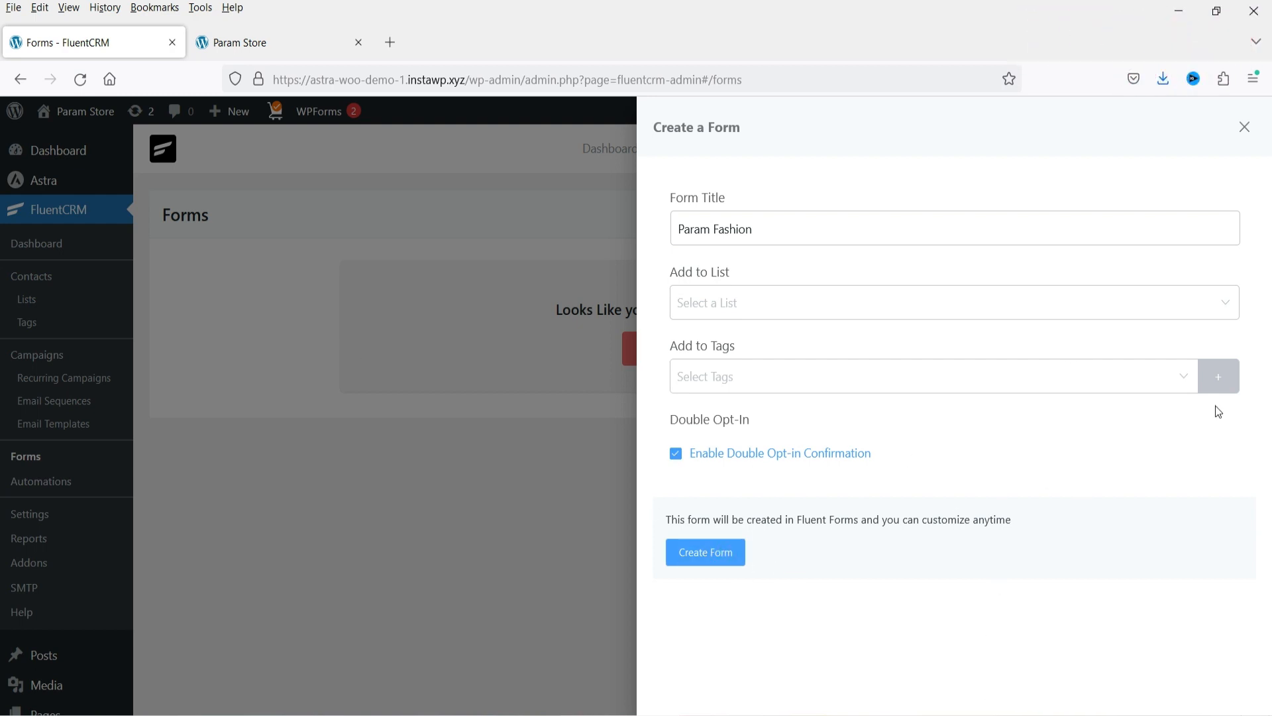
left_click(1244, 129)
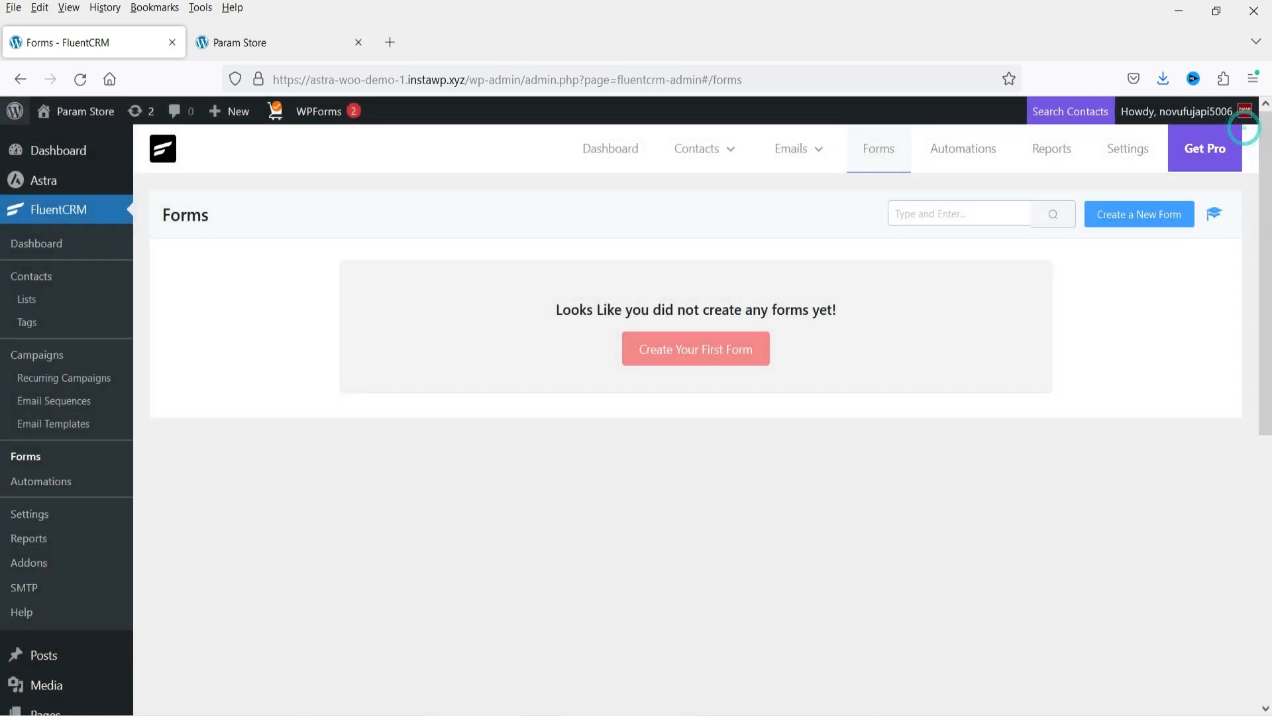
- Create a contact list titled "Contact" in FluentCRM's Lists section
left_click(37, 301)
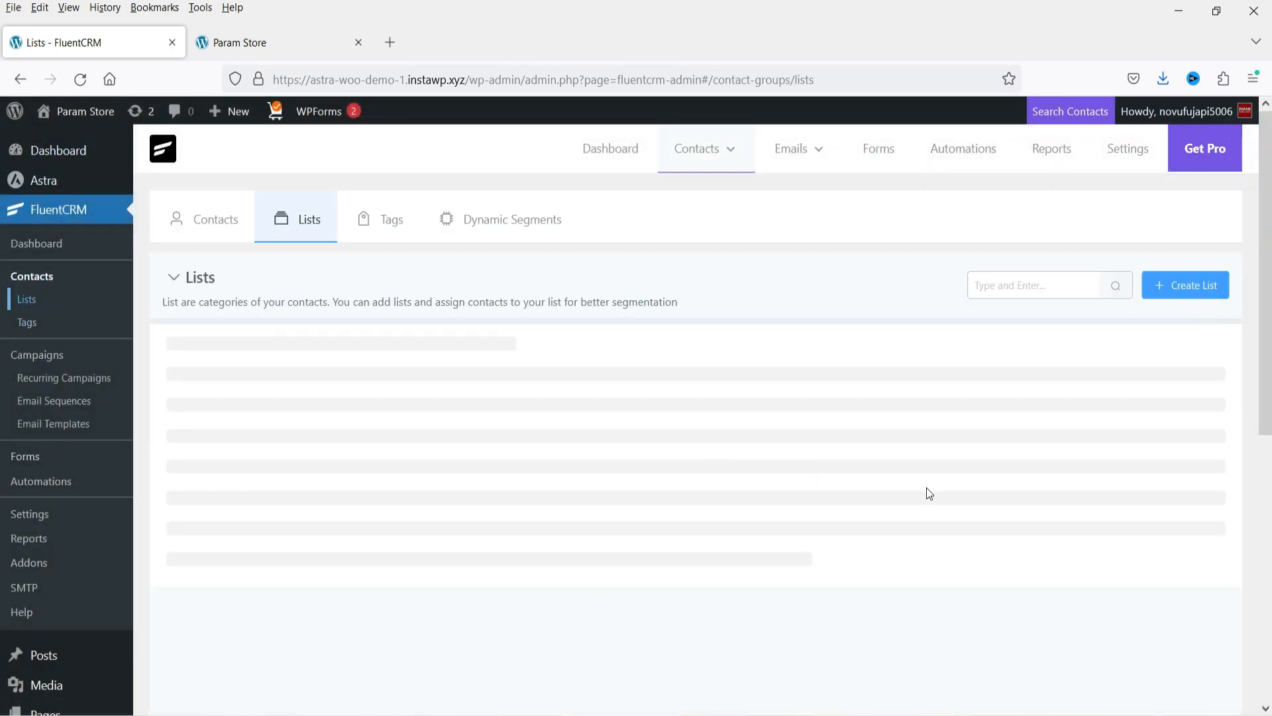
left_click(1195, 283)
left_click(345, 223)
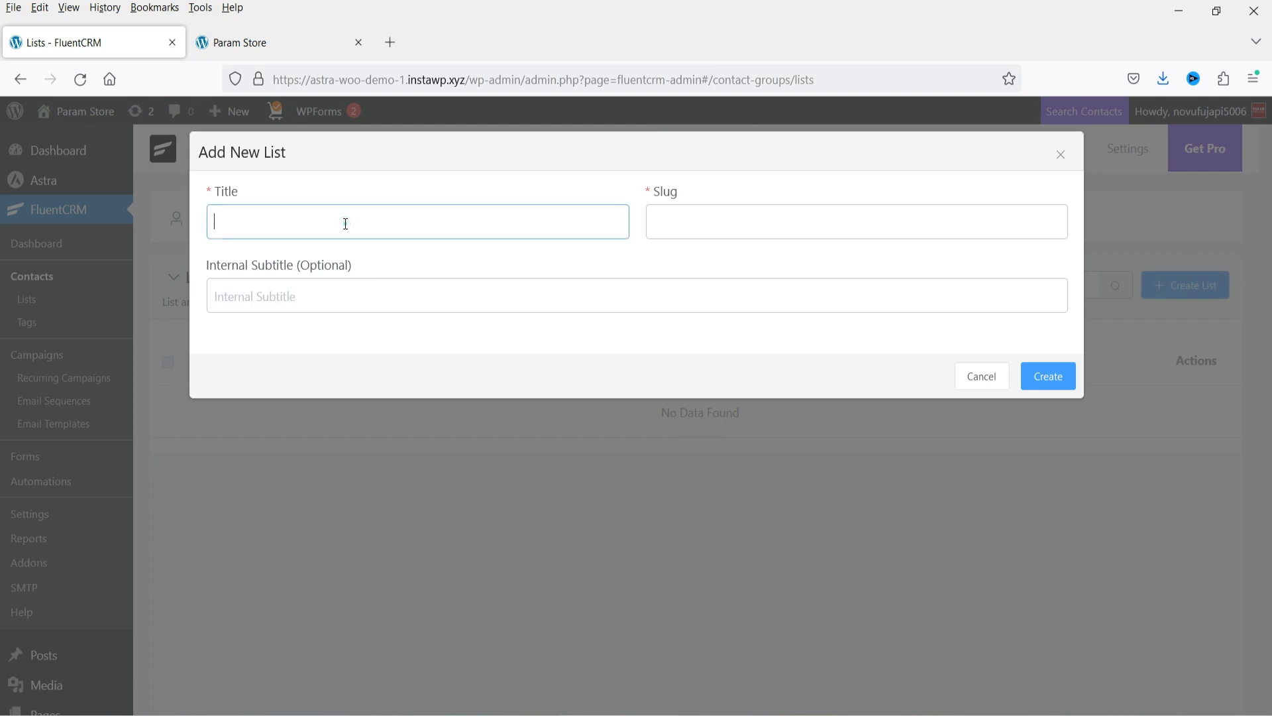
type("Contact")
left_click(1059, 379)
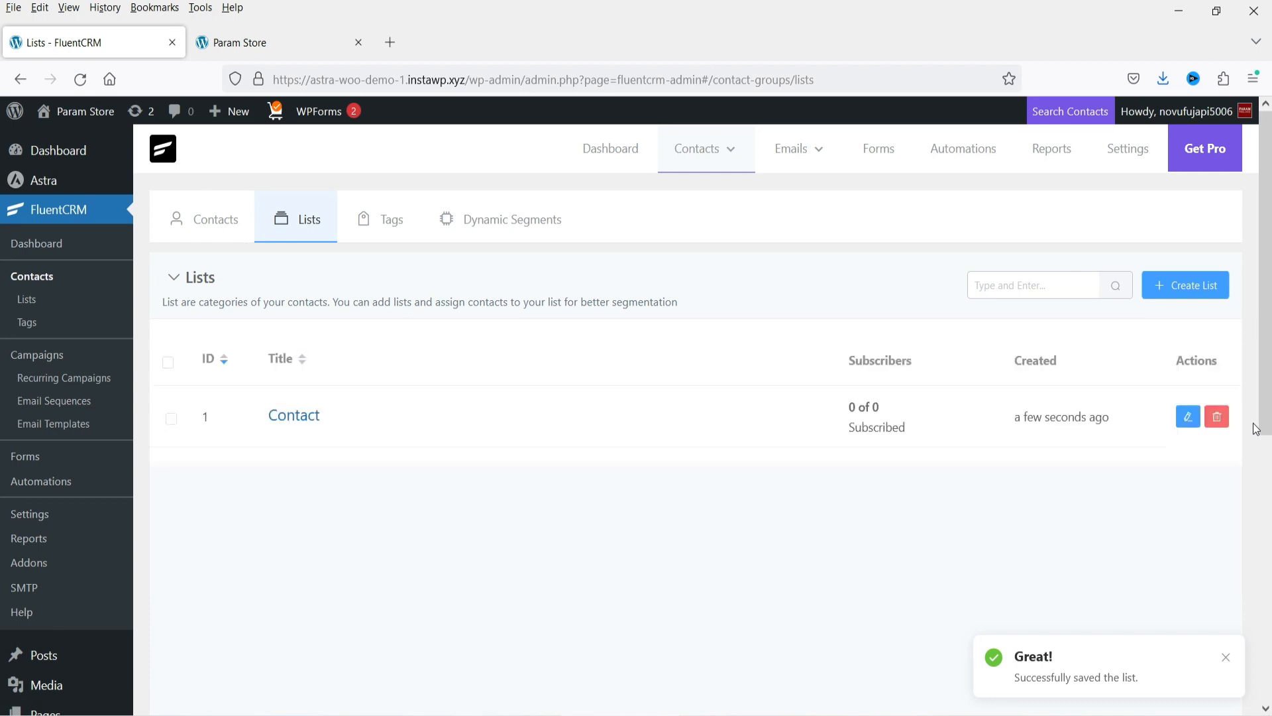
- Start a first opt-in form from the name-and-email template, assign it to the Contact list and title it "Param Fashion"
left_click(26, 456)
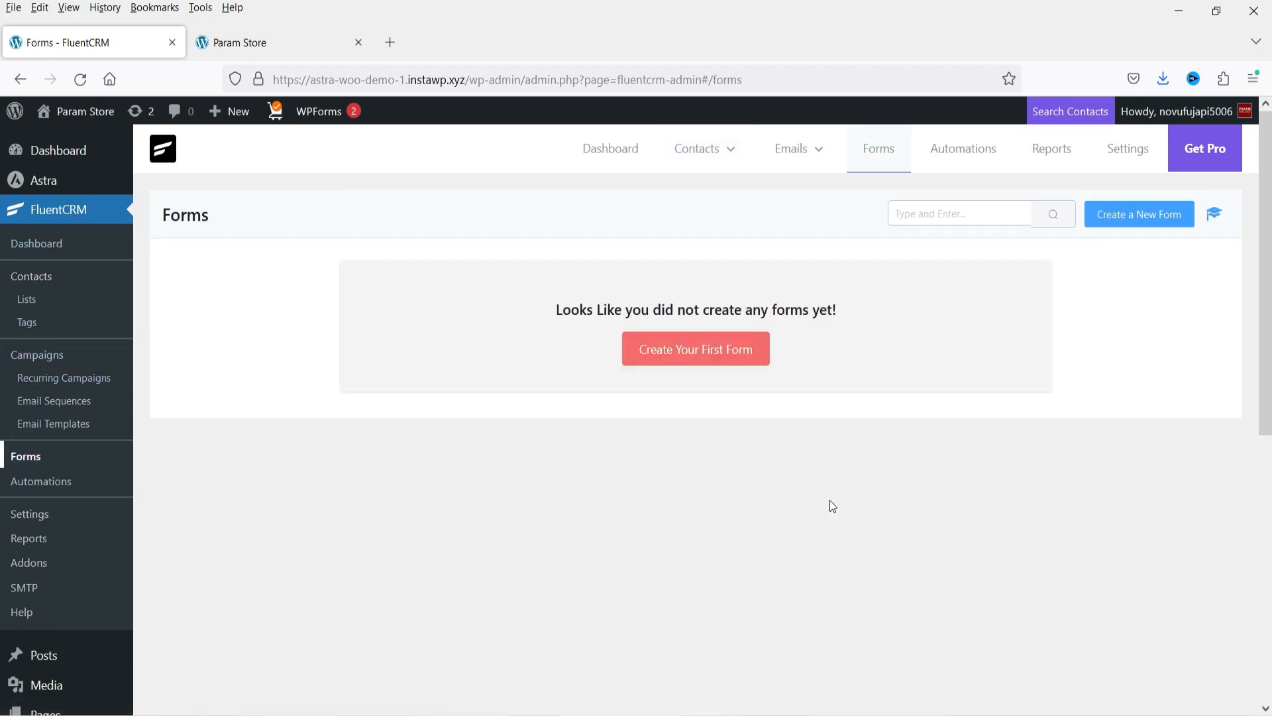
left_click(712, 349)
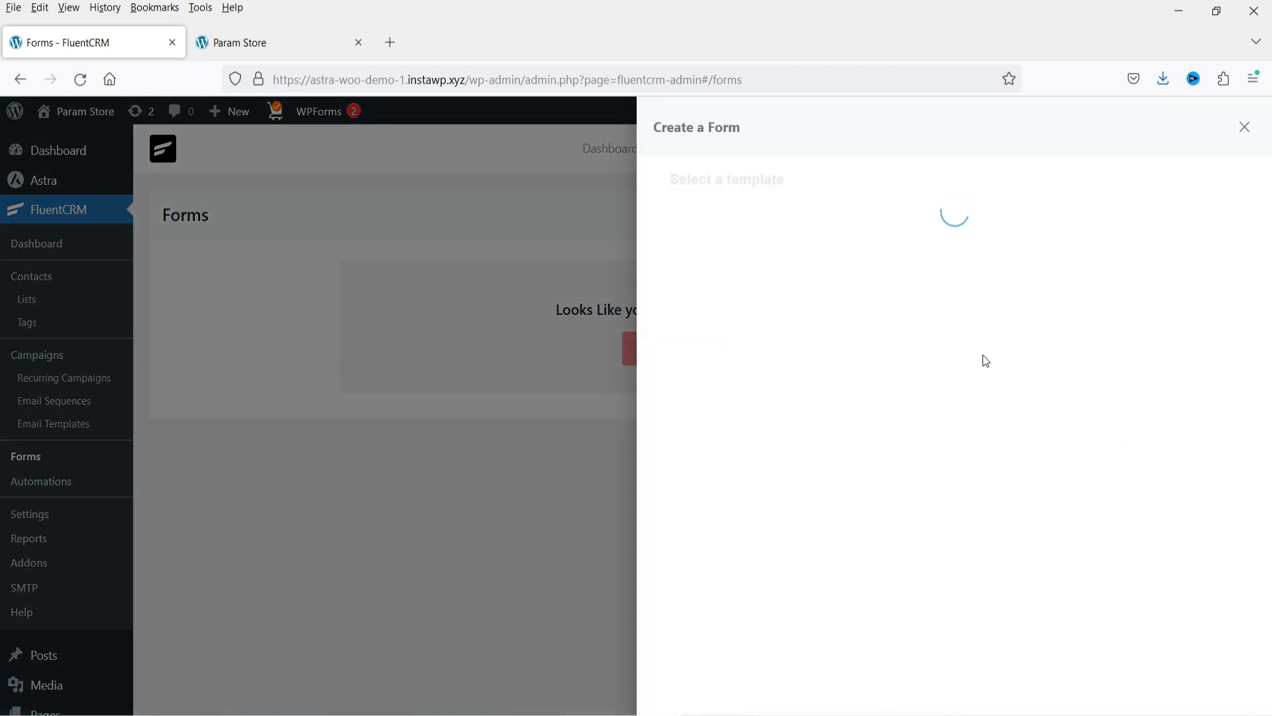
left_click(1102, 311)
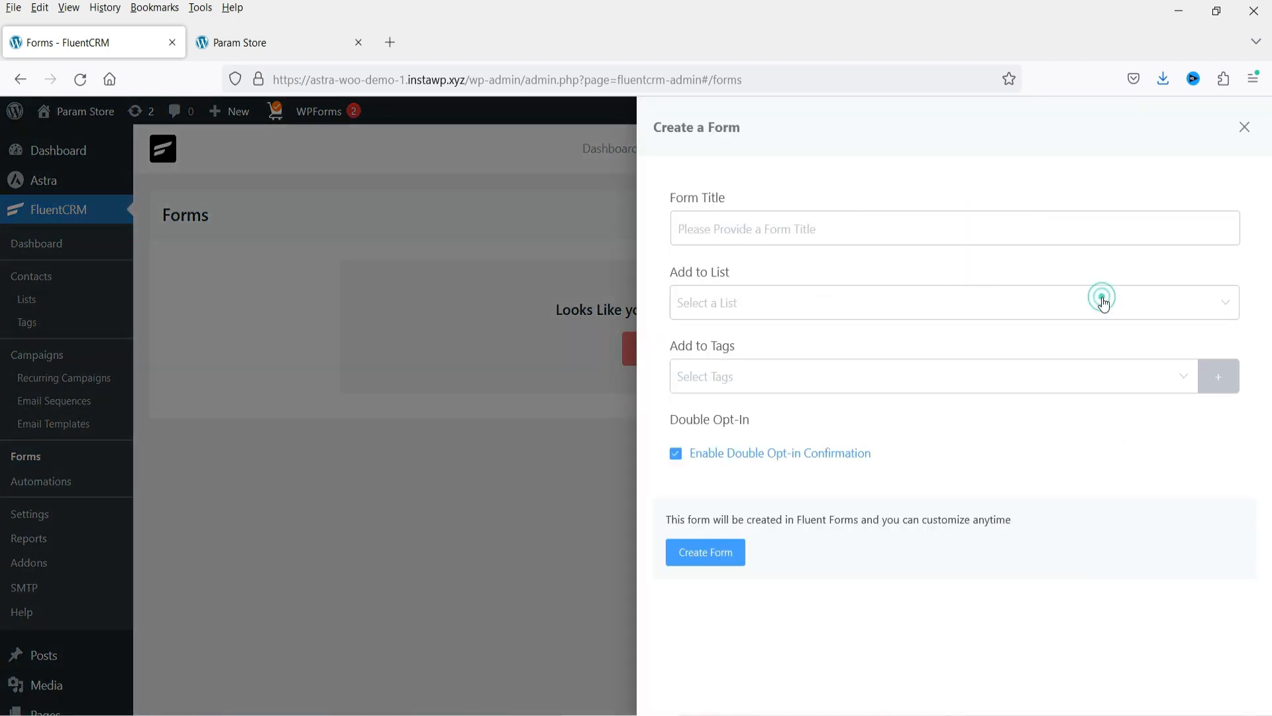
left_click(744, 316)
left_click(768, 355)
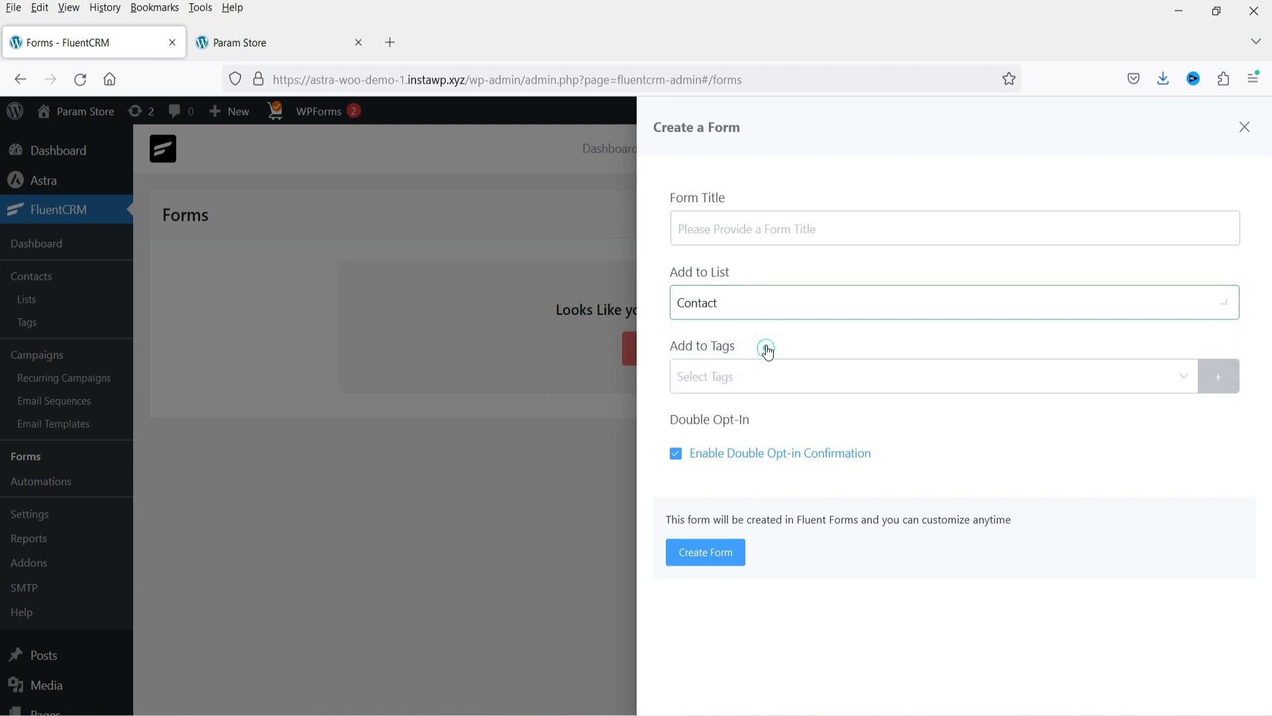
left_click(752, 227)
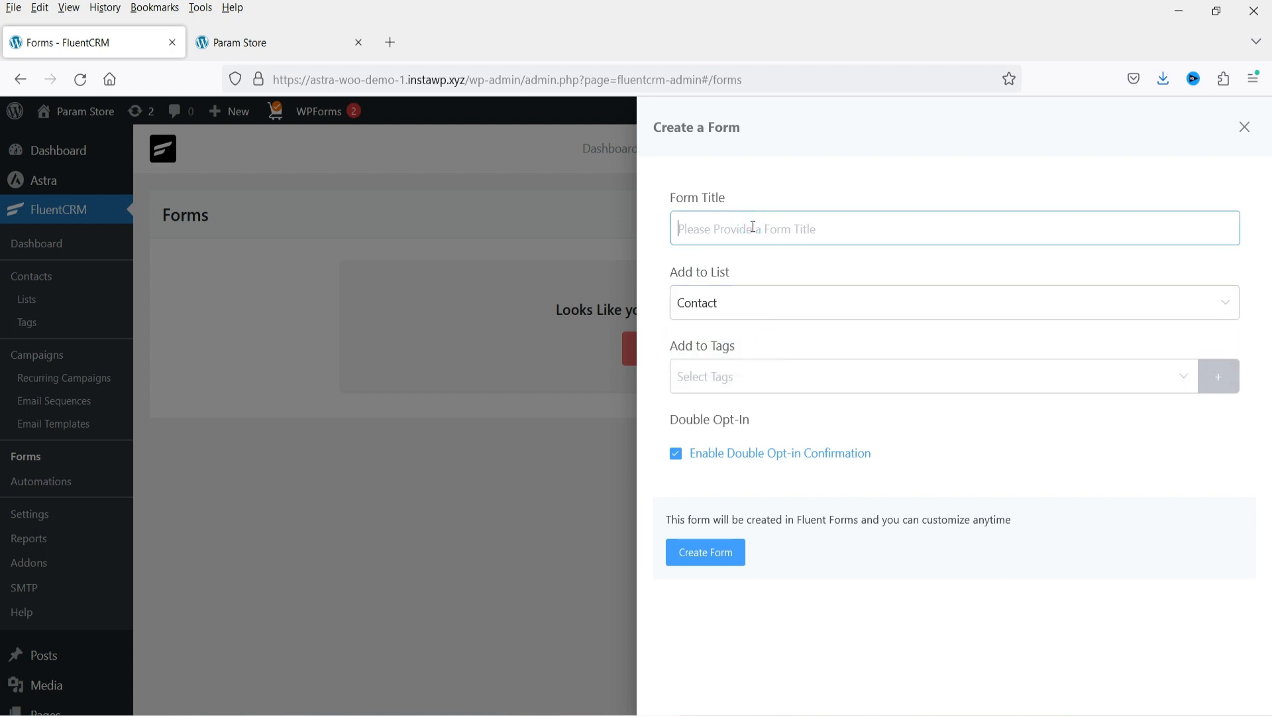
type("Param Fashion")
- Add a new tag named "contact" to the Param Fashion form and create the form
left_click(761, 369)
left_click(1218, 377)
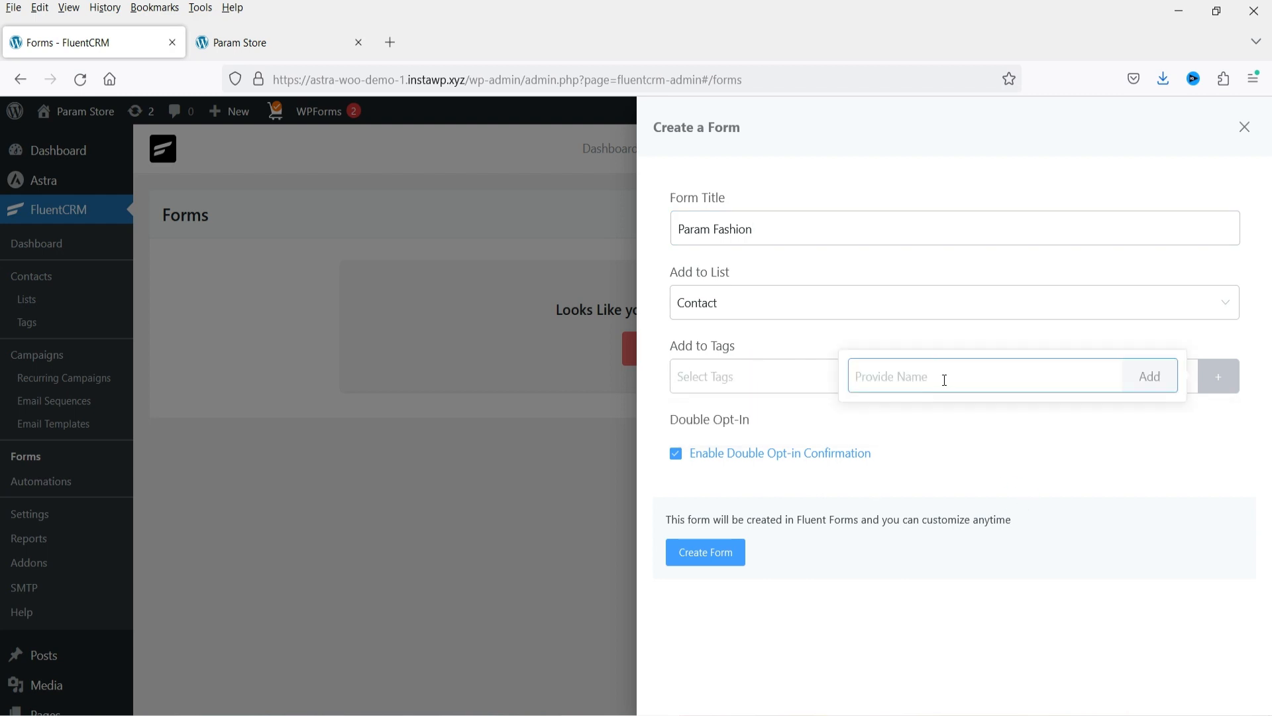
left_click(996, 509)
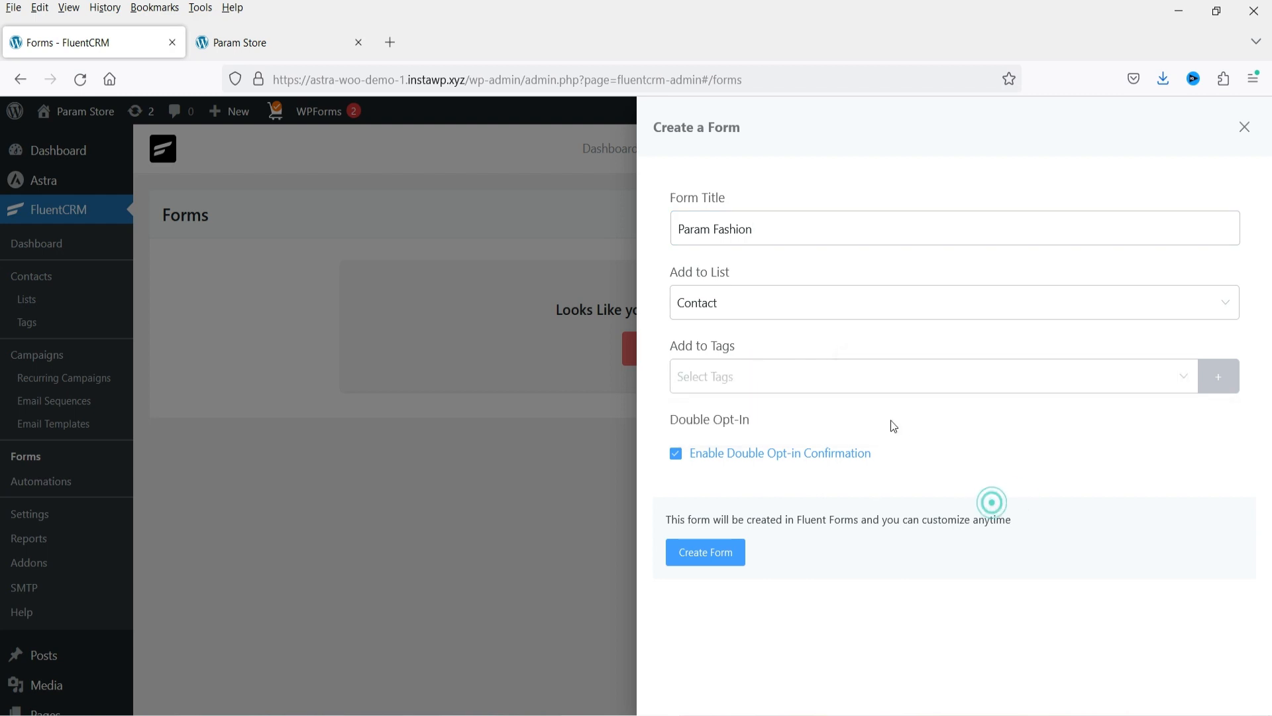
left_click(1218, 383)
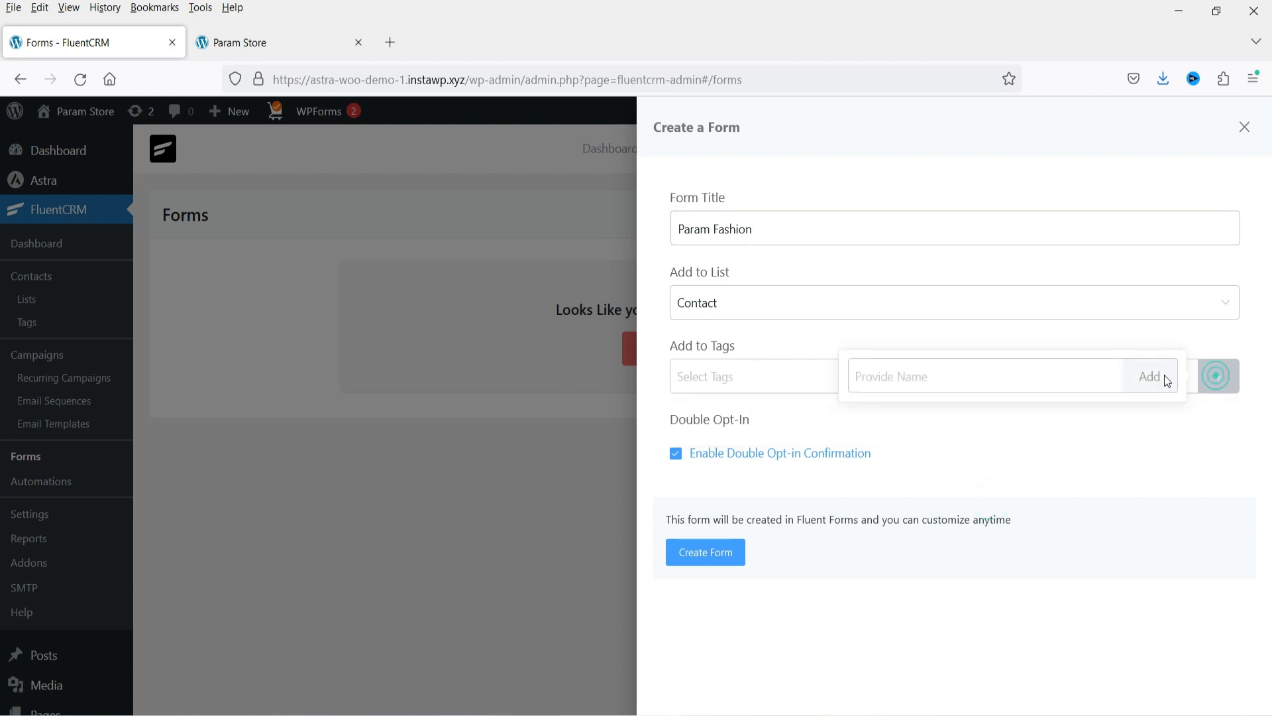
left_click(1010, 375)
type("contact")
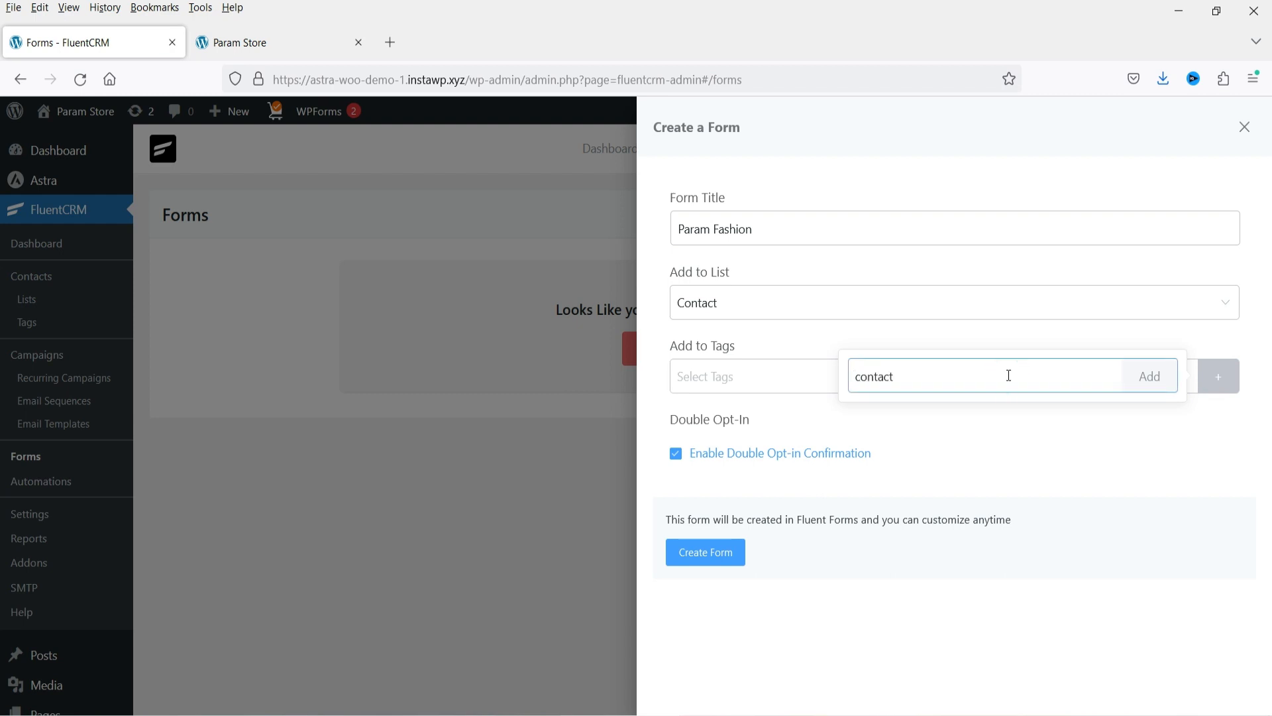
left_click(1143, 380)
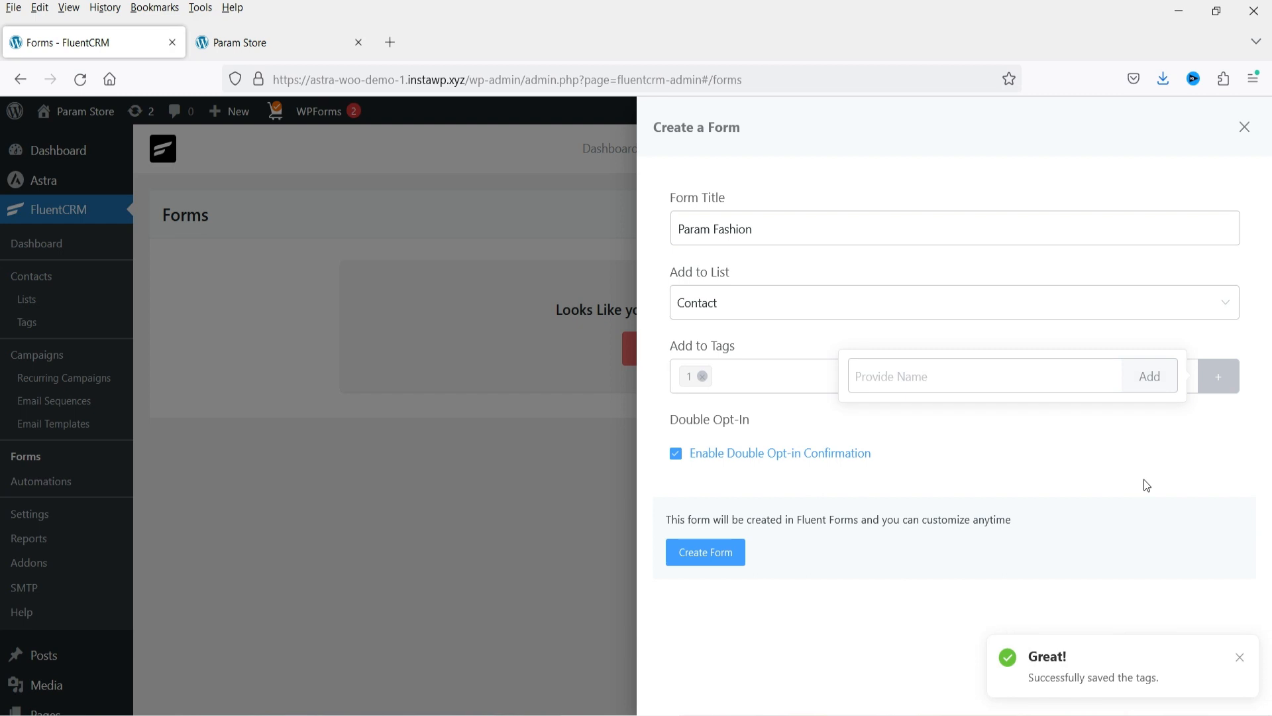
left_click(1144, 479)
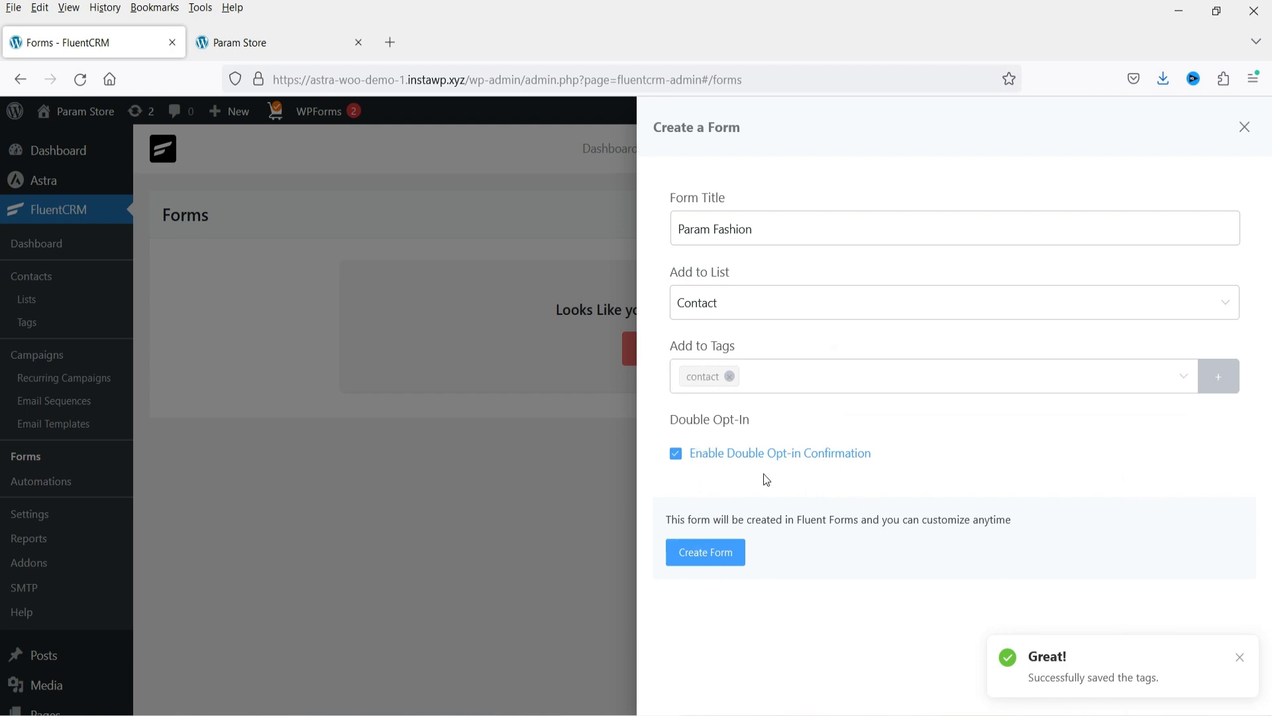
left_click(718, 561)
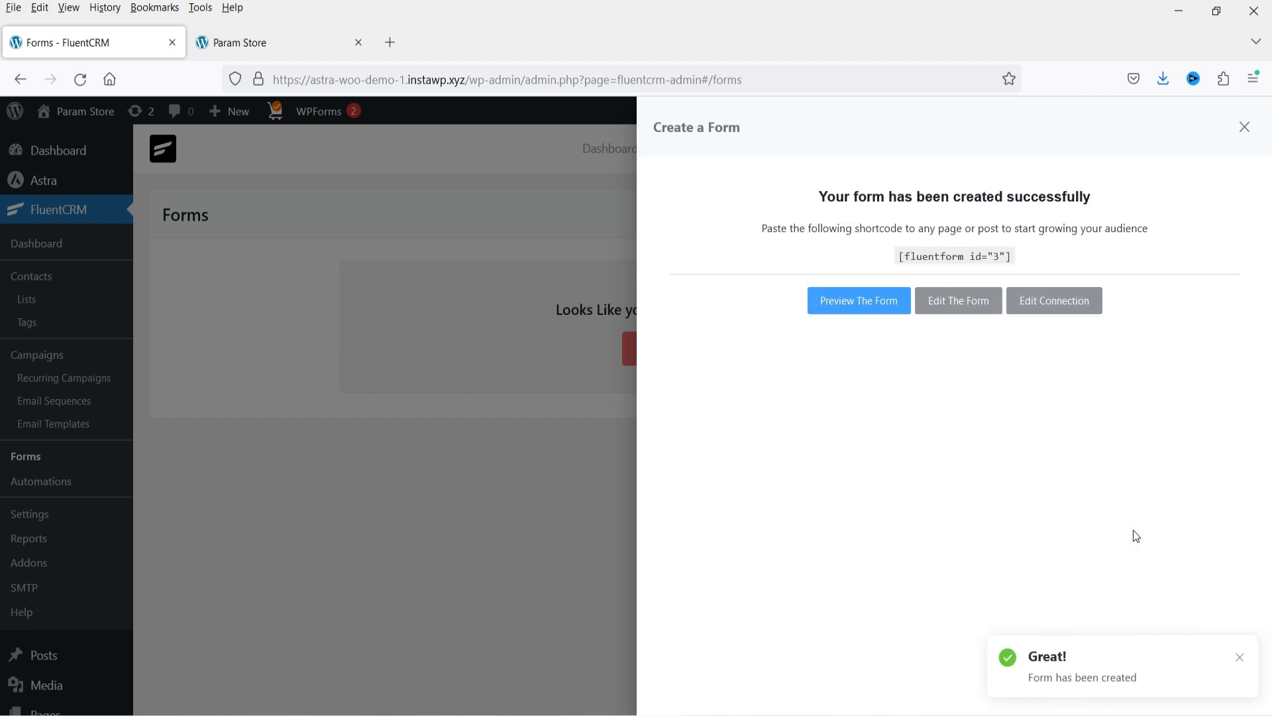
- Select the new form's shortcode and open the form for editing in Fluent Forms
left_click(954, 256)
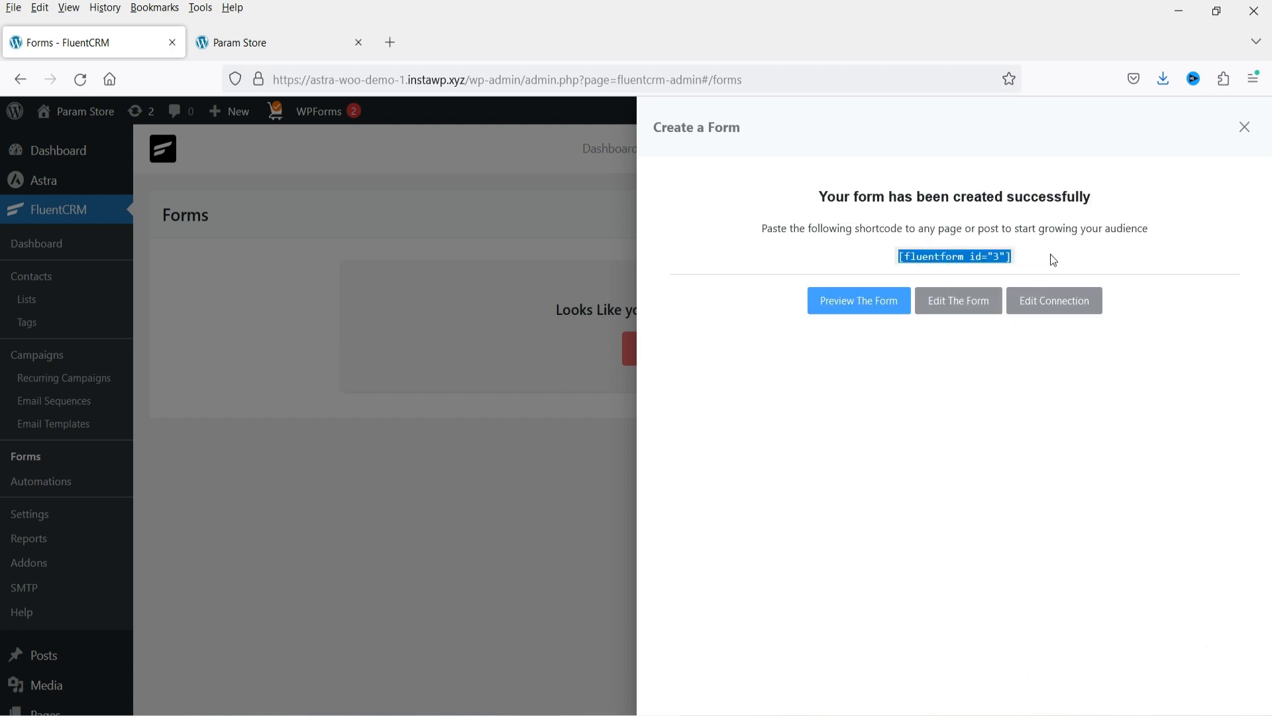
left_click(970, 299)
left_click(40, 48)
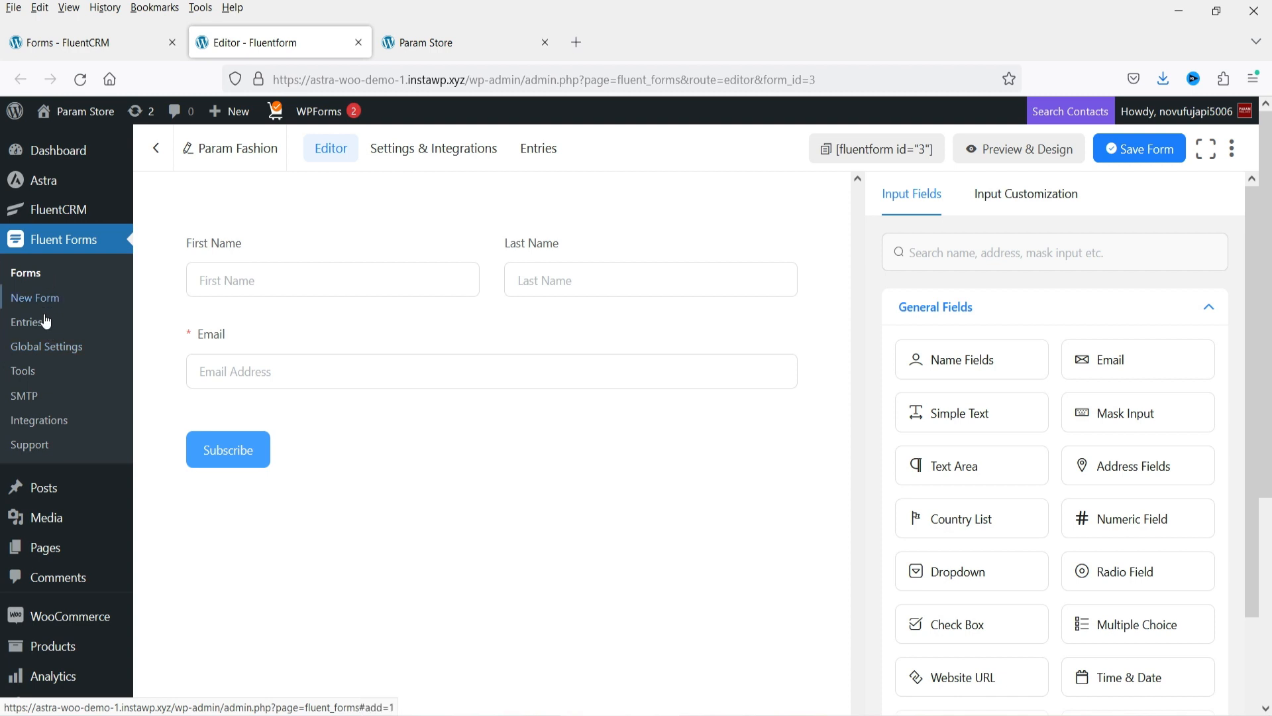
- Examine the form's existing name and email fields and the general input fields that can be added
mouse_move(453, 405)
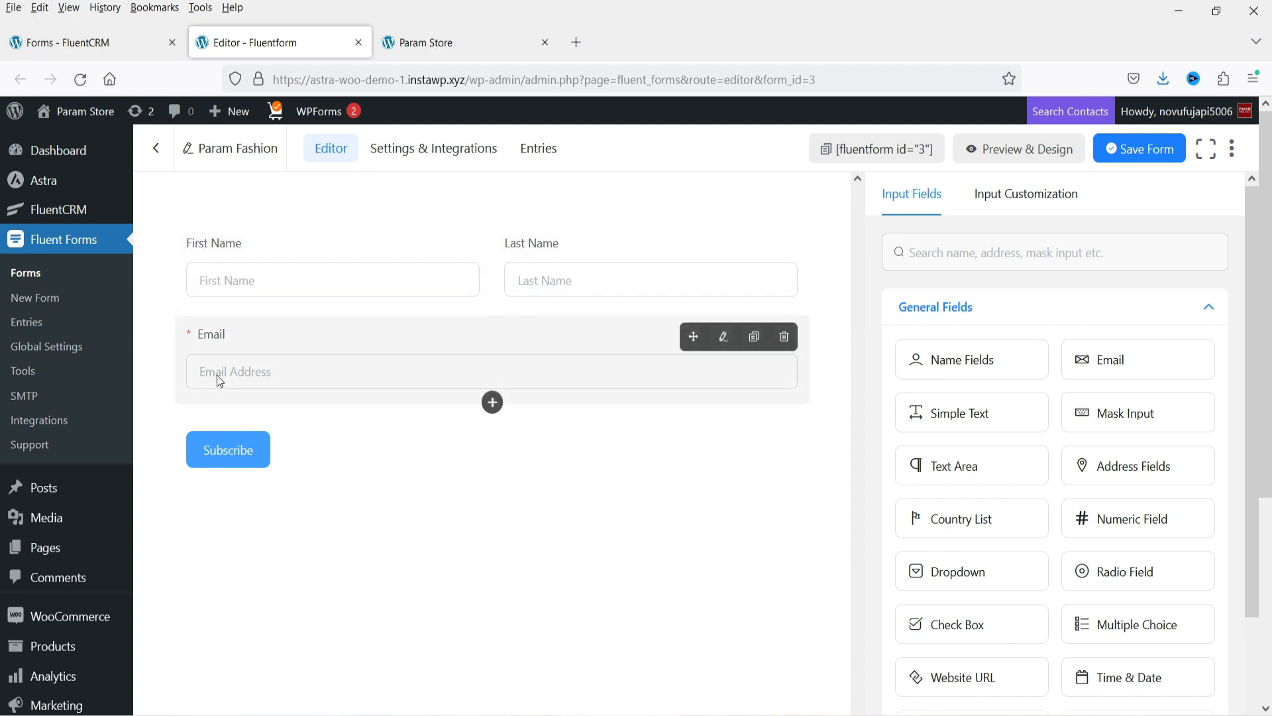
scroll(1122, 344, "down", 3)
scroll(961, 331, "up", 3)
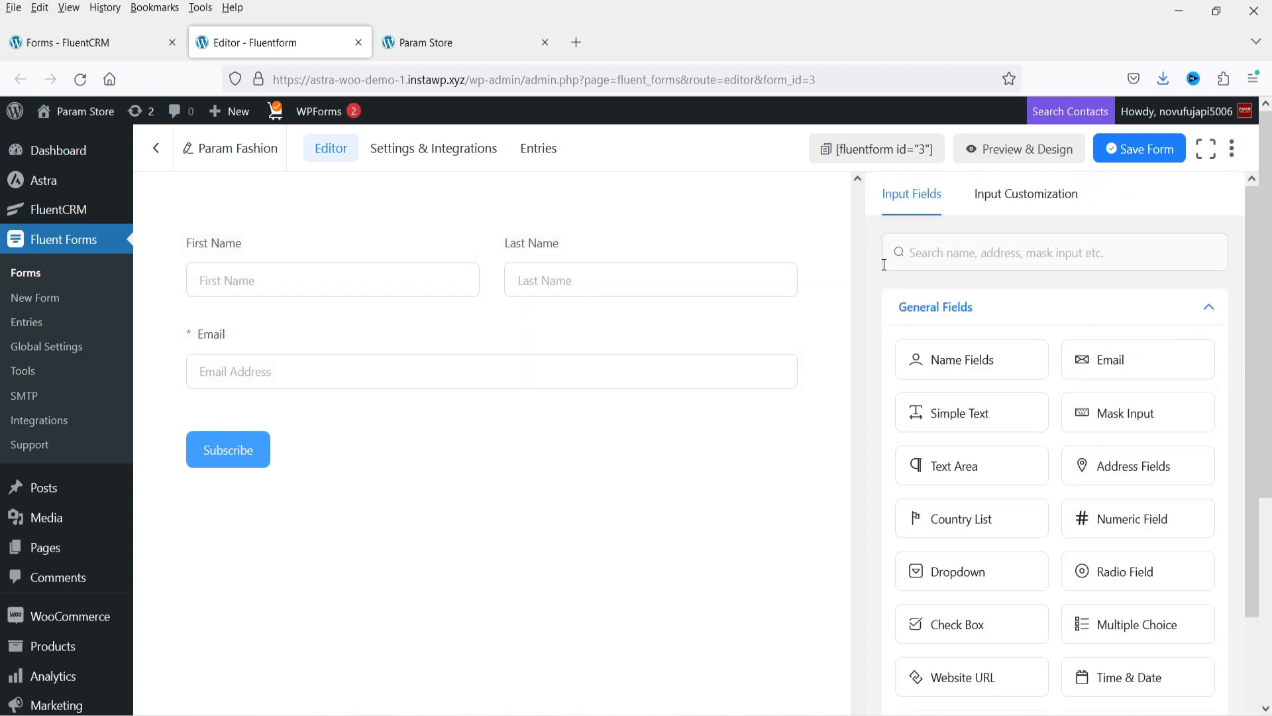
scroll(1185, 394, "down", 3)
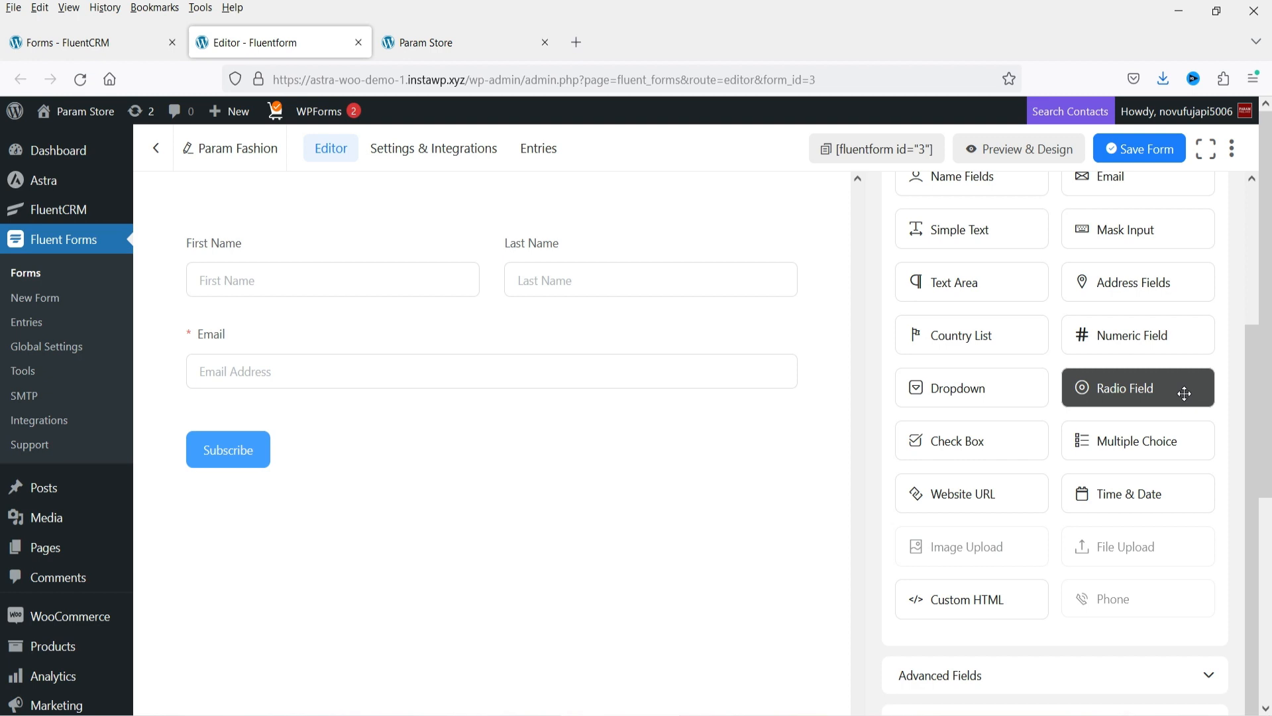
mouse_move(264, 287)
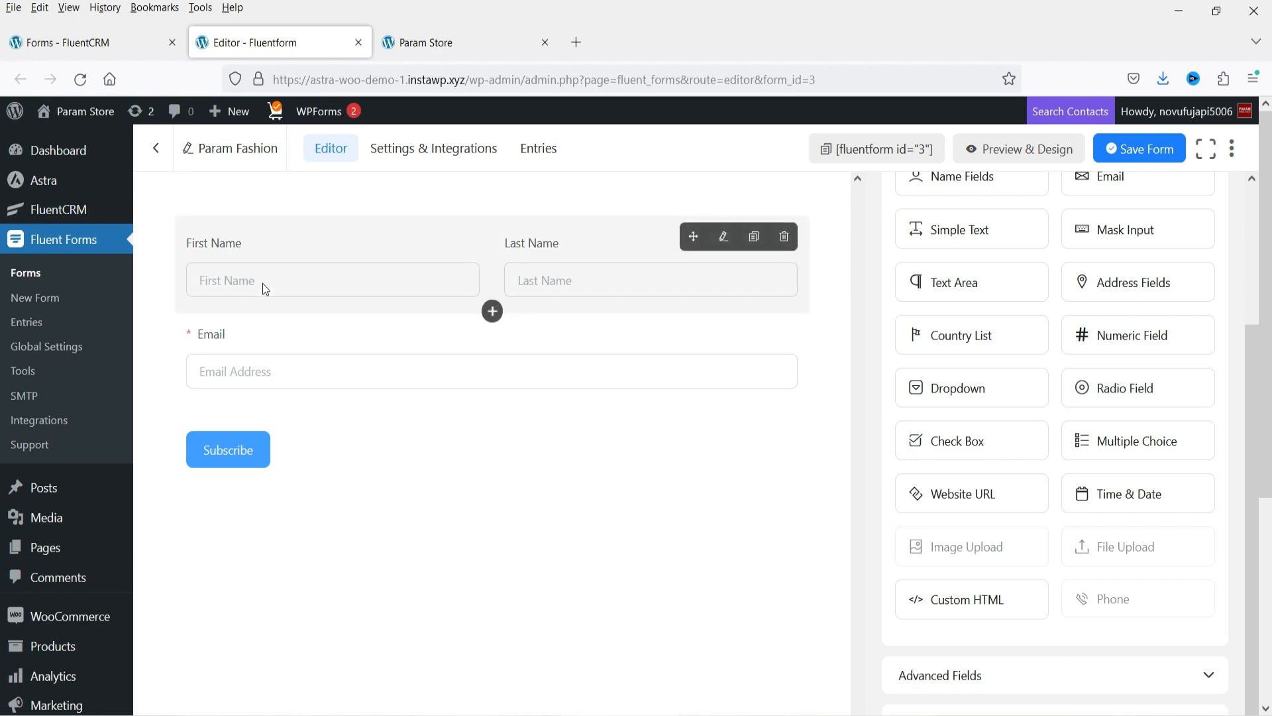
scroll(1226, 398, "up", 3)
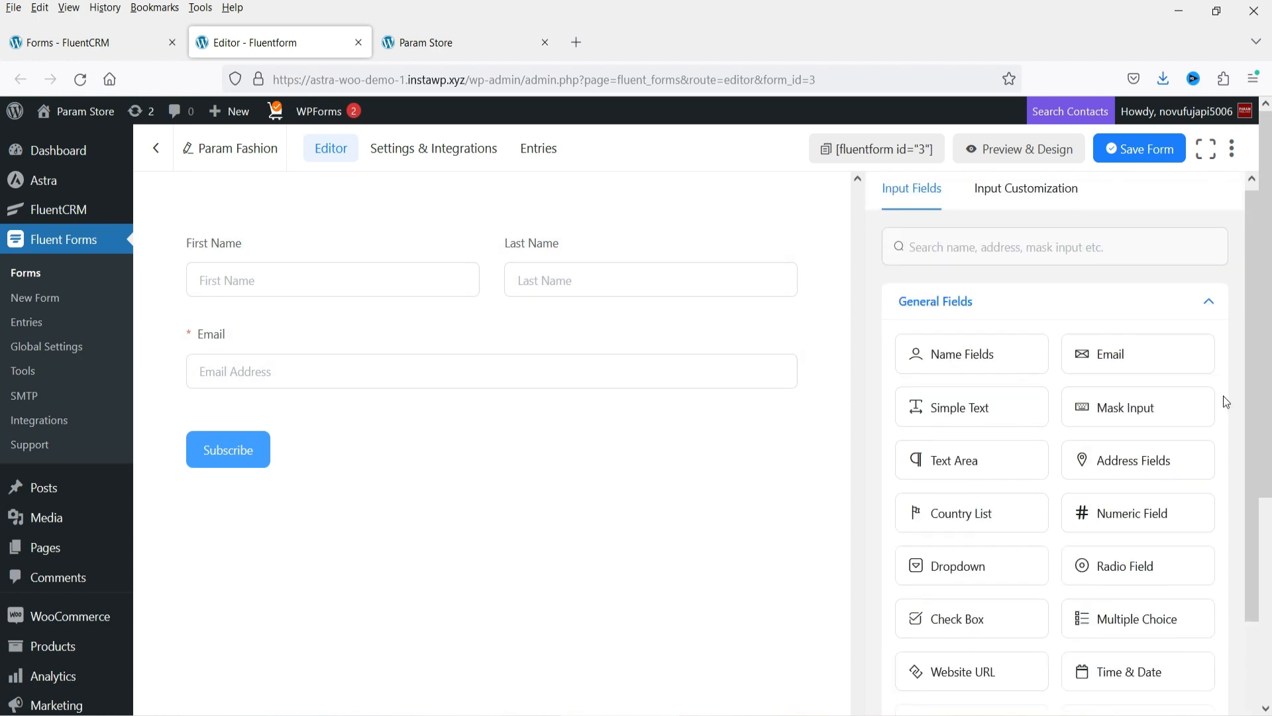
scroll(1107, 492, "down", 3)
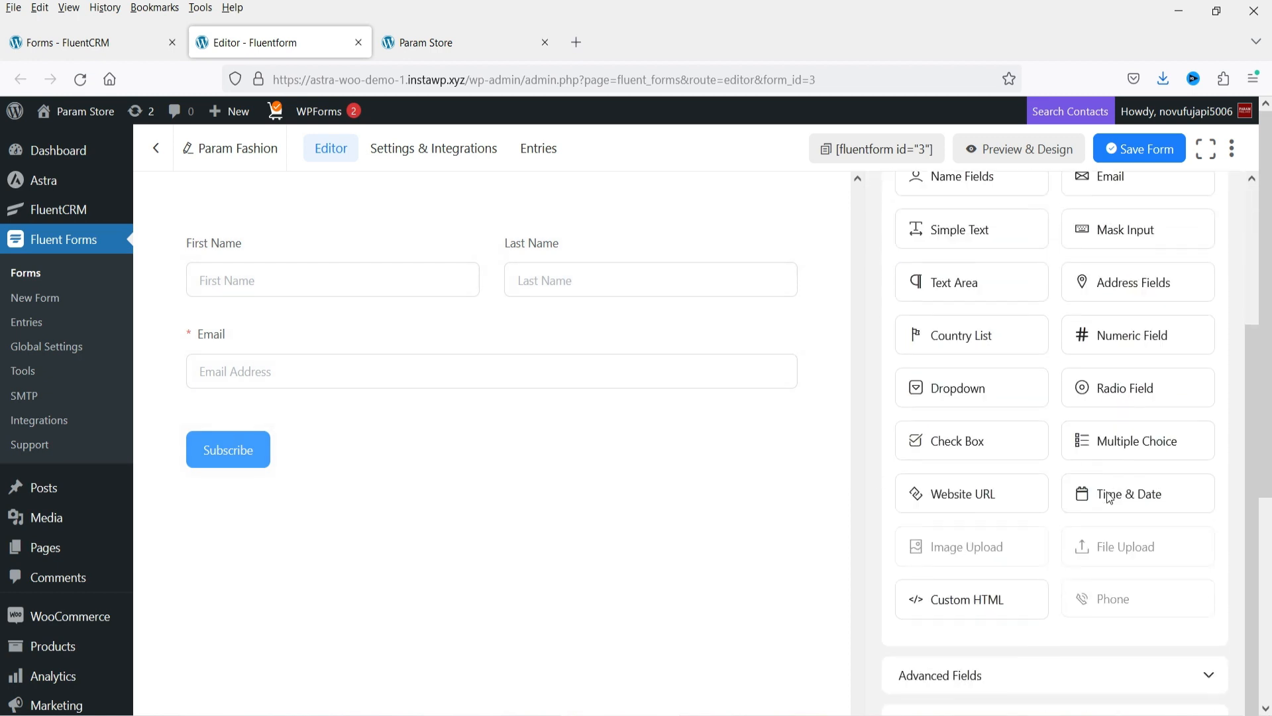
scroll(798, 510, "down", 5)
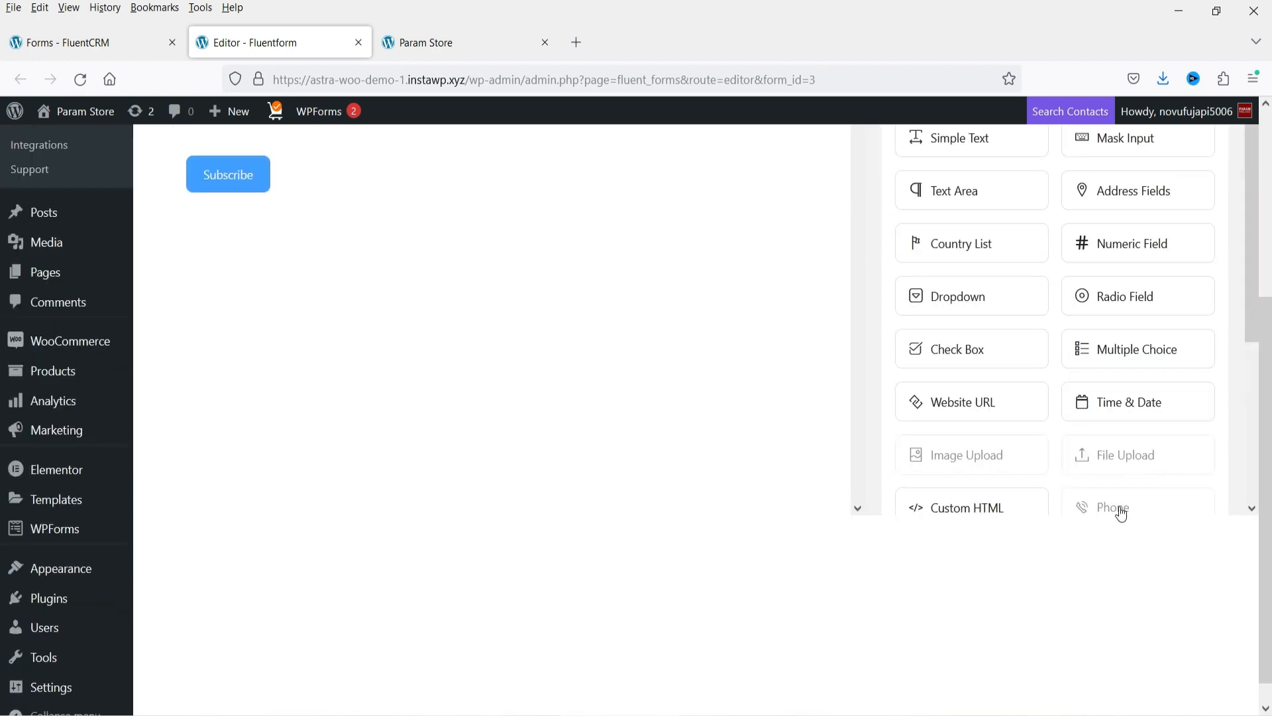
scroll(1126, 464, "down", 3)
scroll(1135, 563, "up", 5)
- Try to add a Phone field to the Param Fashion form, and close the field's dialog
double_click(1133, 590)
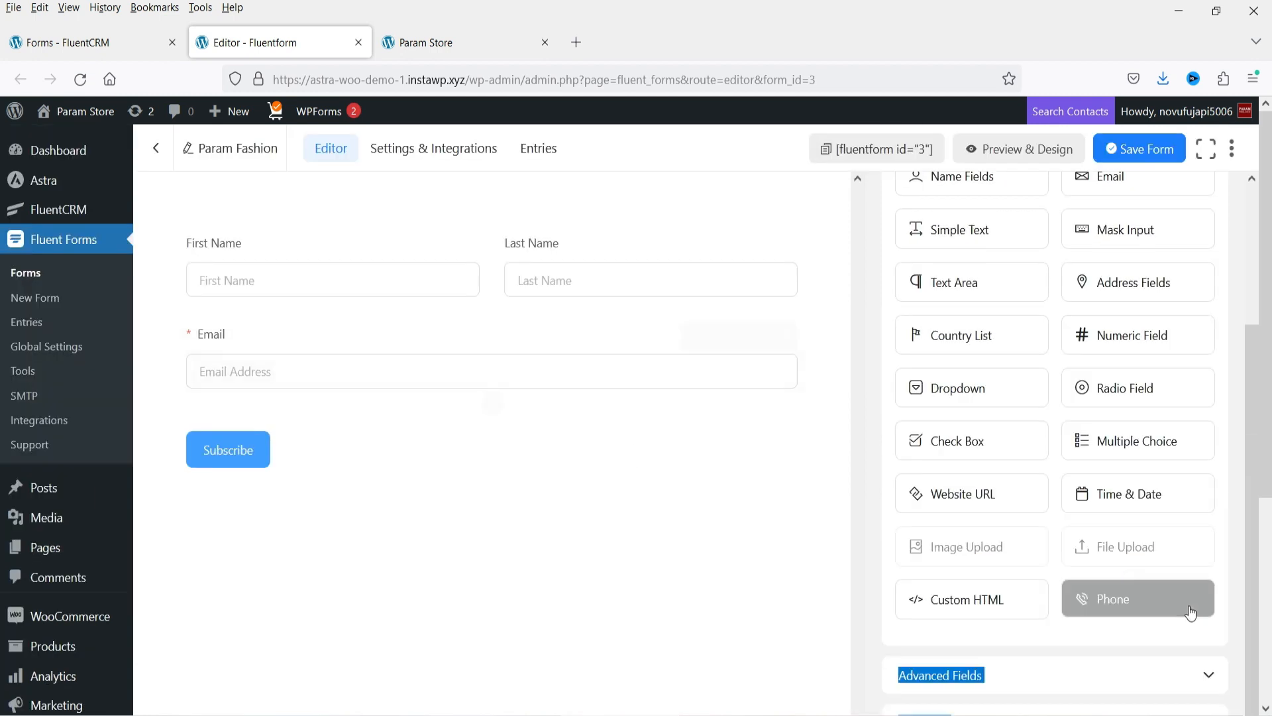
left_click(1142, 605)
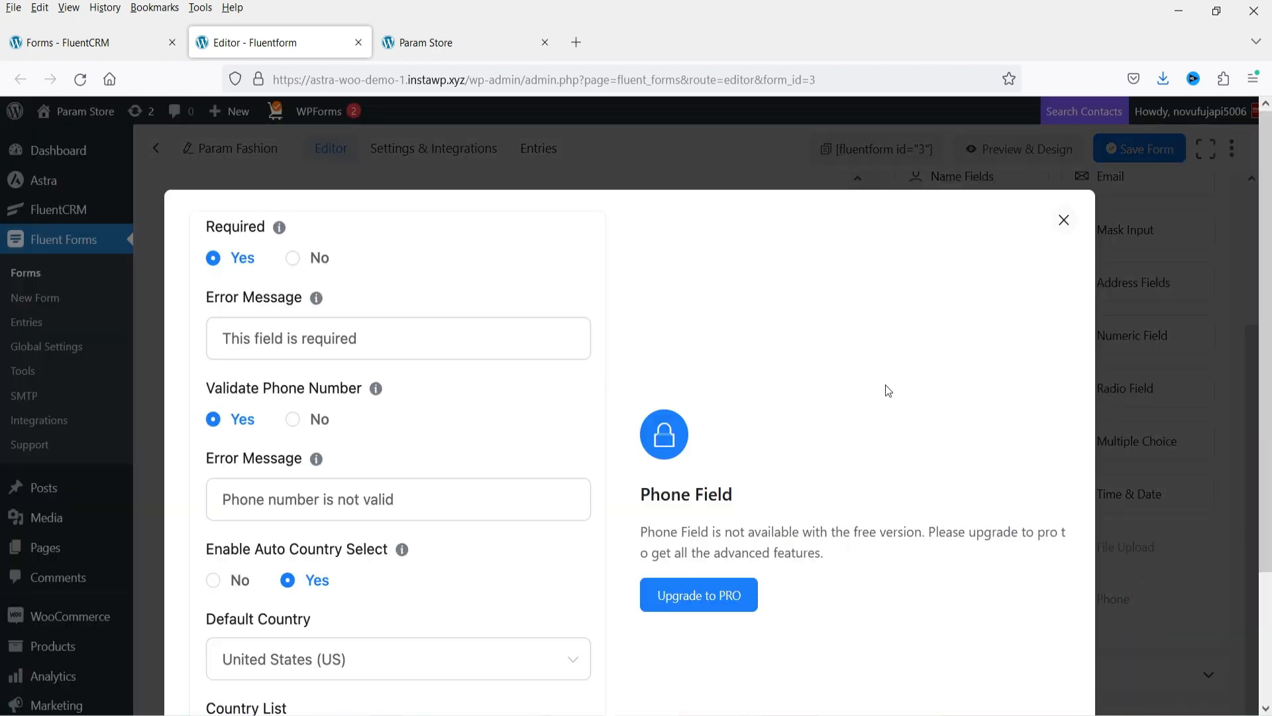
left_click(1064, 220)
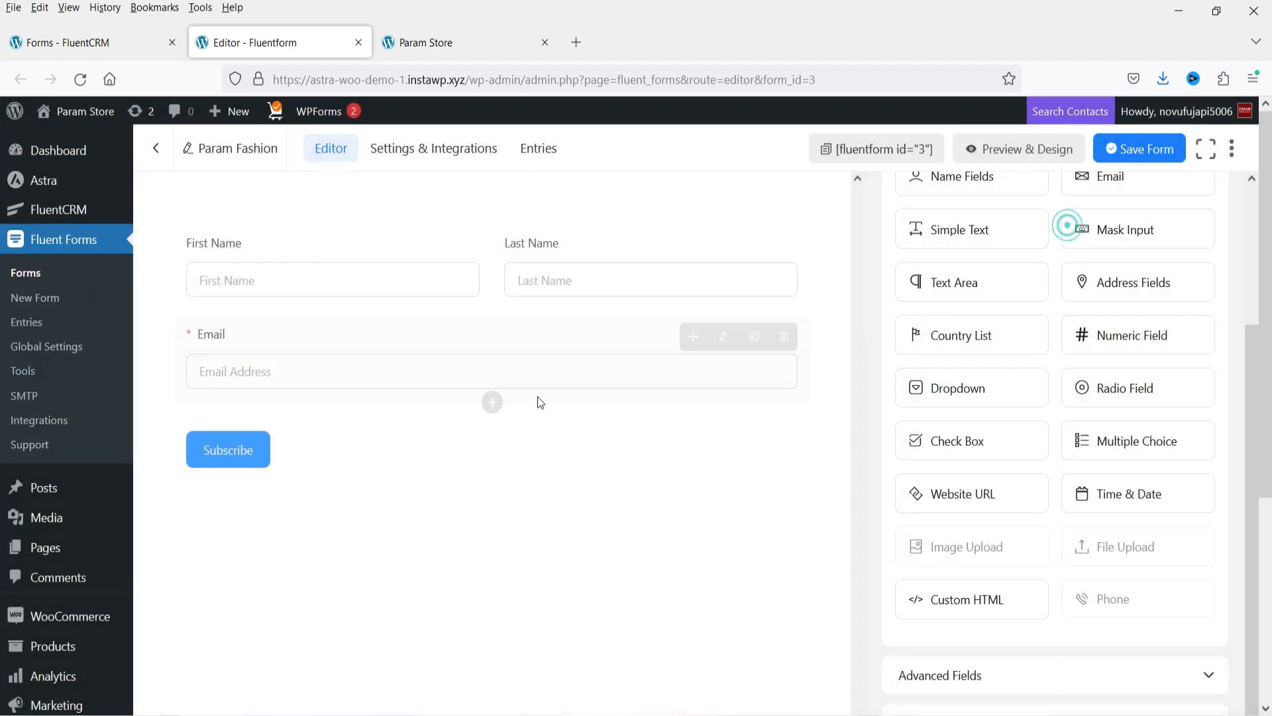
- Review the form's confirmation, layout and email notification settings under Settings & Integrations
left_click(397, 149)
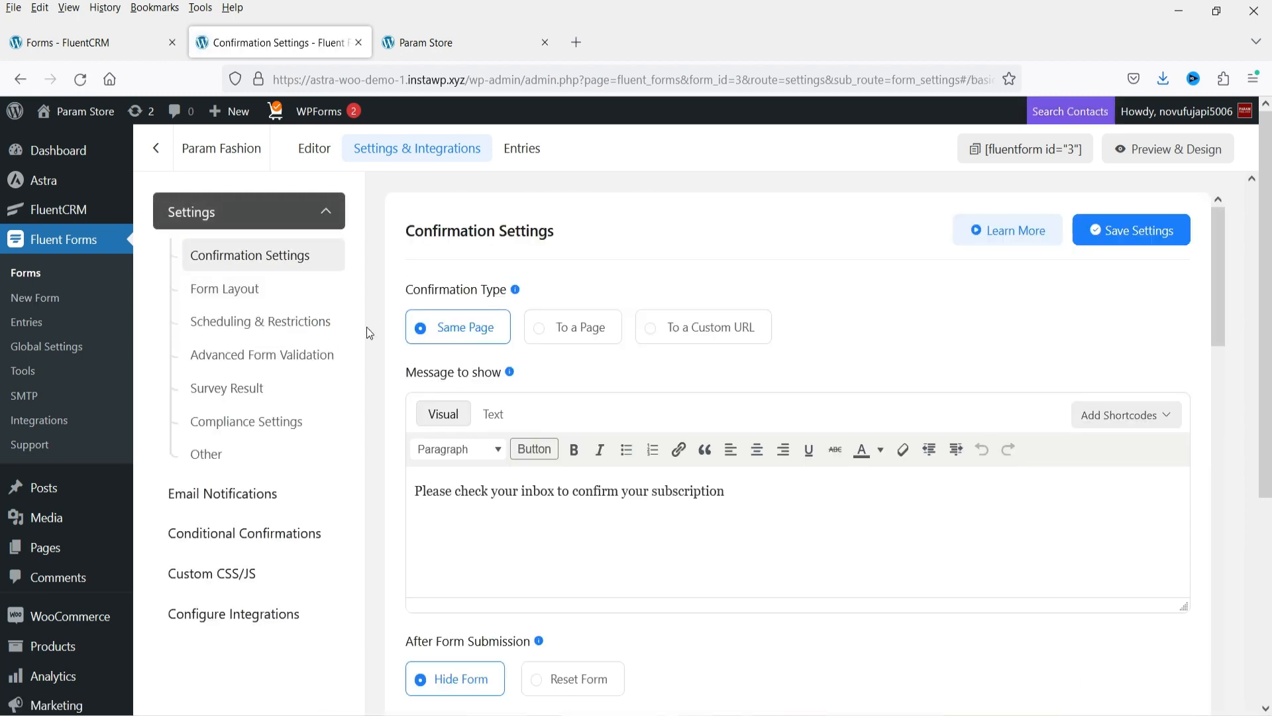
scroll(649, 436, "down", 4)
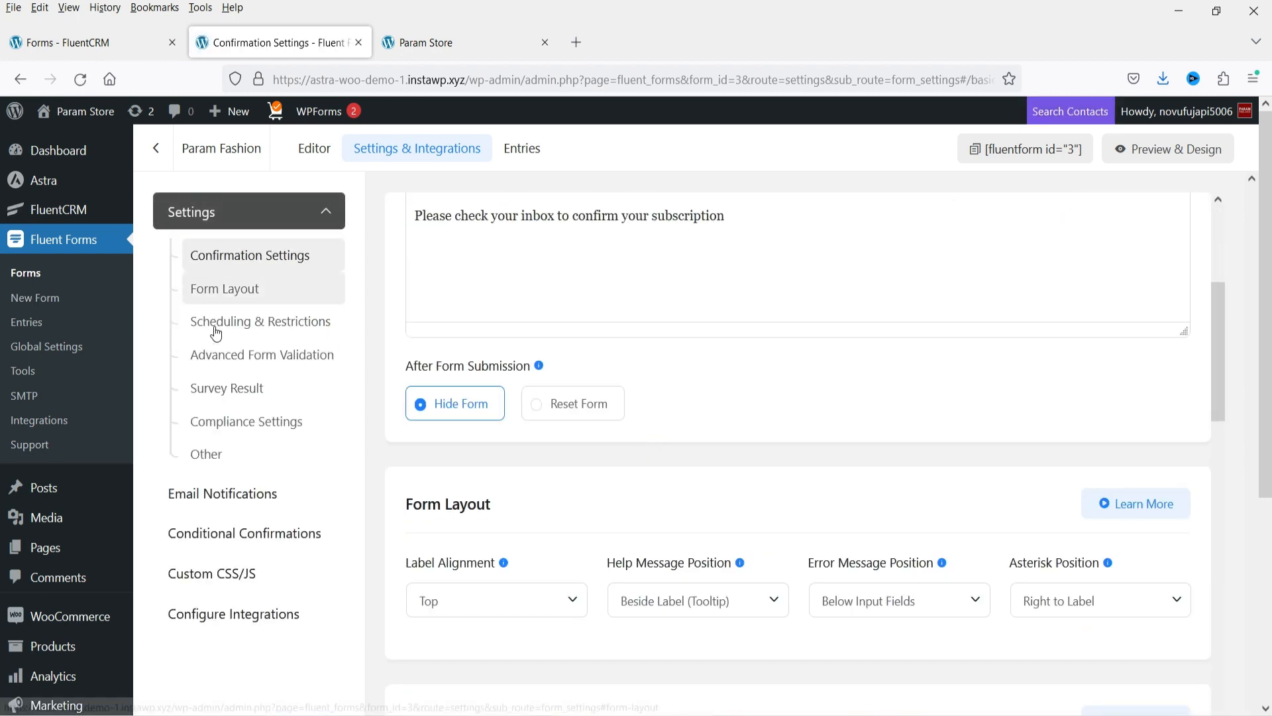
left_click(222, 499)
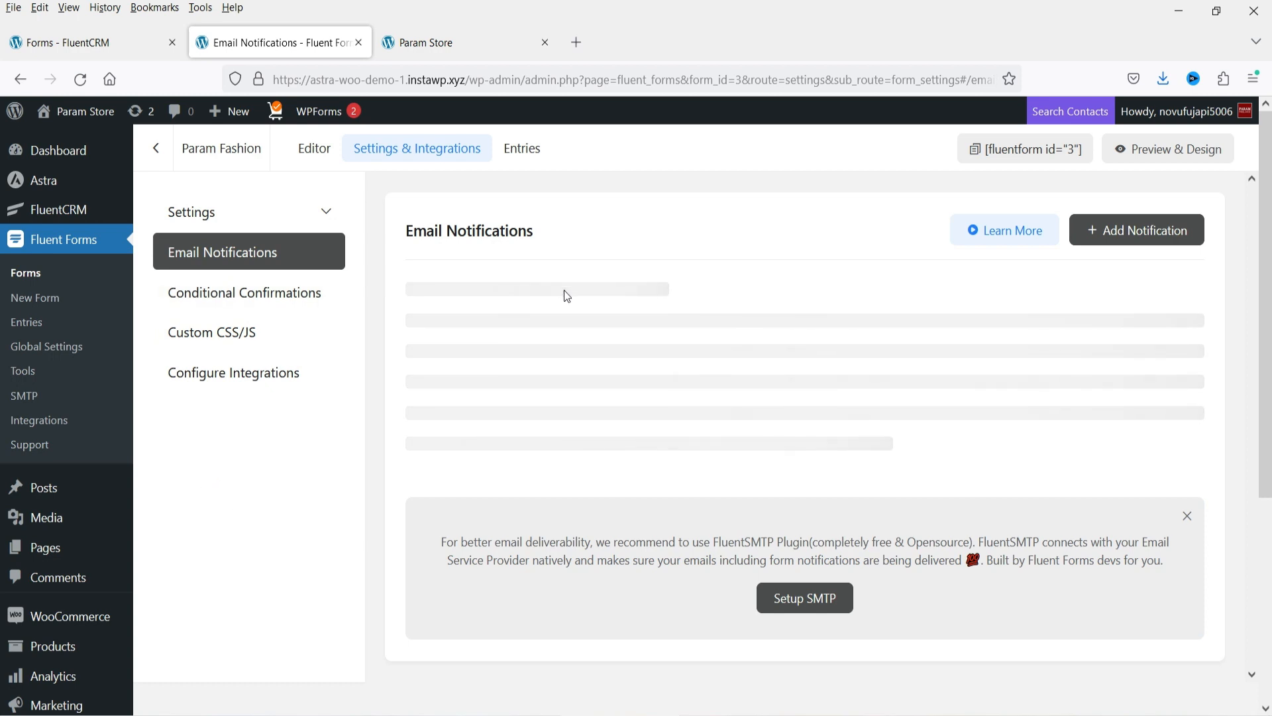
left_click(223, 329)
left_click(252, 254)
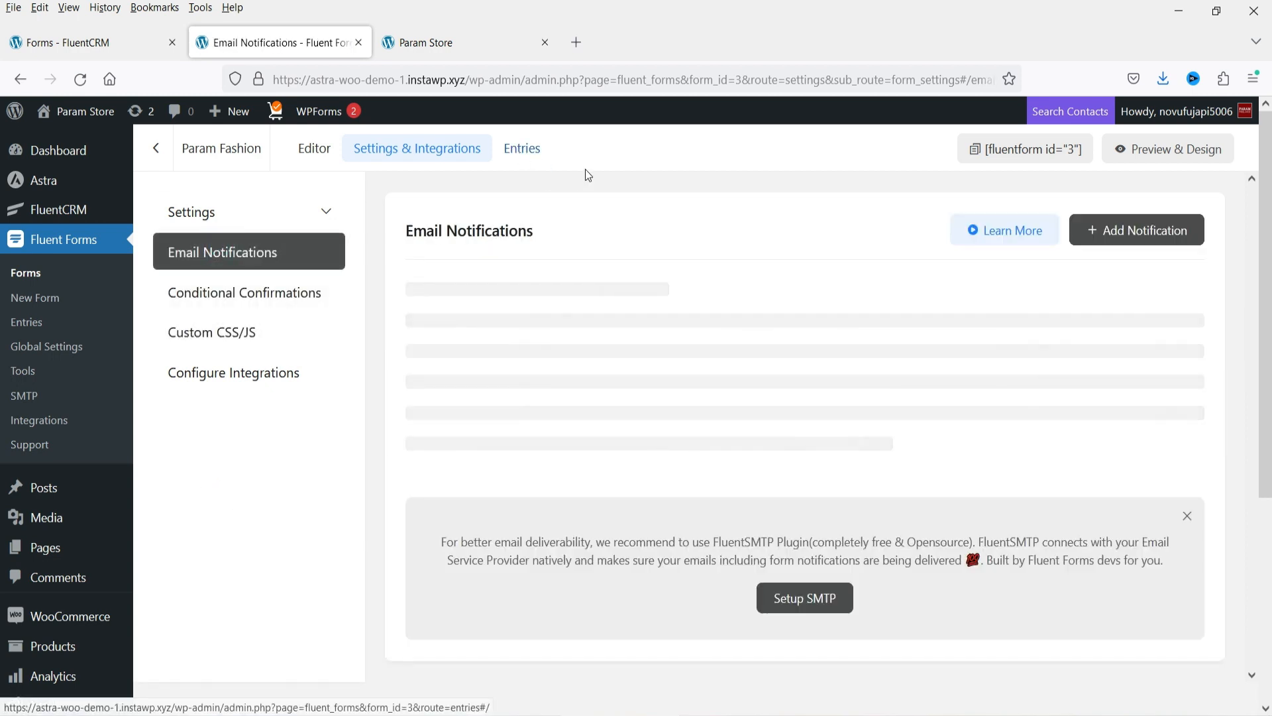
- View the Param Fashion form's entries and copy its shortcode, [fluentform id="3"]
left_click(523, 149)
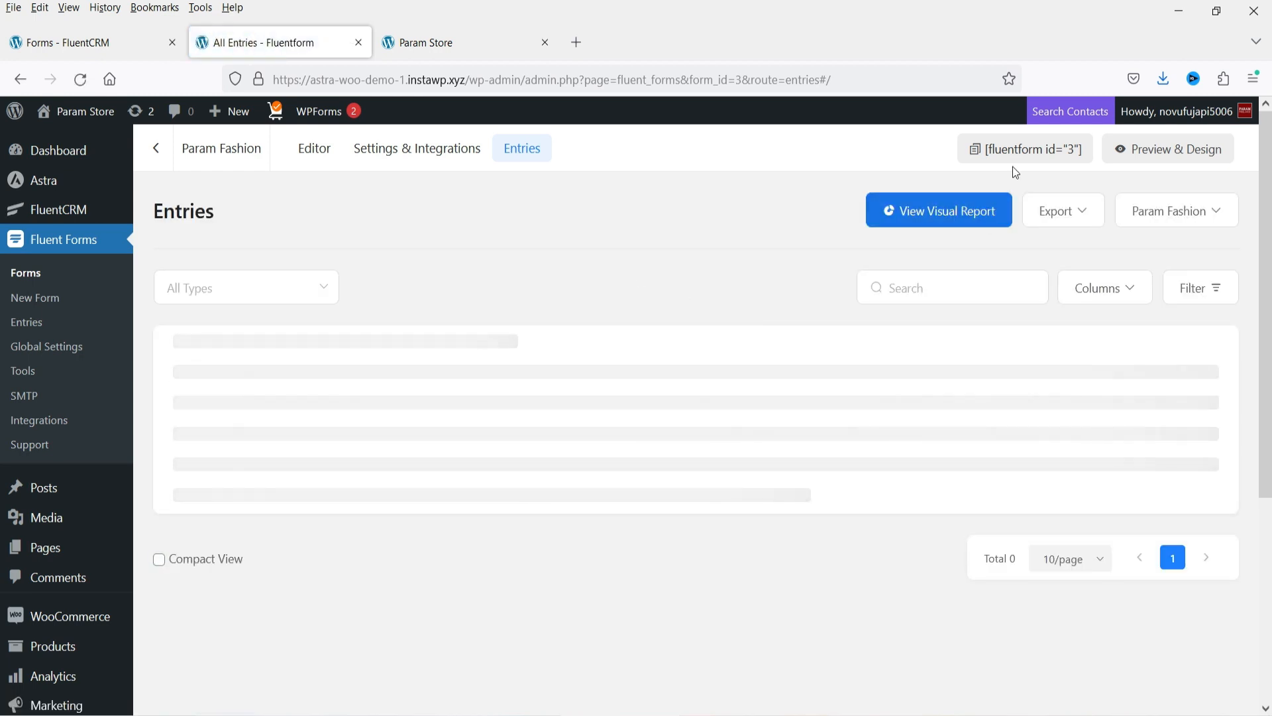
left_click(1014, 149)
left_click(1014, 149)
left_click(1014, 149)
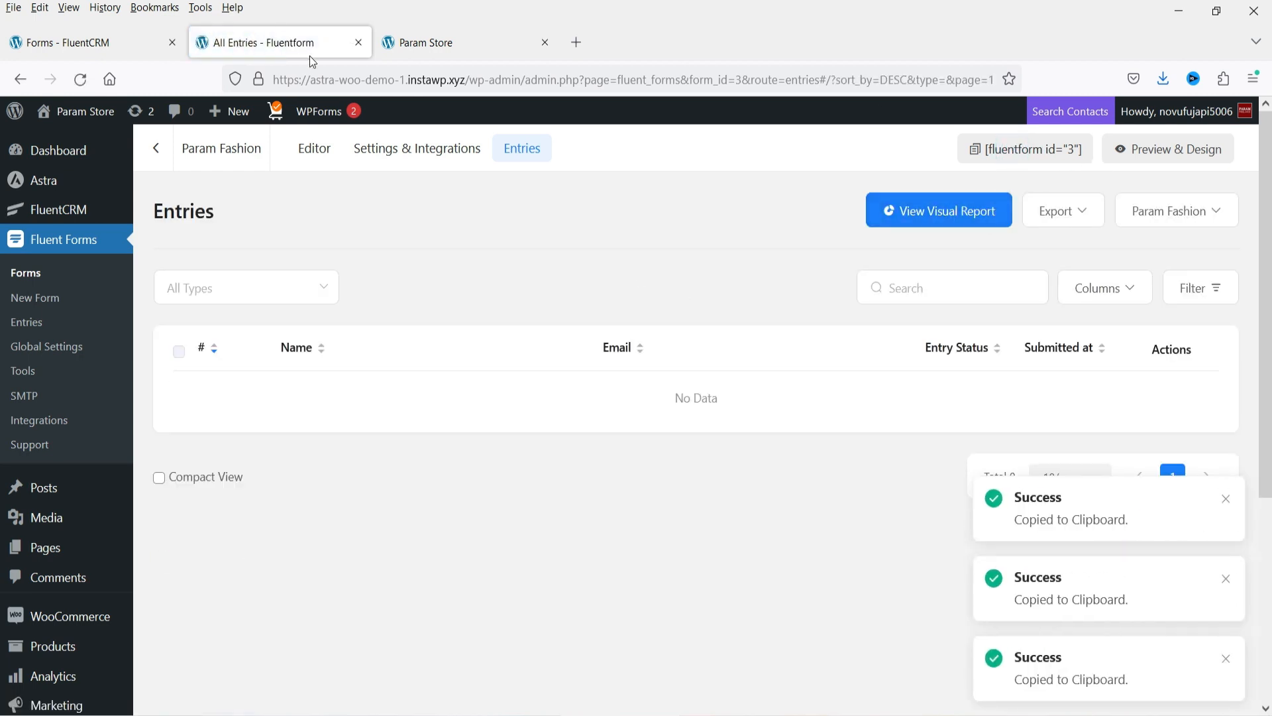
- Go to the store's Contact page and open it for editing in Elementor
left_click(444, 43)
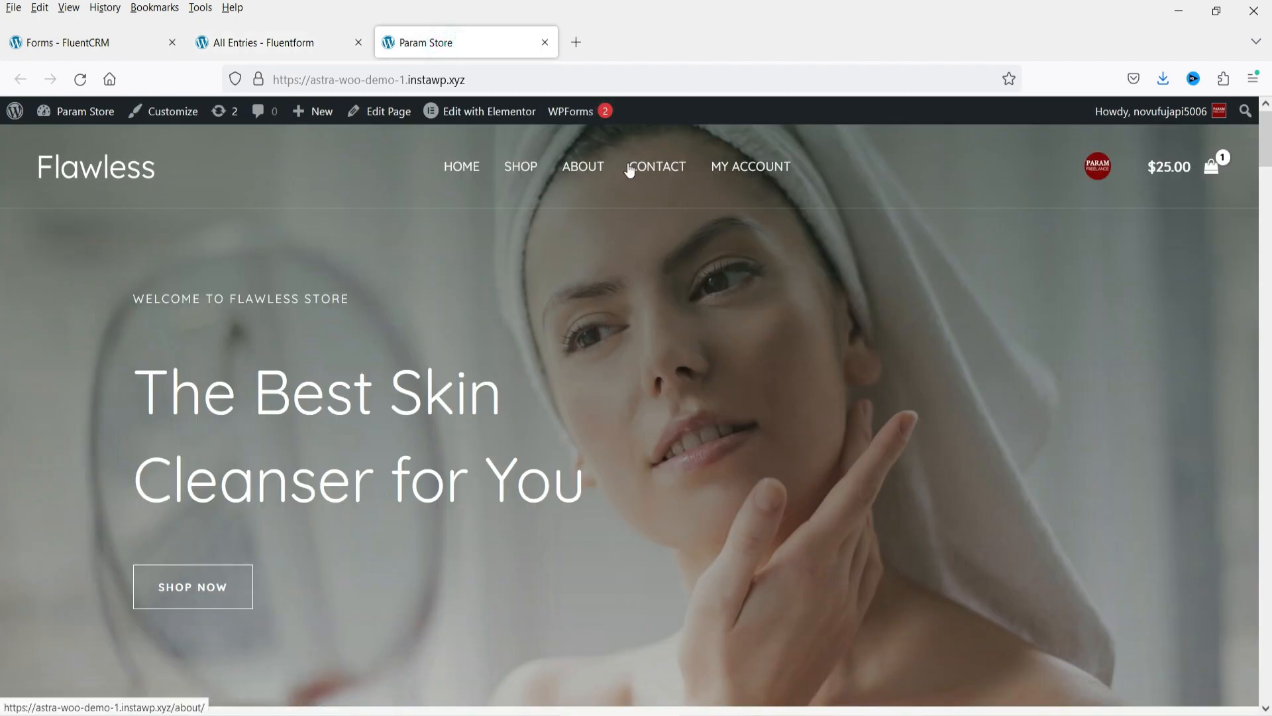
left_click(673, 175)
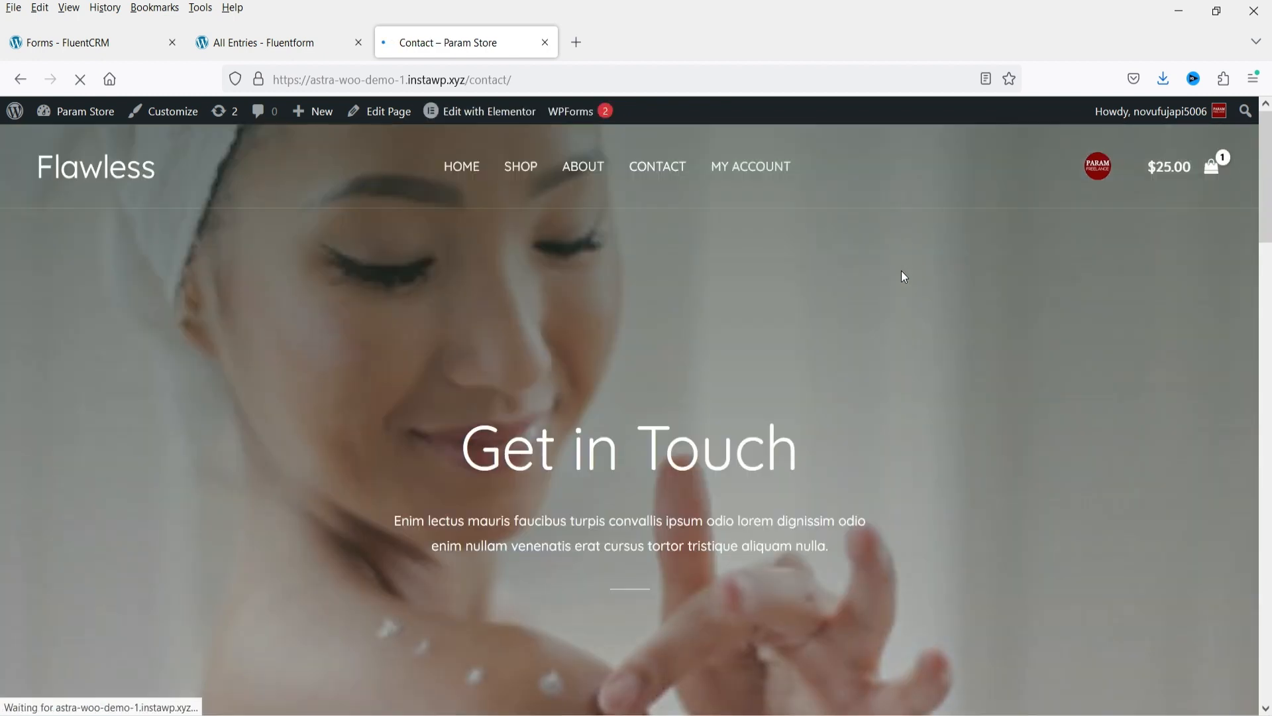
scroll(895, 273, "down", 5)
left_click(483, 111)
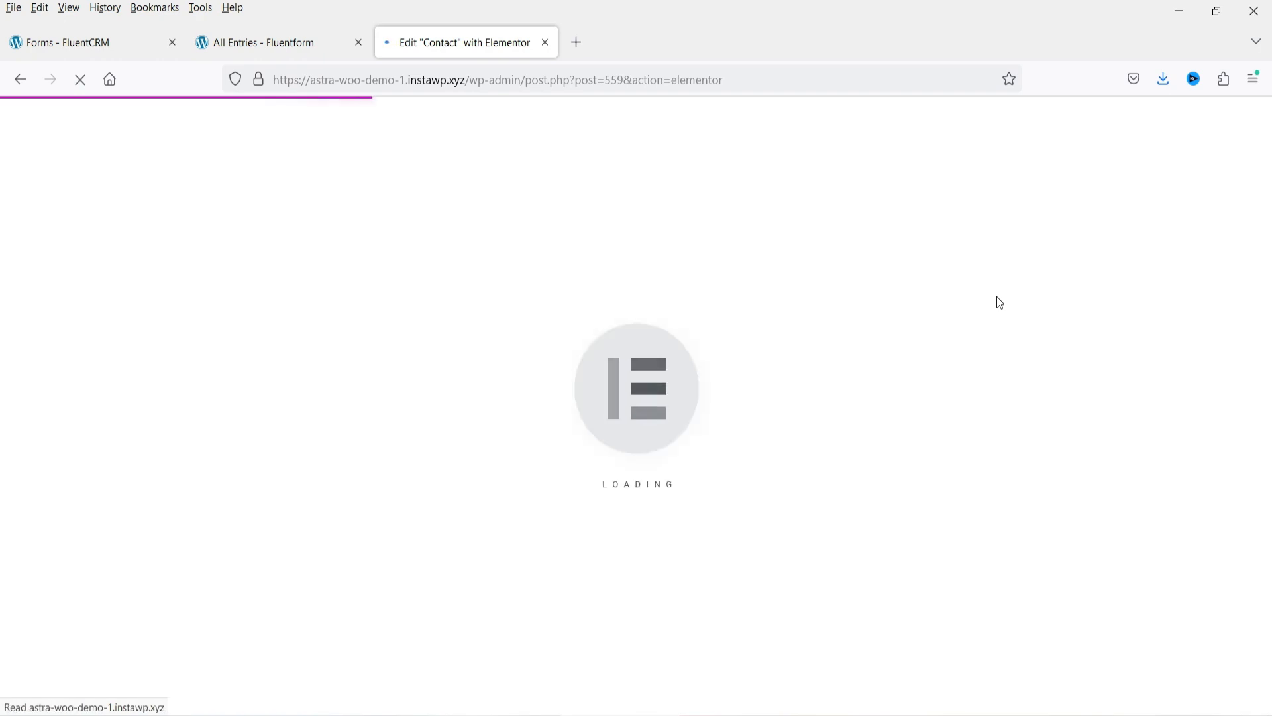
- Delete the existing WPForms contact form beside the "Have Any Question?" section
scroll(986, 300, "down", 6)
scroll(974, 304, "down", 3)
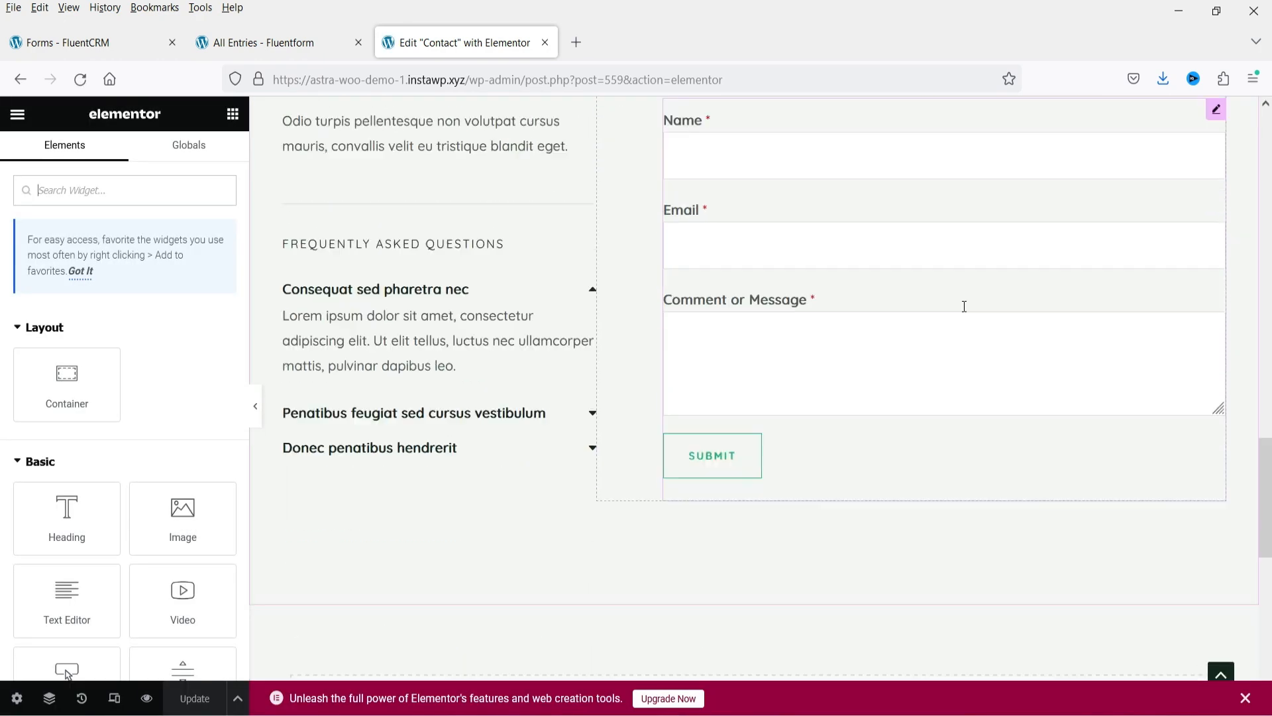
scroll(1218, 252, "up", 3)
left_click(1217, 202)
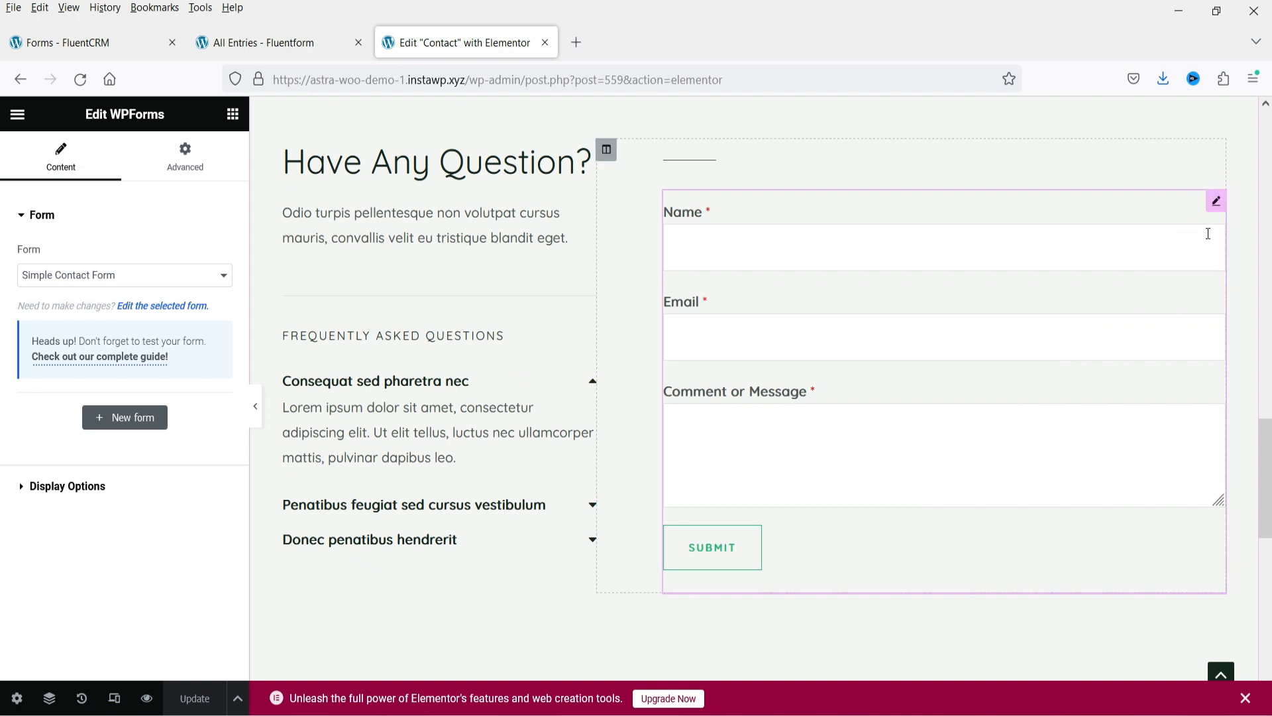
right_click(1218, 207)
left_click(1163, 549)
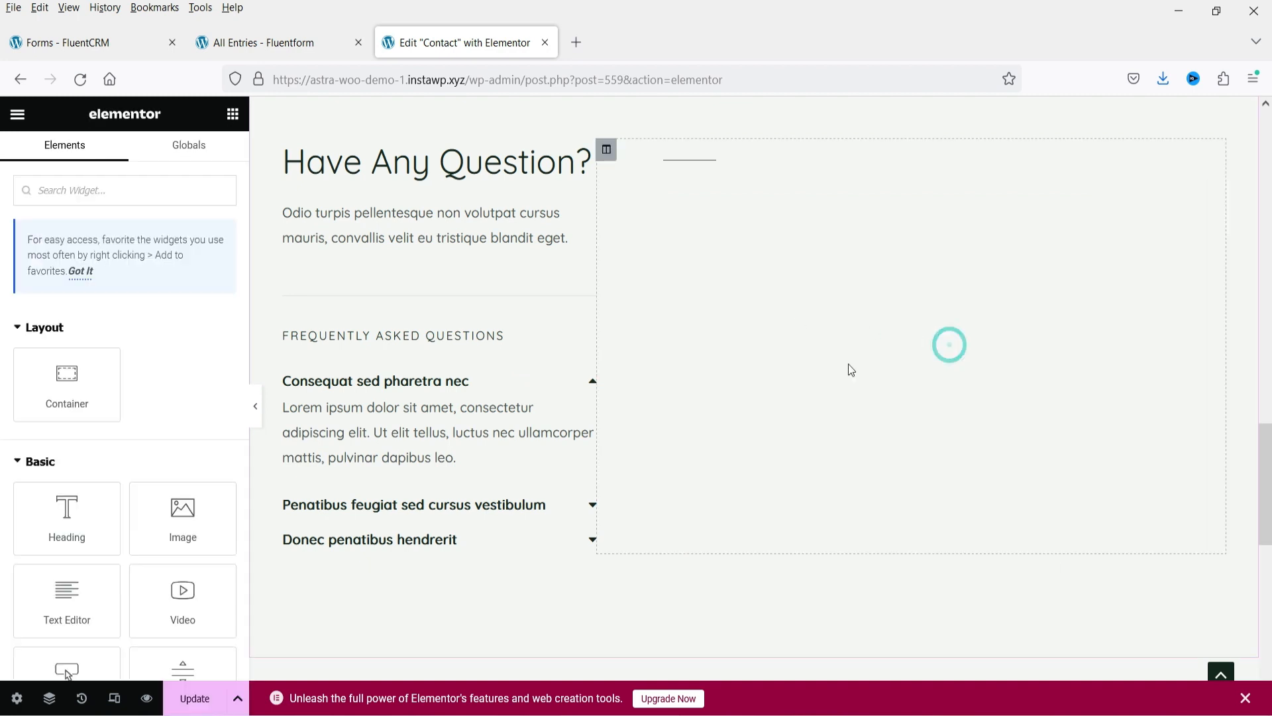
- Add a Shortcode widget in the emptied column, insert [fluentform id="3"] as its shortcode, and update the page
left_click(100, 190)
type("short")
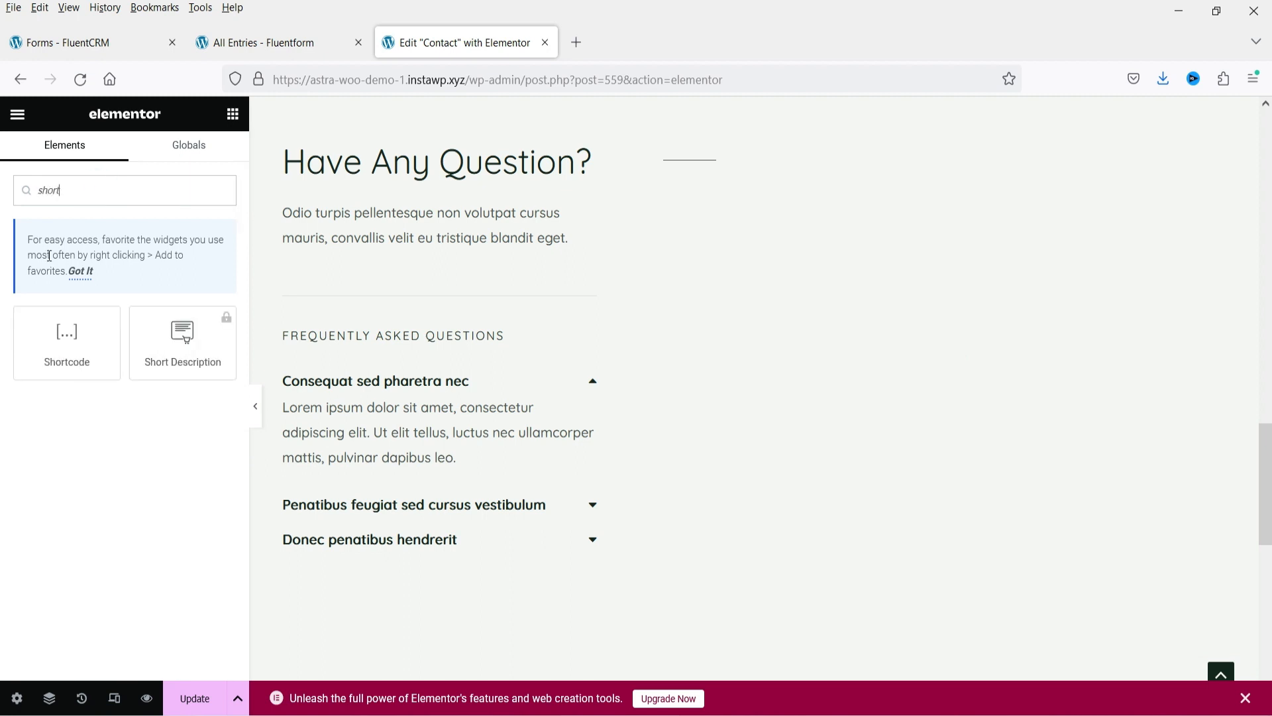
left_click_drag(66, 334, 772, 179)
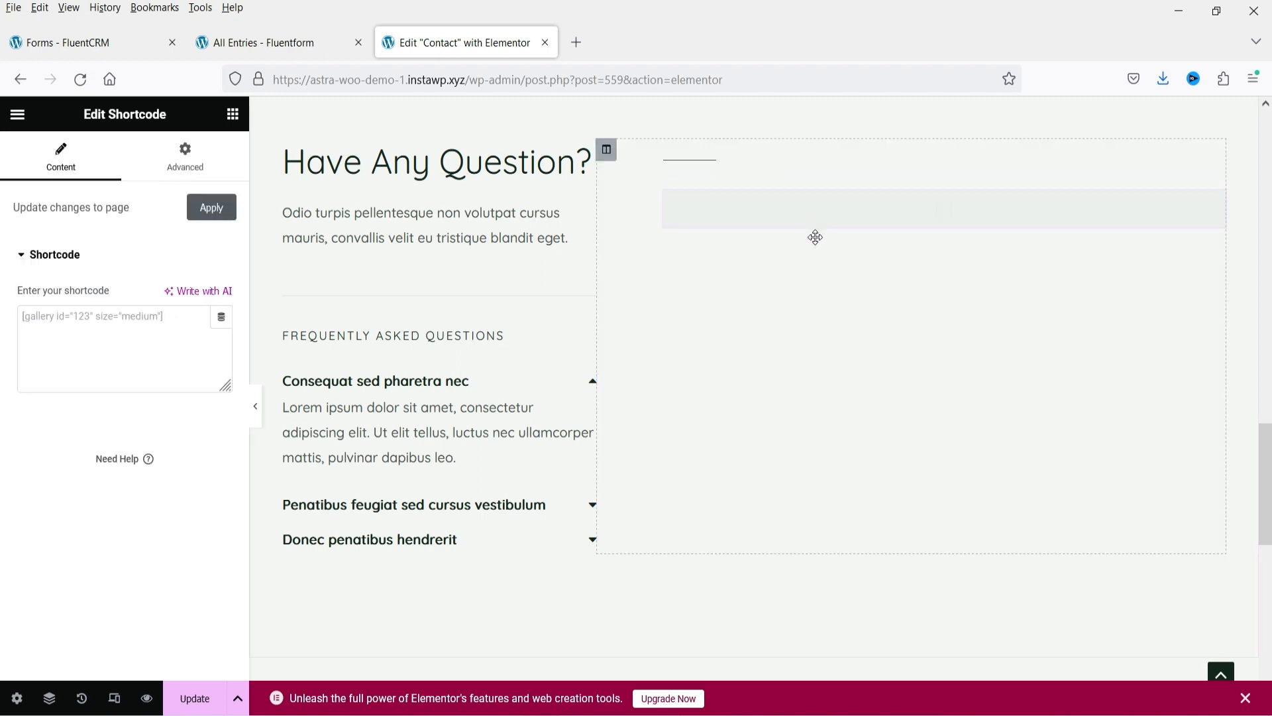
left_click(53, 317)
key("ctrl+v")
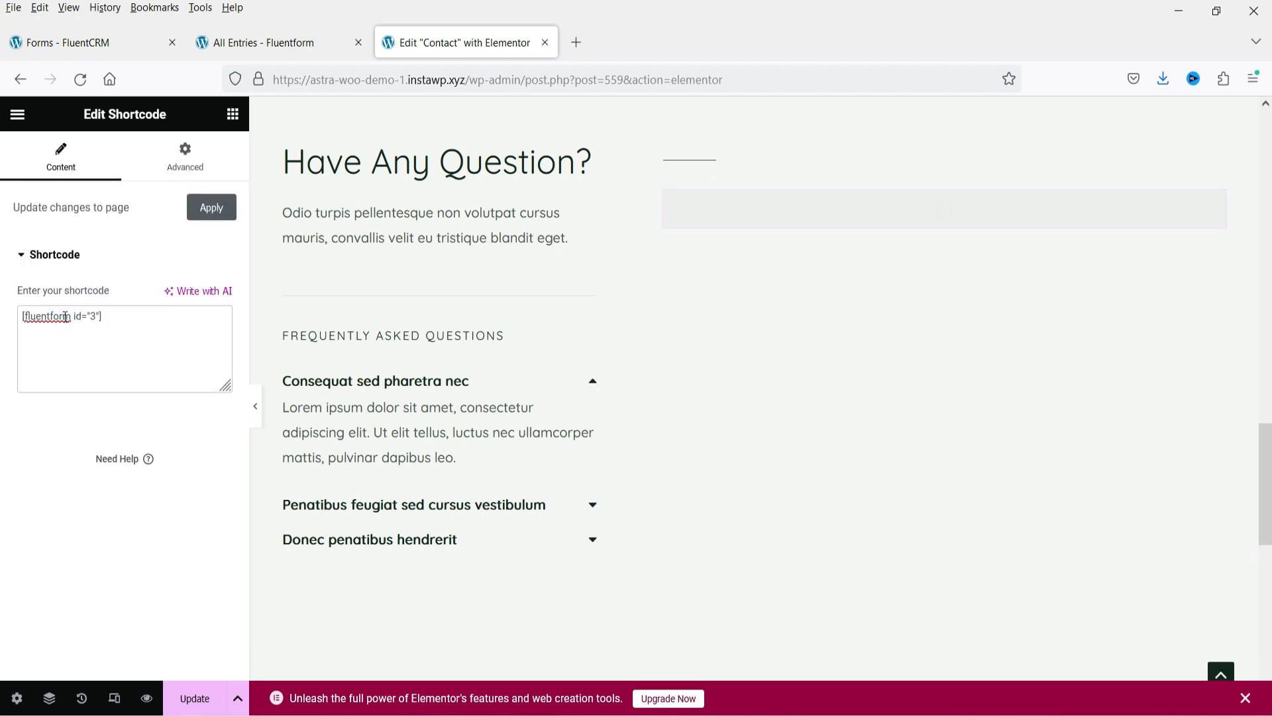
left_click(191, 704)
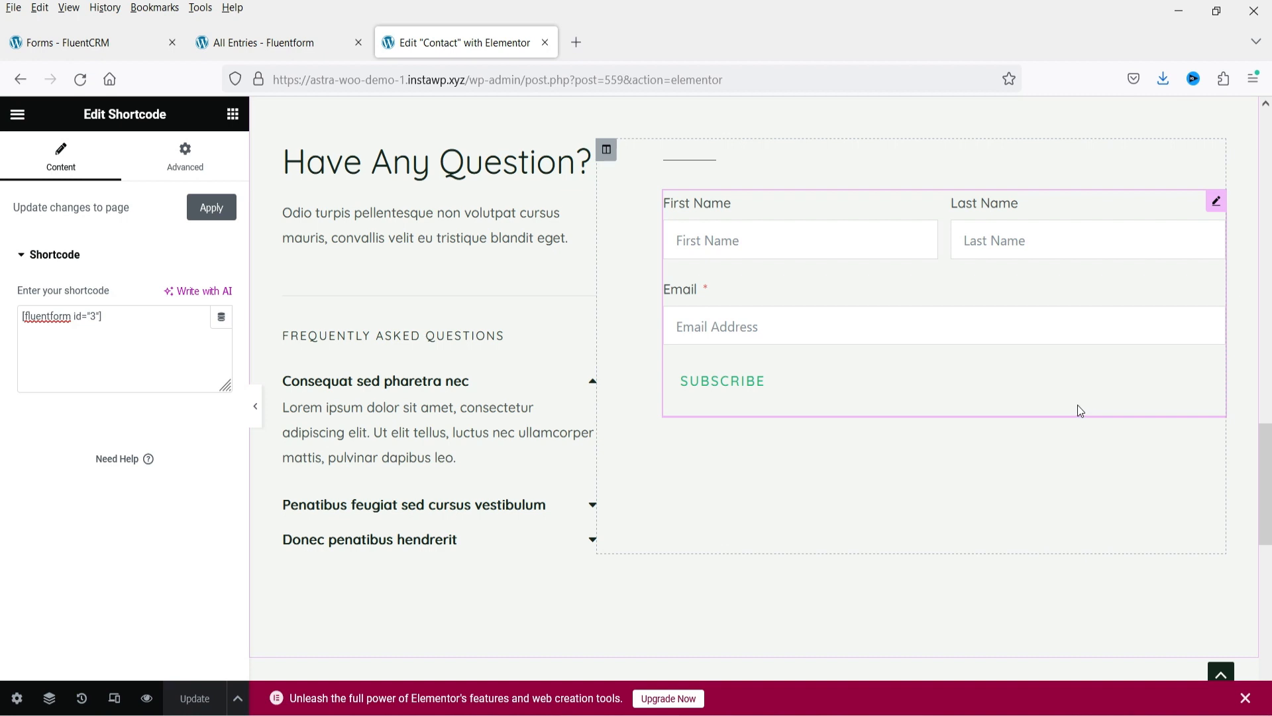
- View the published Contact page at the embedded subscription form
left_click(17, 114)
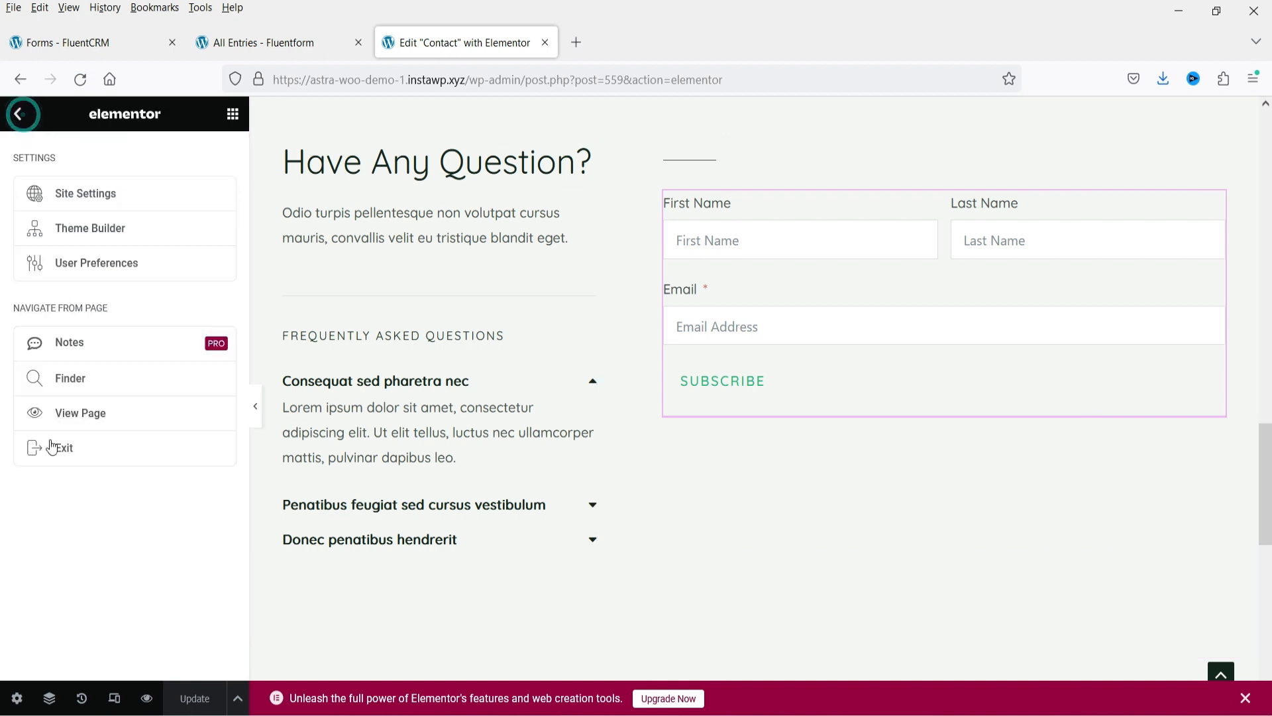
left_click(74, 413)
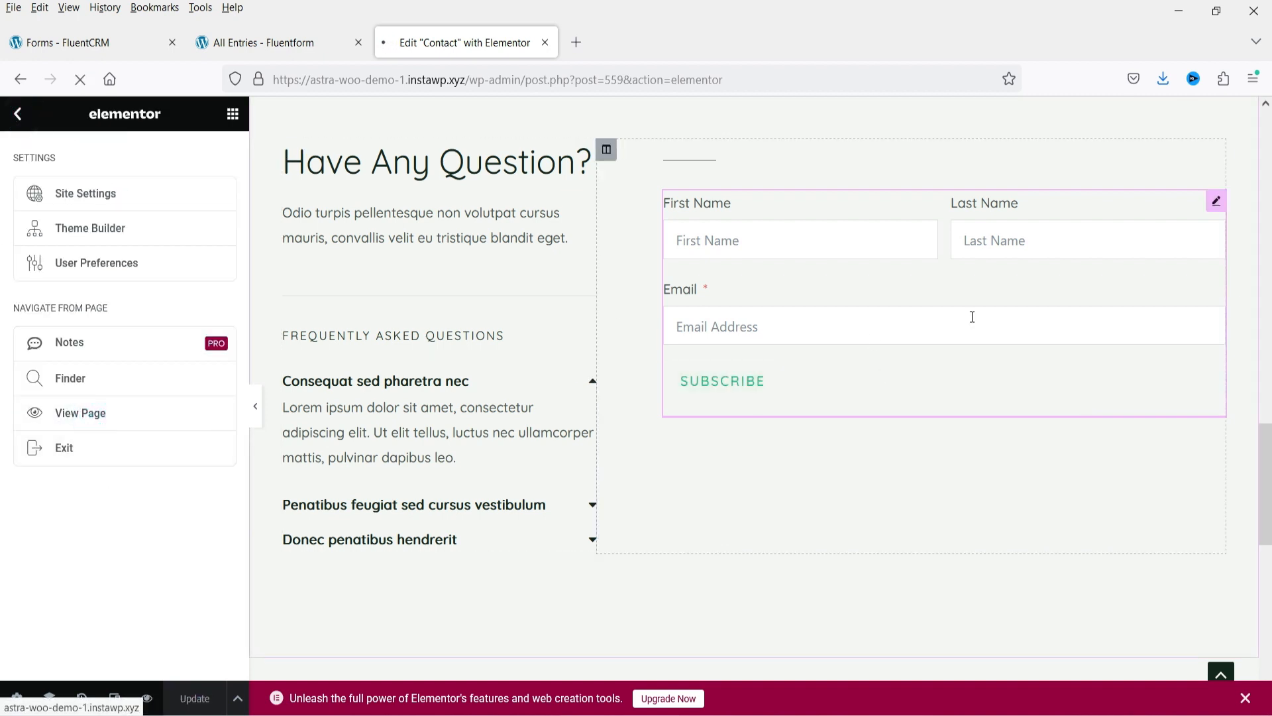
scroll(948, 236, "down", 12)
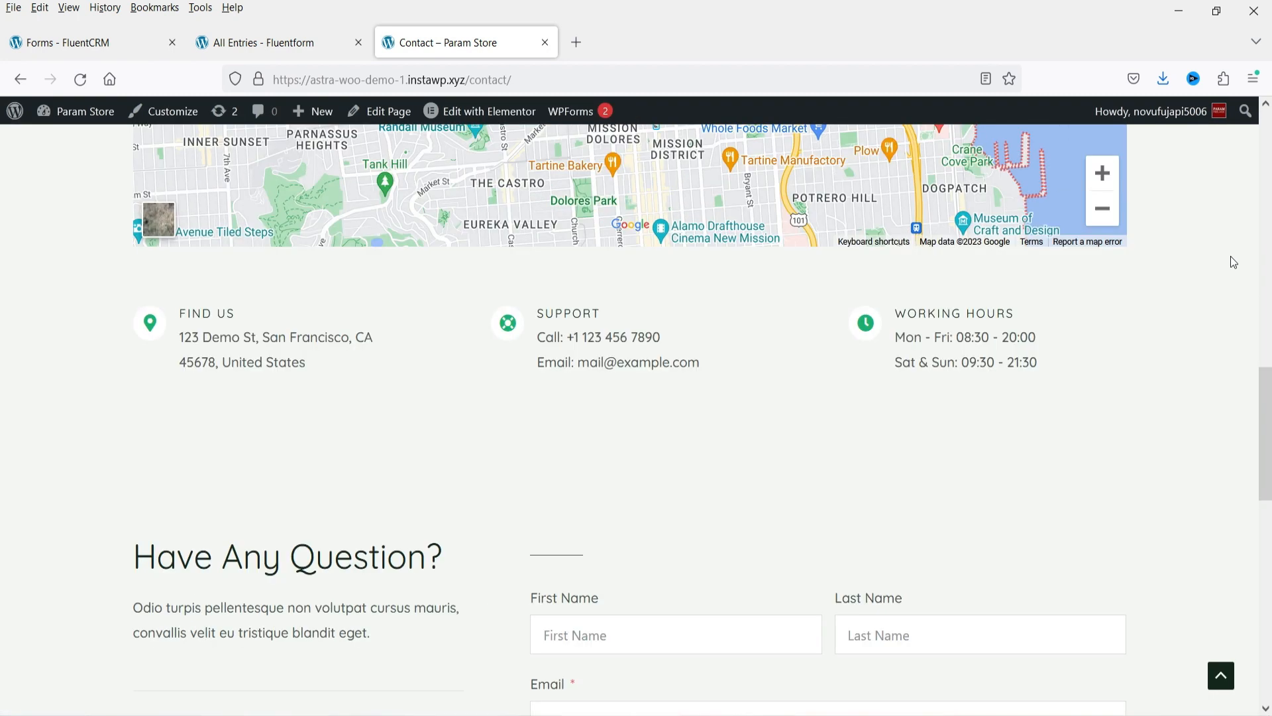
scroll(710, 404, "down", 4)
- Fill in the subscription form with a test contact's first name, last name and email, and subscribe
left_click(634, 365)
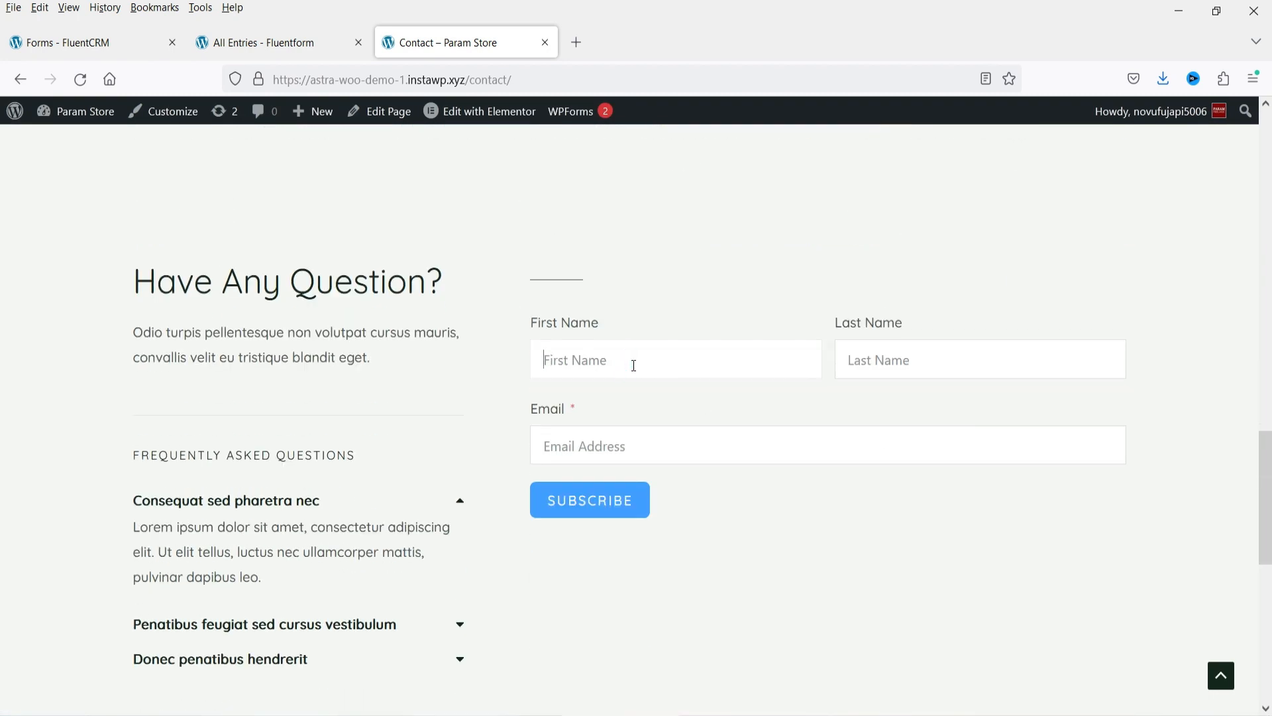
type("j")
type("doe")
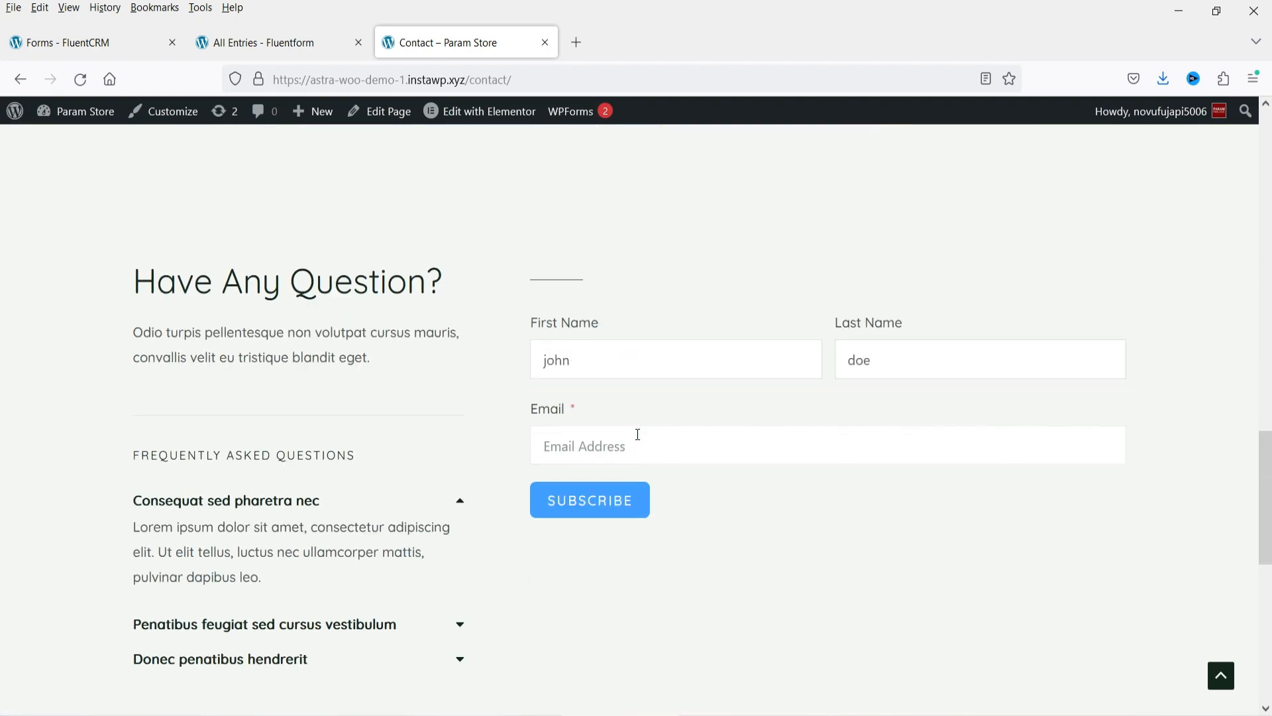
left_click(638, 435)
type("john@example.com")
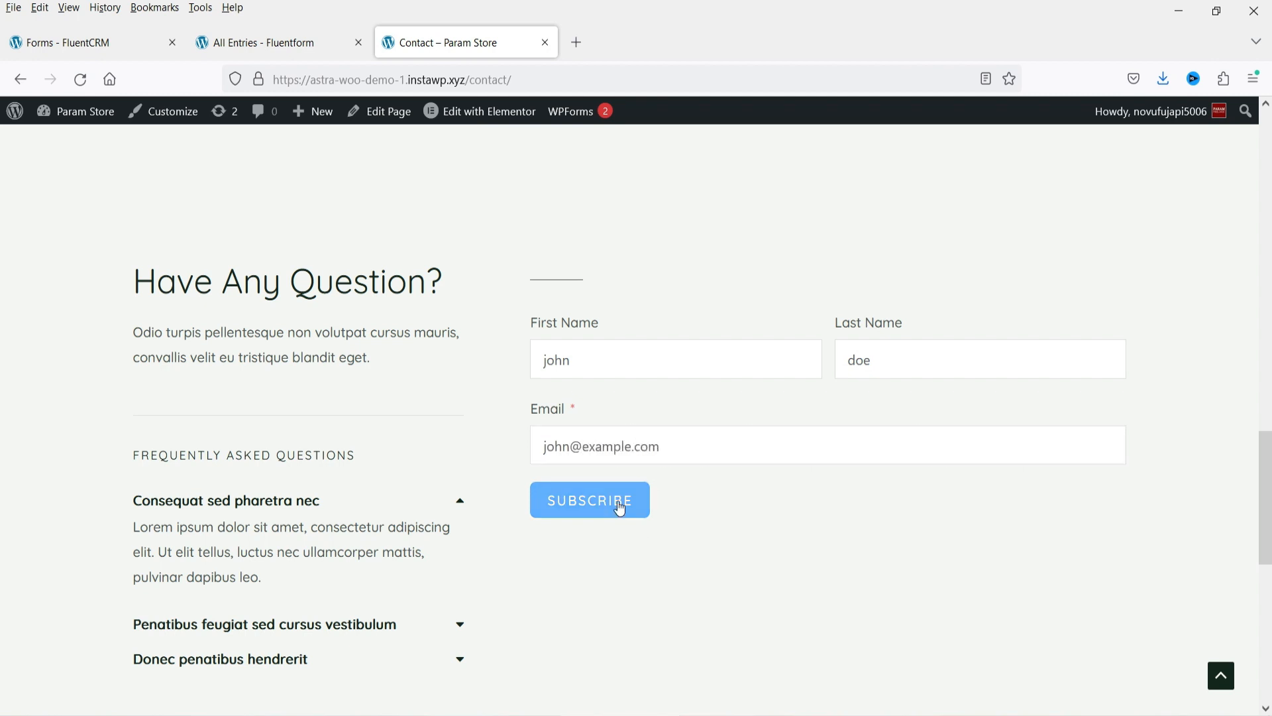
left_click(623, 505)
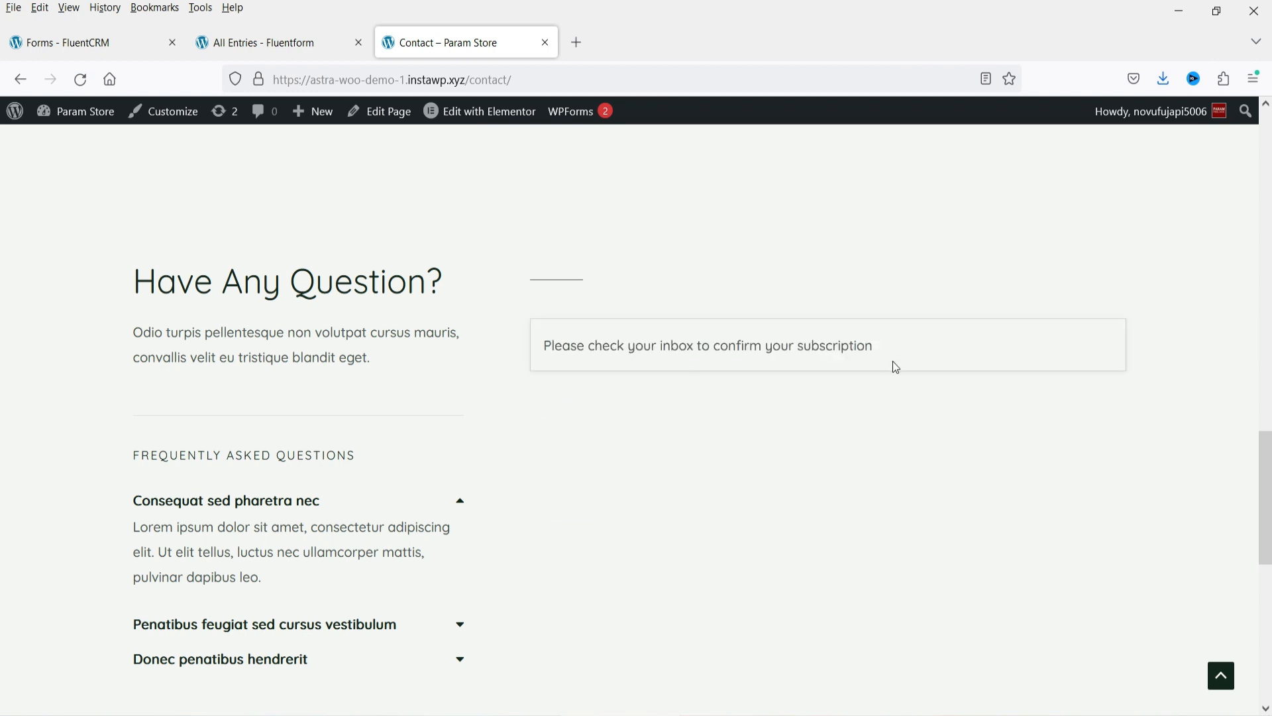
- Close the form creation panel in FluentCRM and check the Contact list's subscriber with its tag and status
left_click(109, 41)
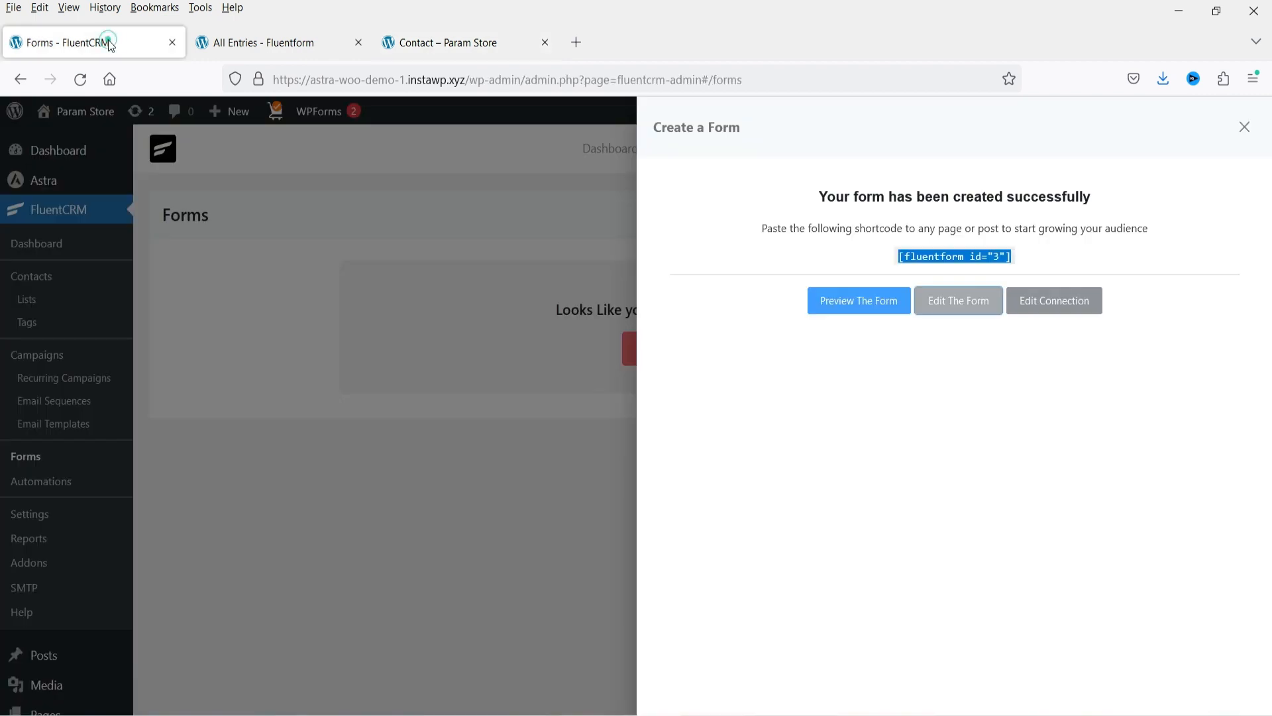
left_click(1245, 132)
left_click(26, 300)
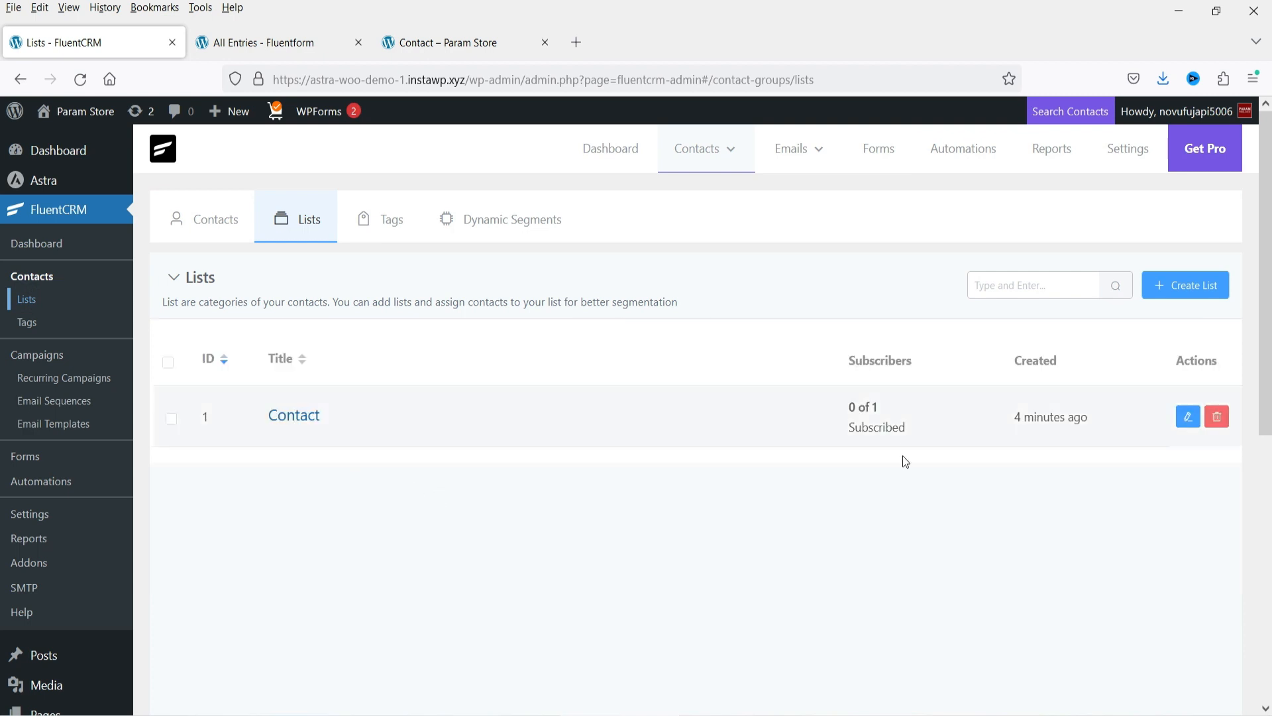
left_click(296, 417)
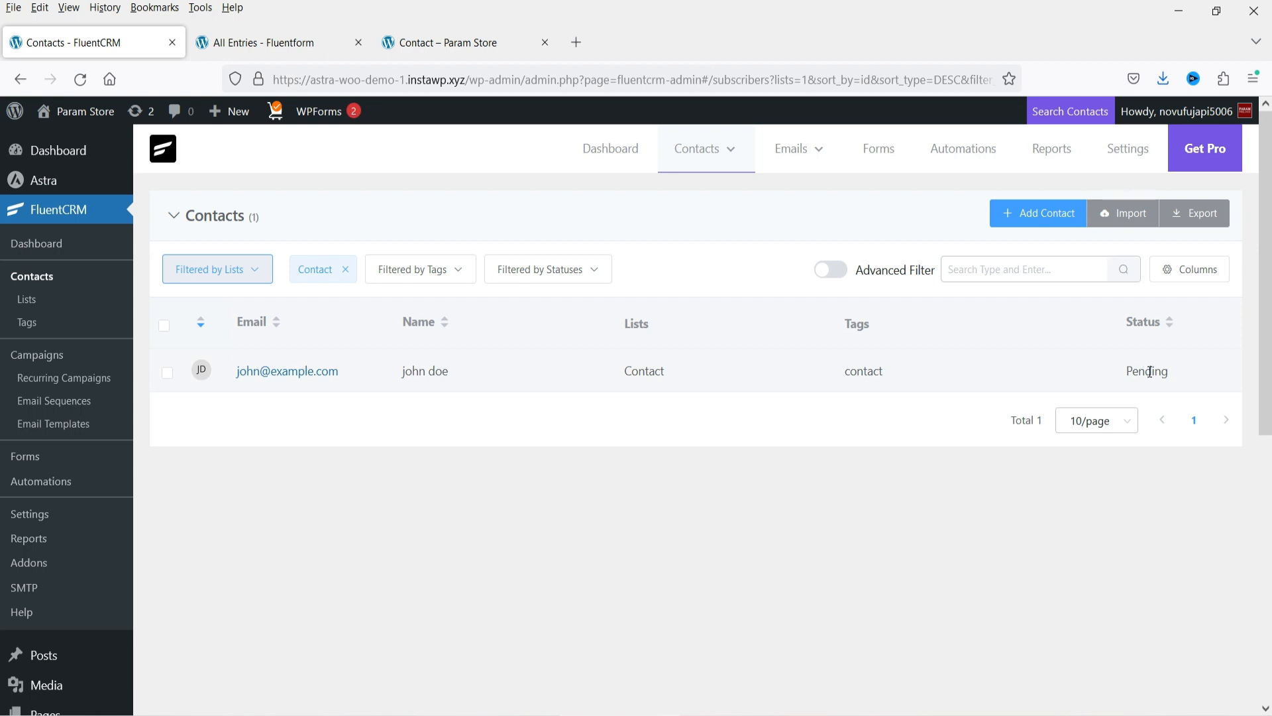
left_click(282, 42)
left_click(41, 42)
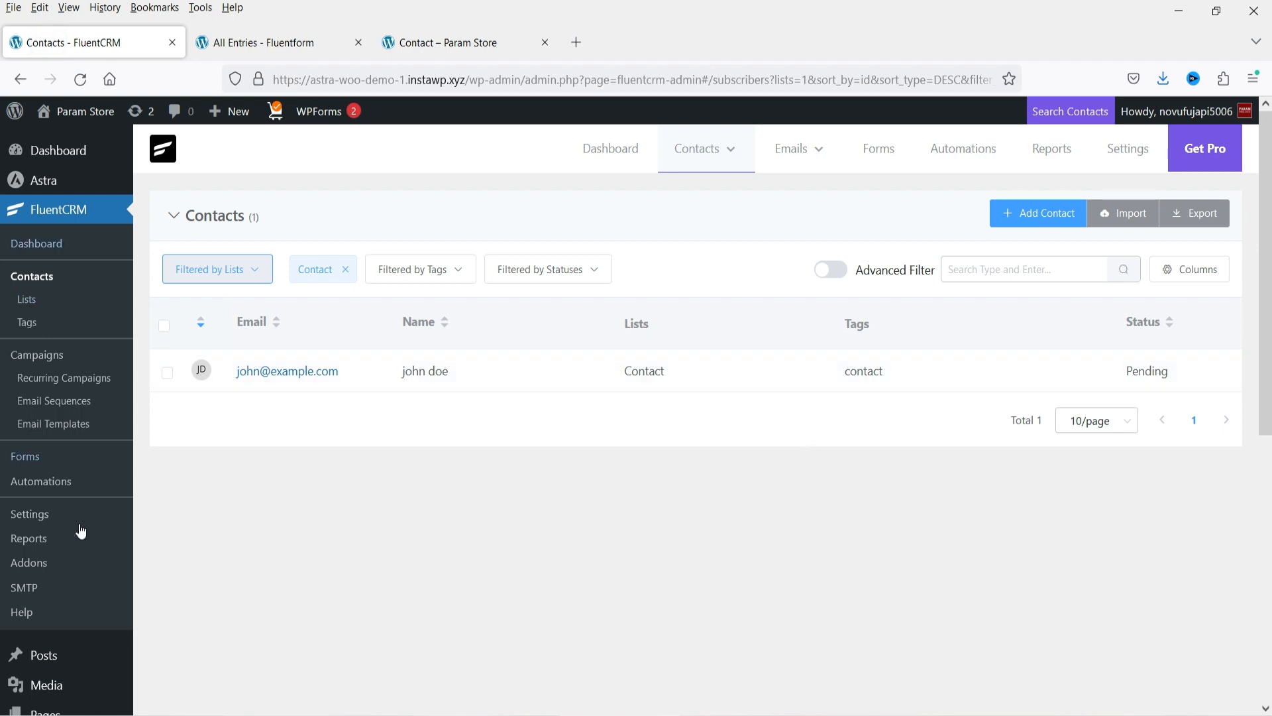
- Create a new email campaign titled Test
left_click(42, 357)
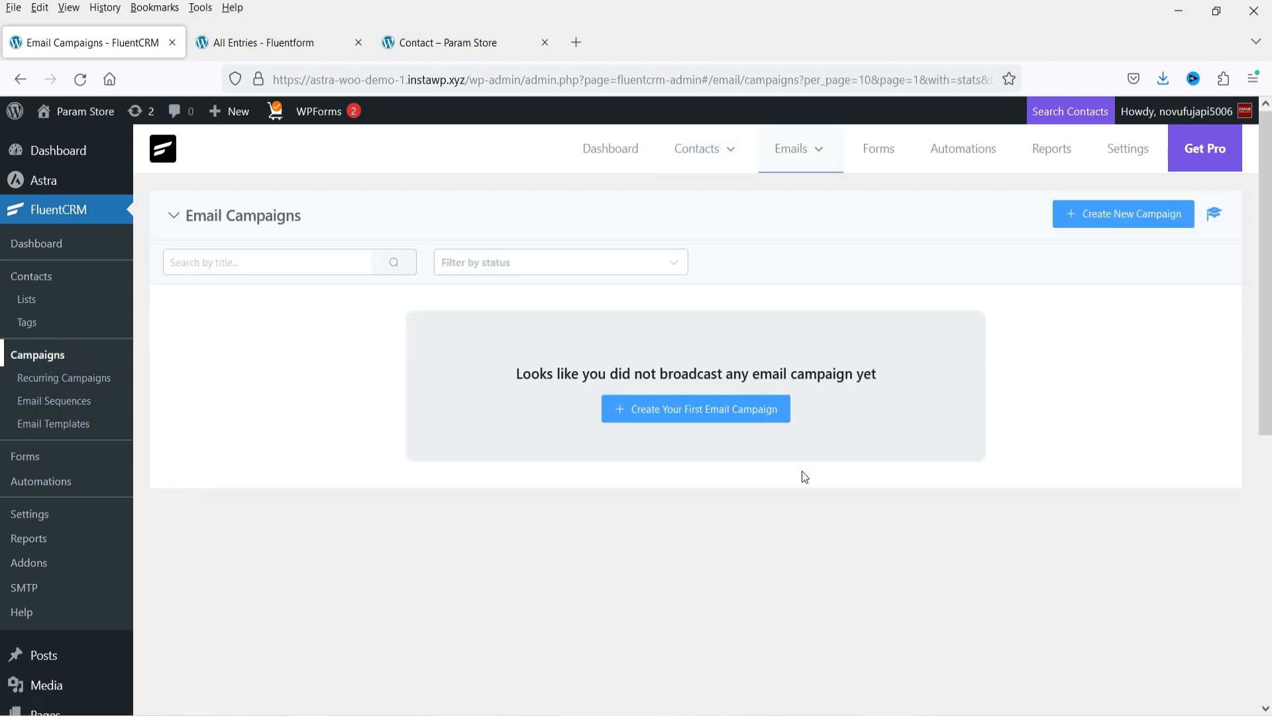
left_click(1110, 213)
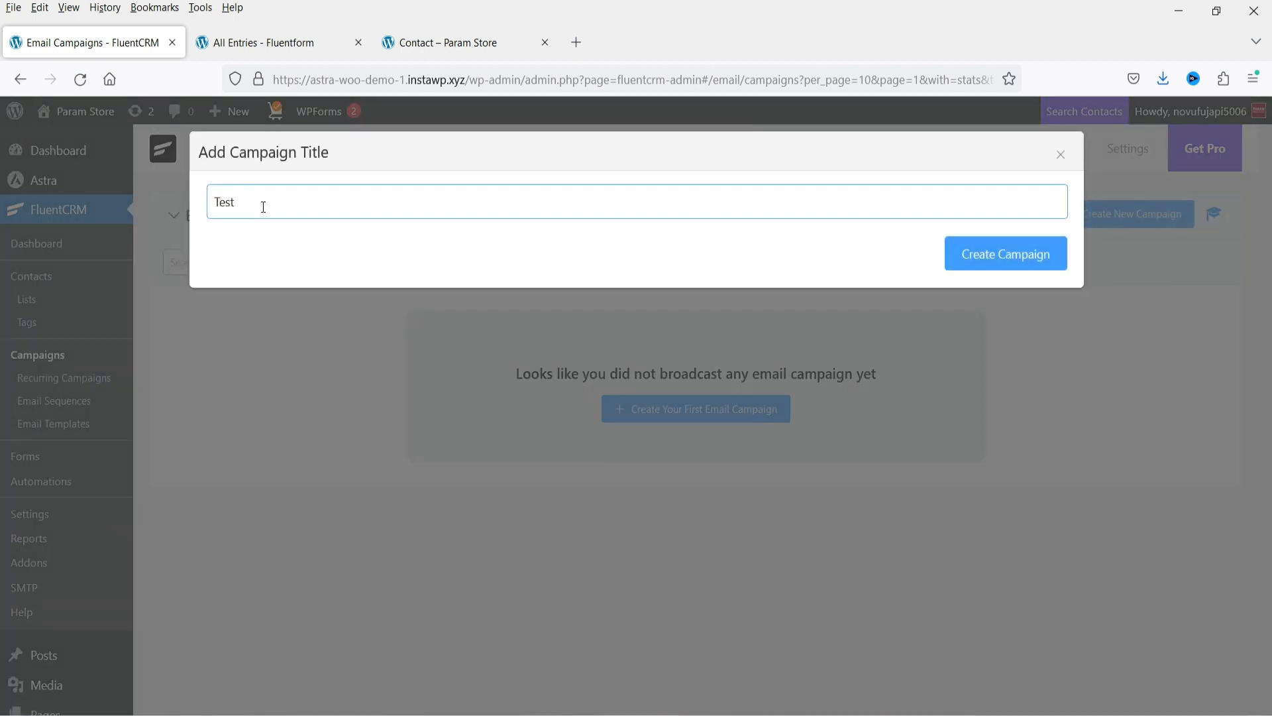
left_click(995, 260)
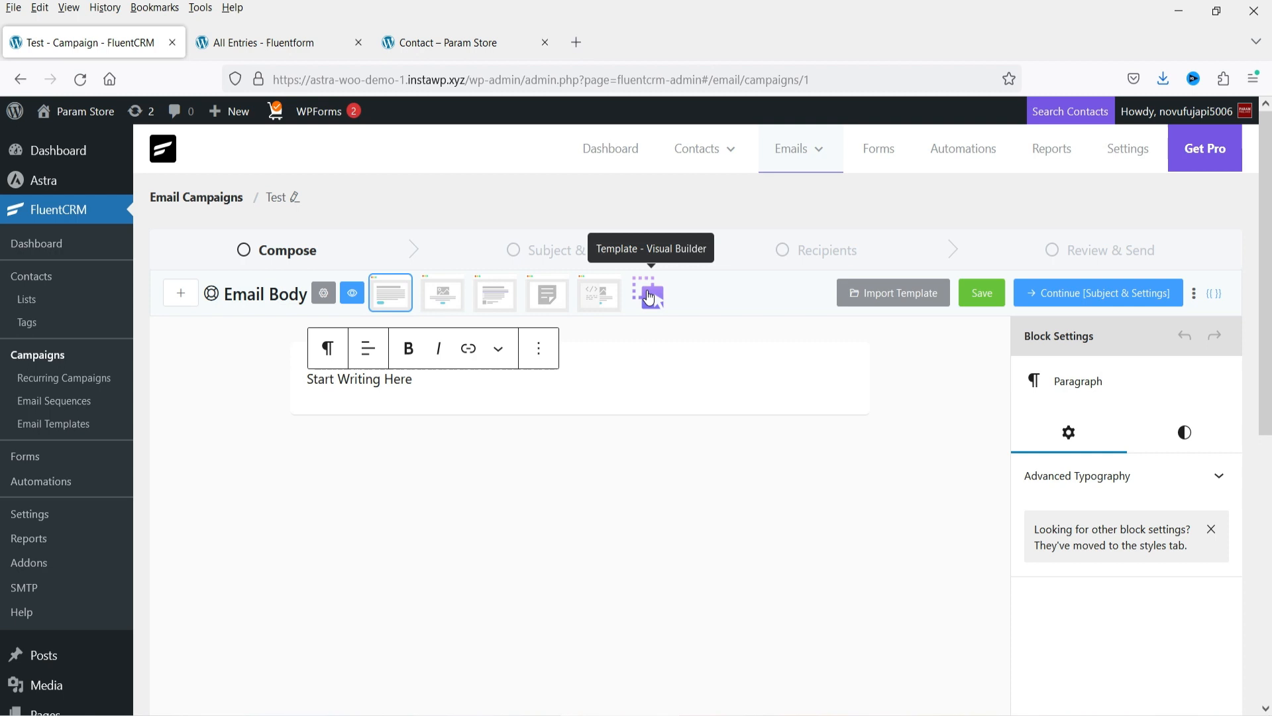
- Try the Visual Builder template for the campaign's email body, and return to the original template
left_click(650, 297)
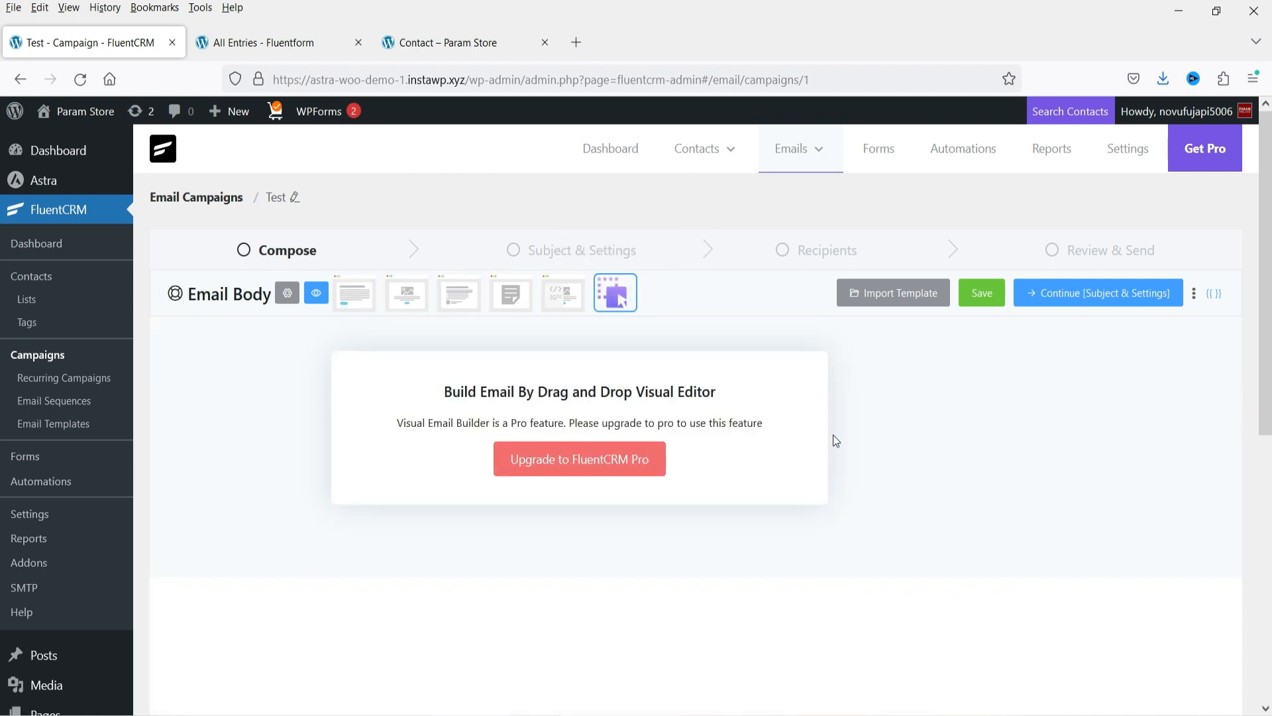
left_click(261, 397)
left_click(355, 298)
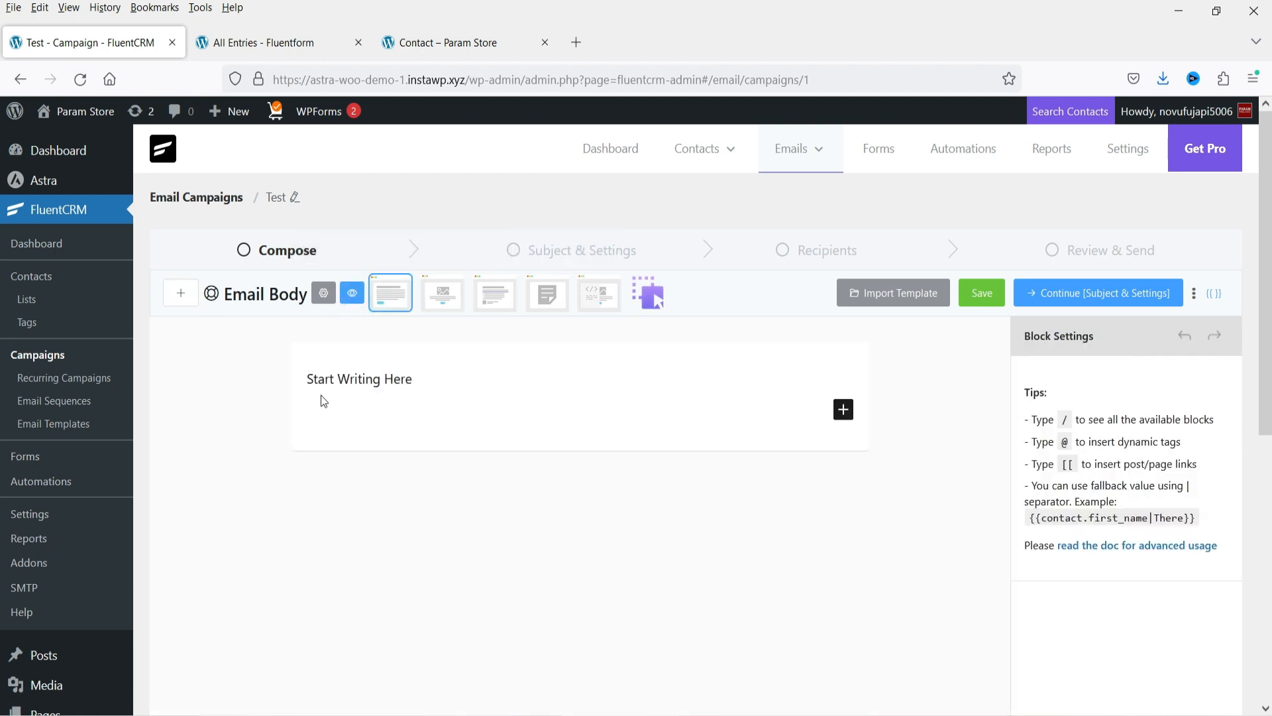
- Add a Paragraph block below the "Start Writing Here" text in the email body
left_click(375, 378)
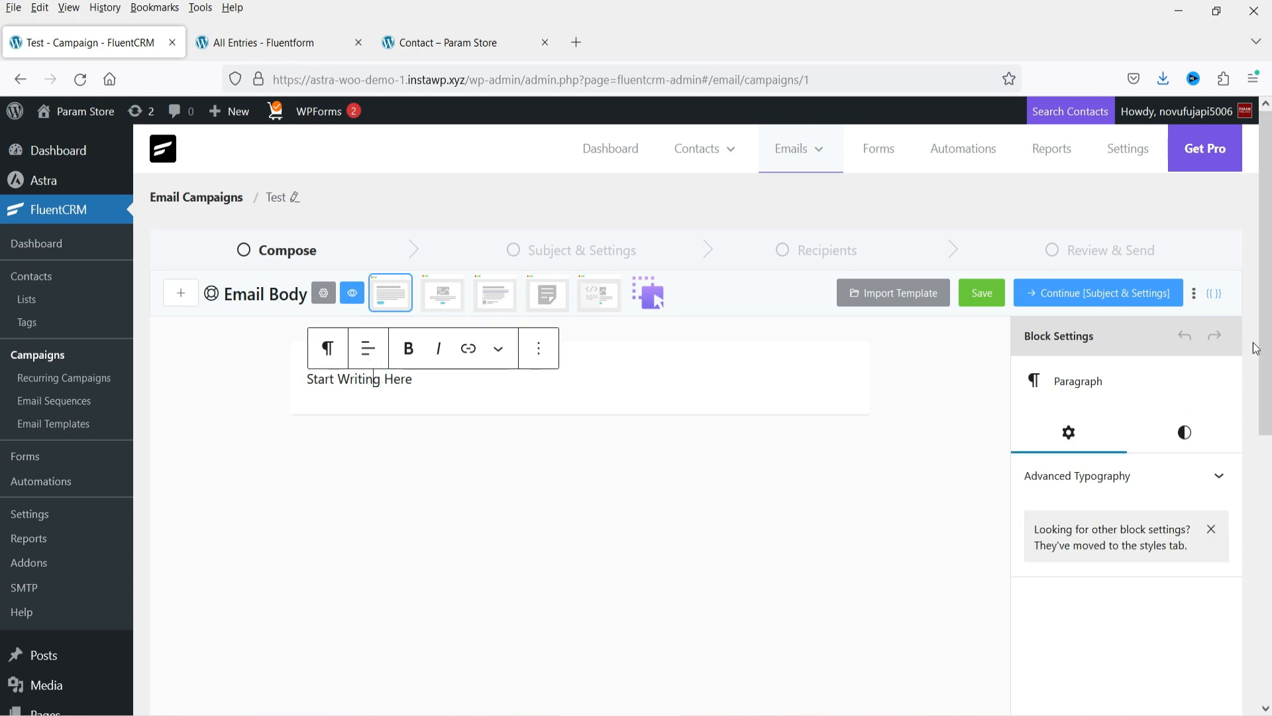
left_click(629, 390)
left_click(187, 302)
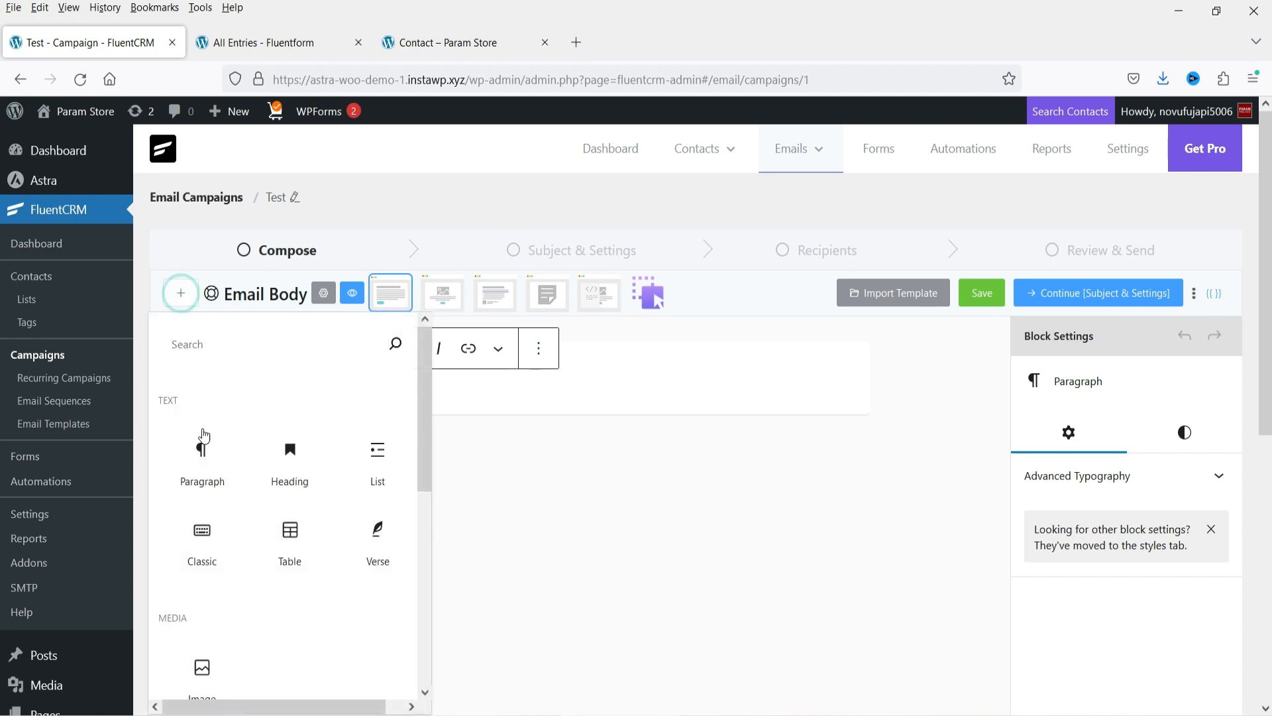
left_click_drag(193, 456, 486, 396)
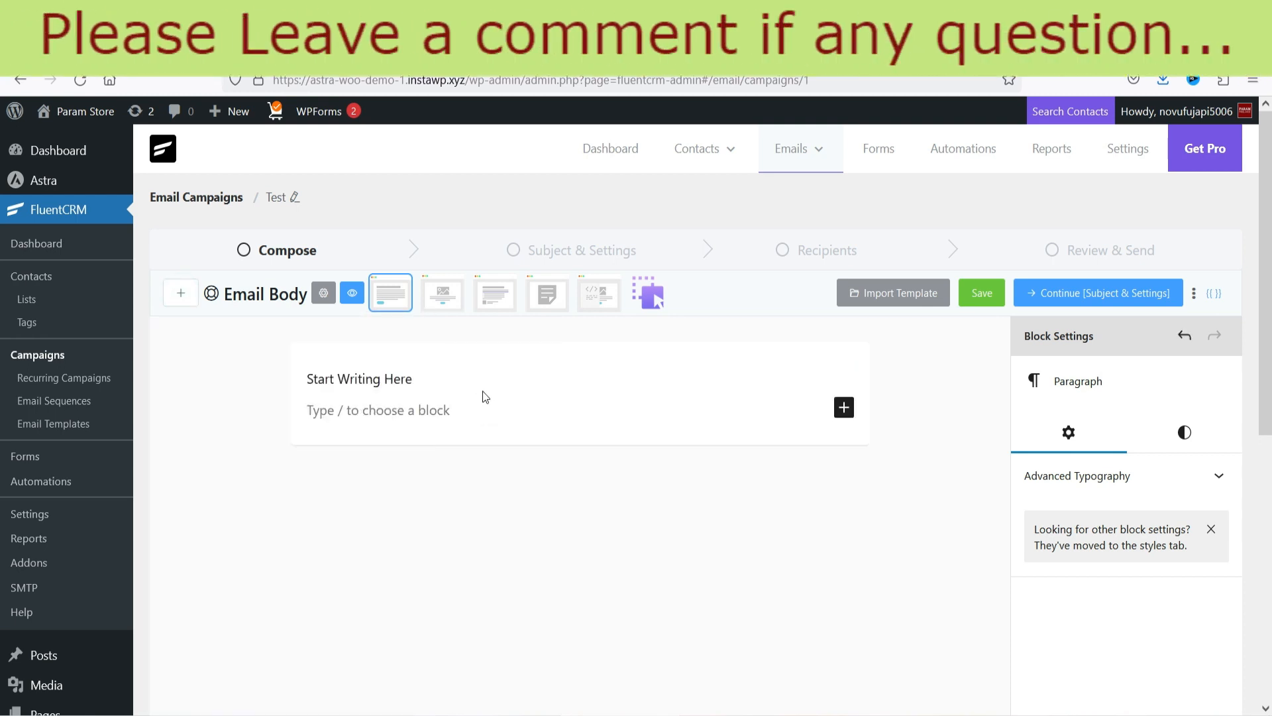
left_click(385, 411)
left_click(396, 379)
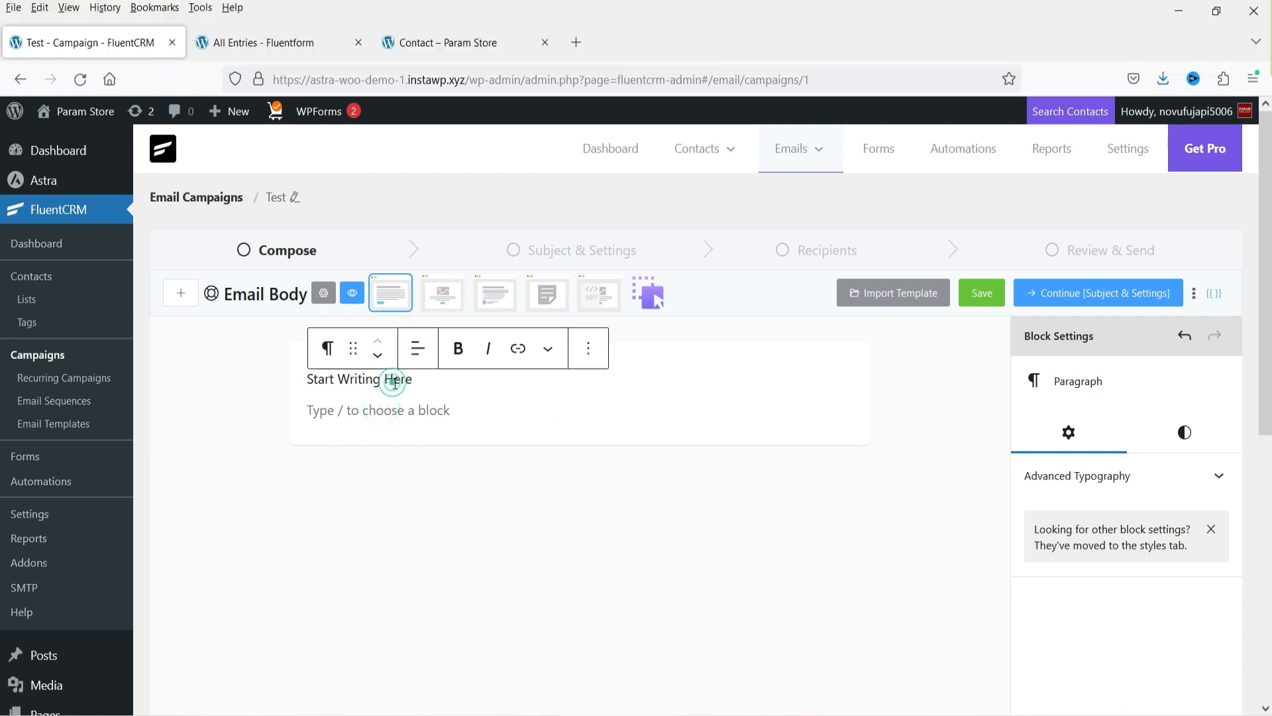
- Insert an Image block below the "Start Writing Here" text in the email body
left_click(181, 293)
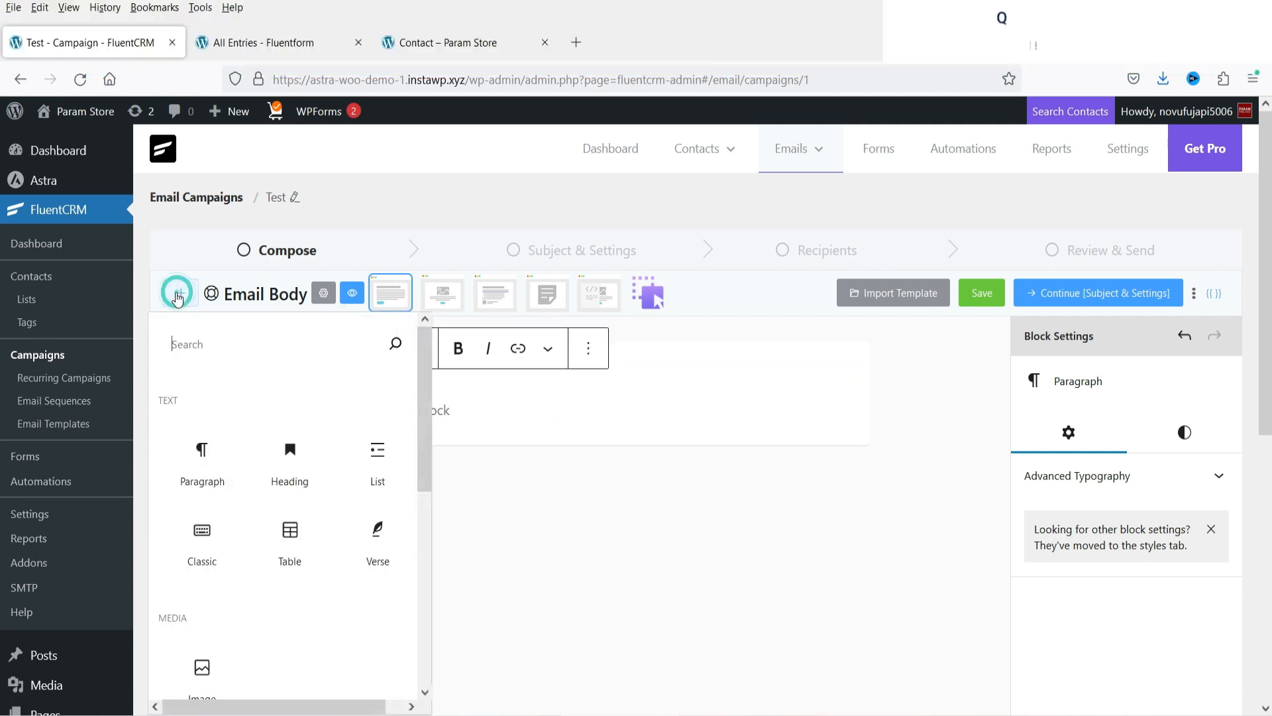
scroll(265, 520, "down", 3)
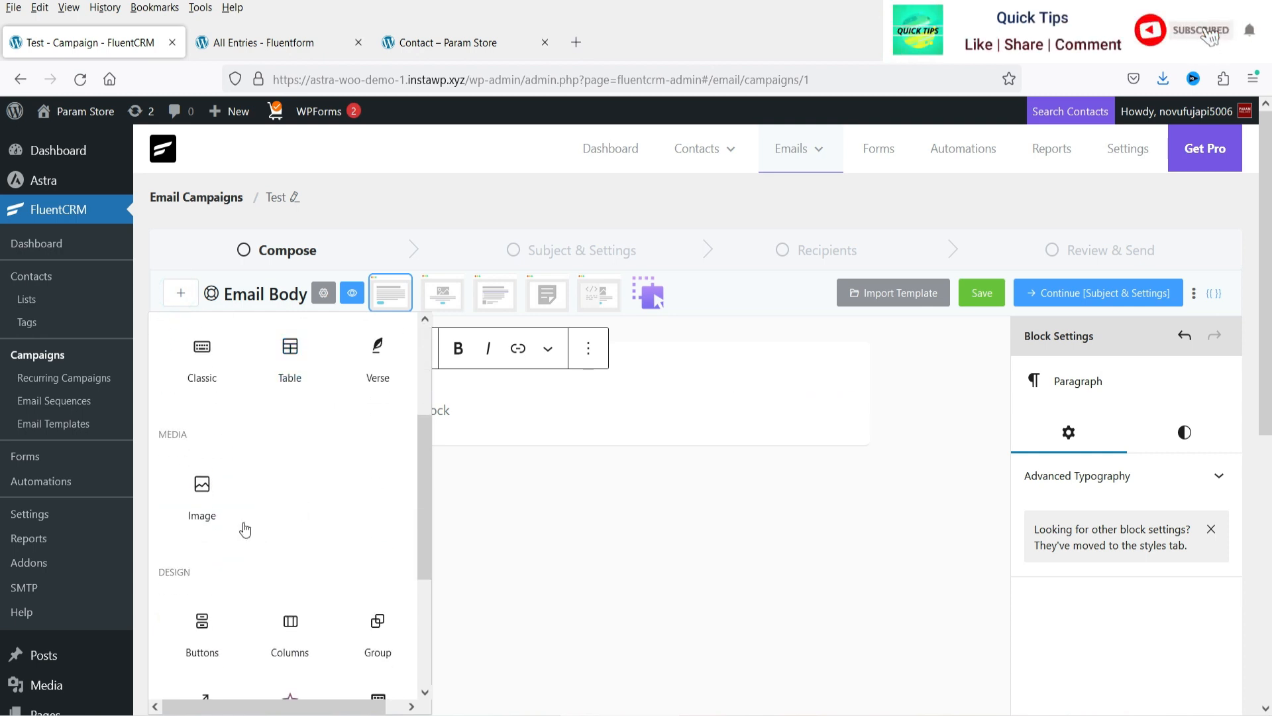
left_click_drag(238, 524, 543, 407)
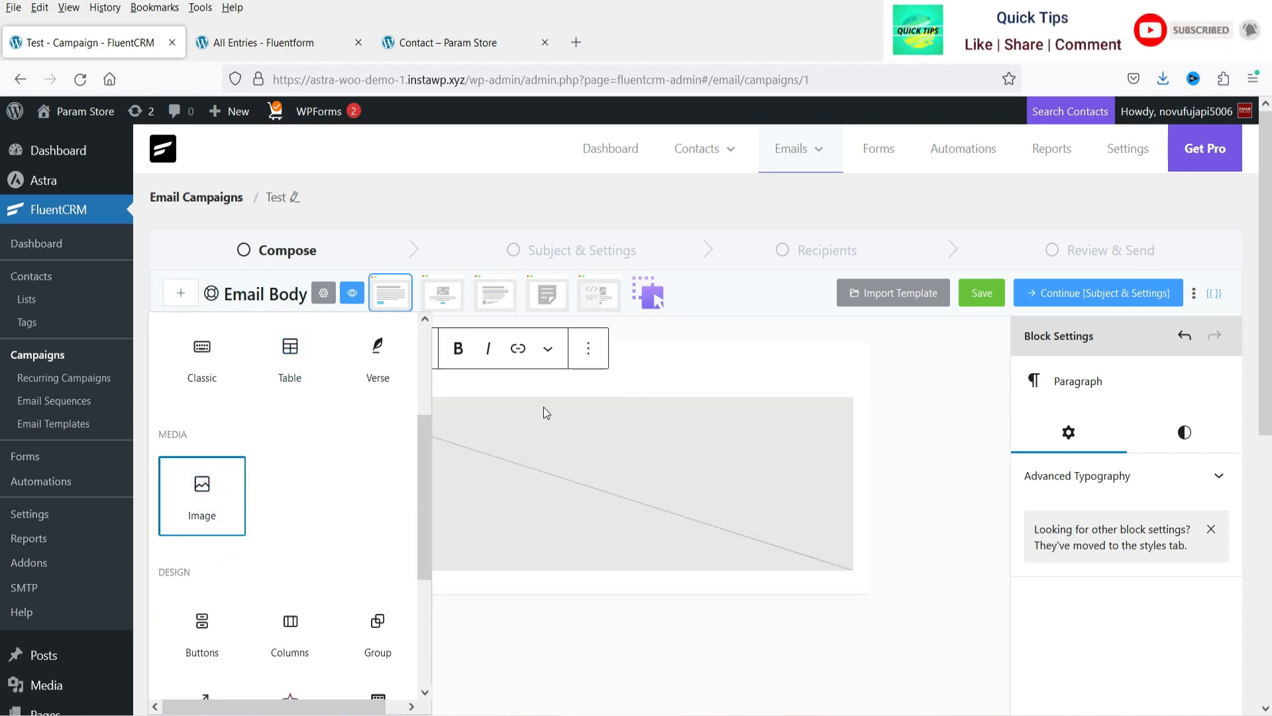
- Fill the email's Image block with the Flawless bottles and fruit picture from the media library
left_click(552, 468)
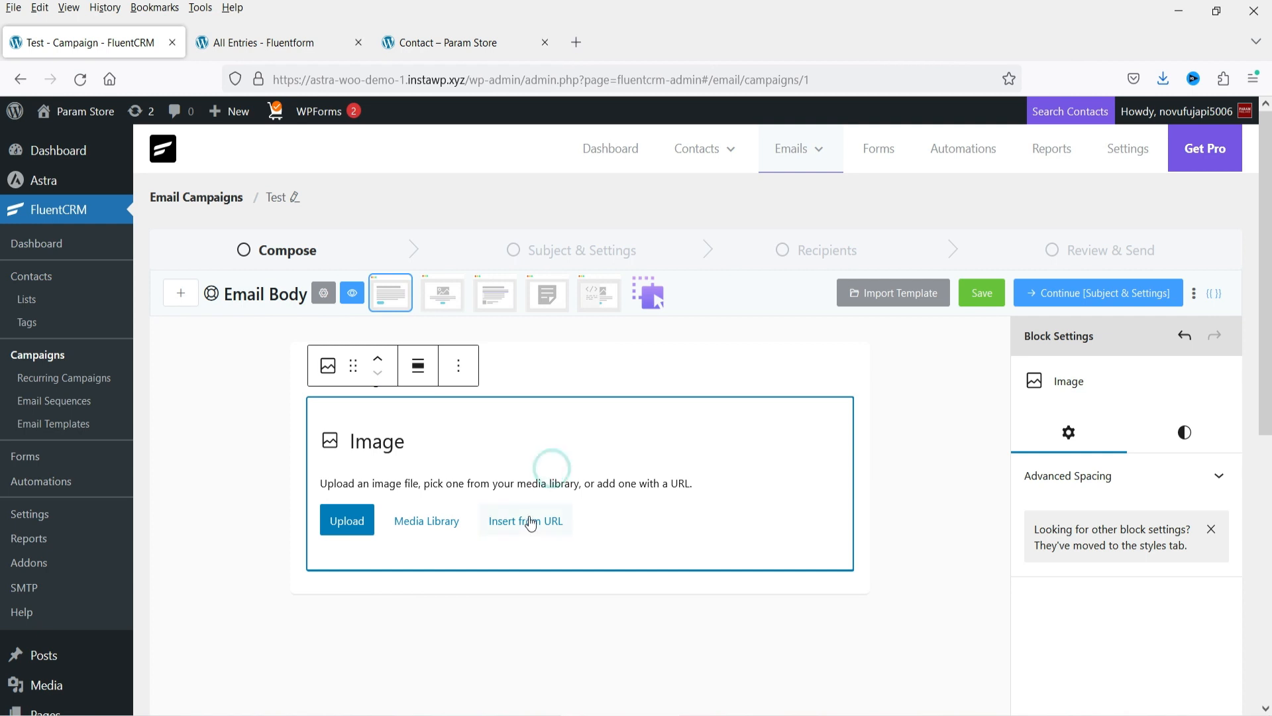
left_click(453, 523)
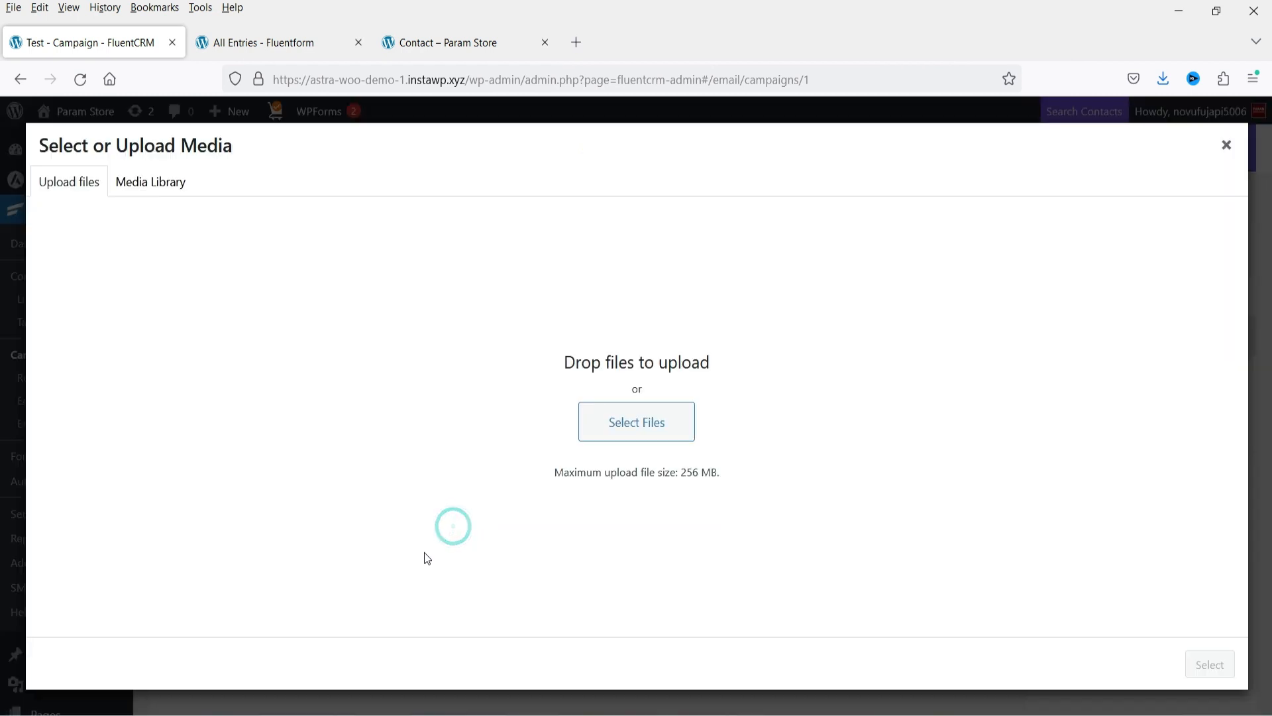
left_click(166, 191)
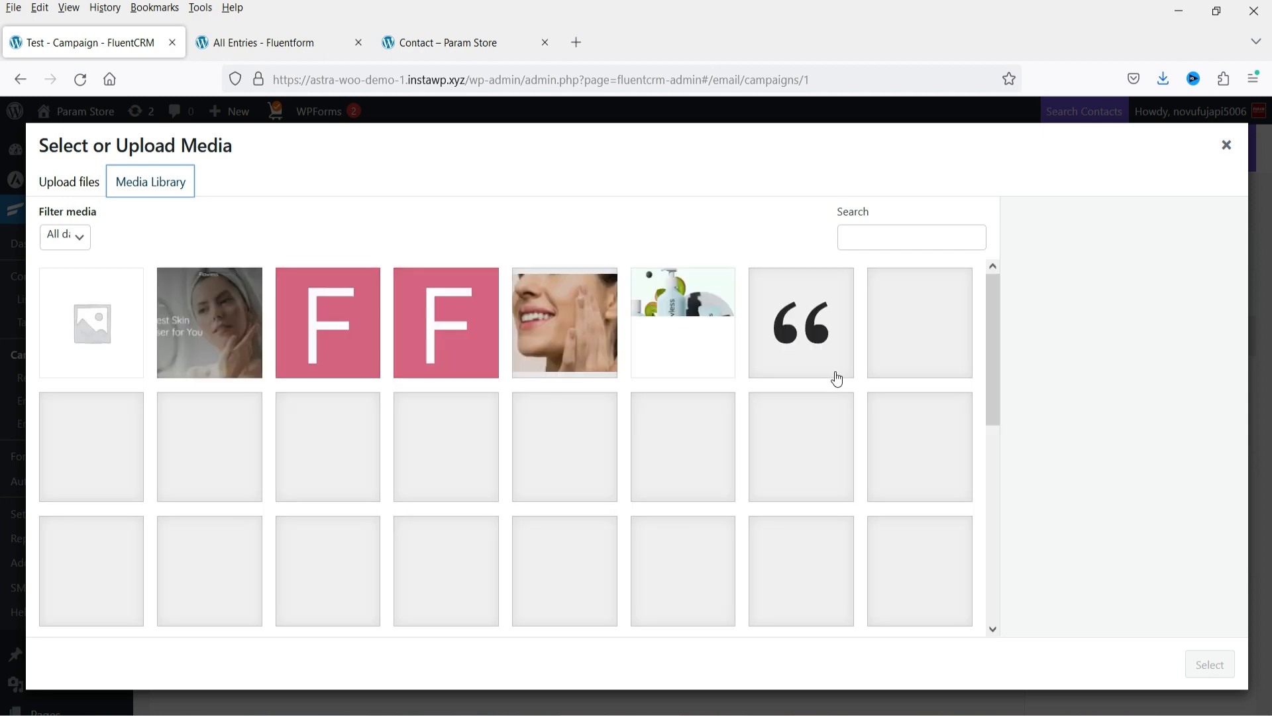
left_click(689, 329)
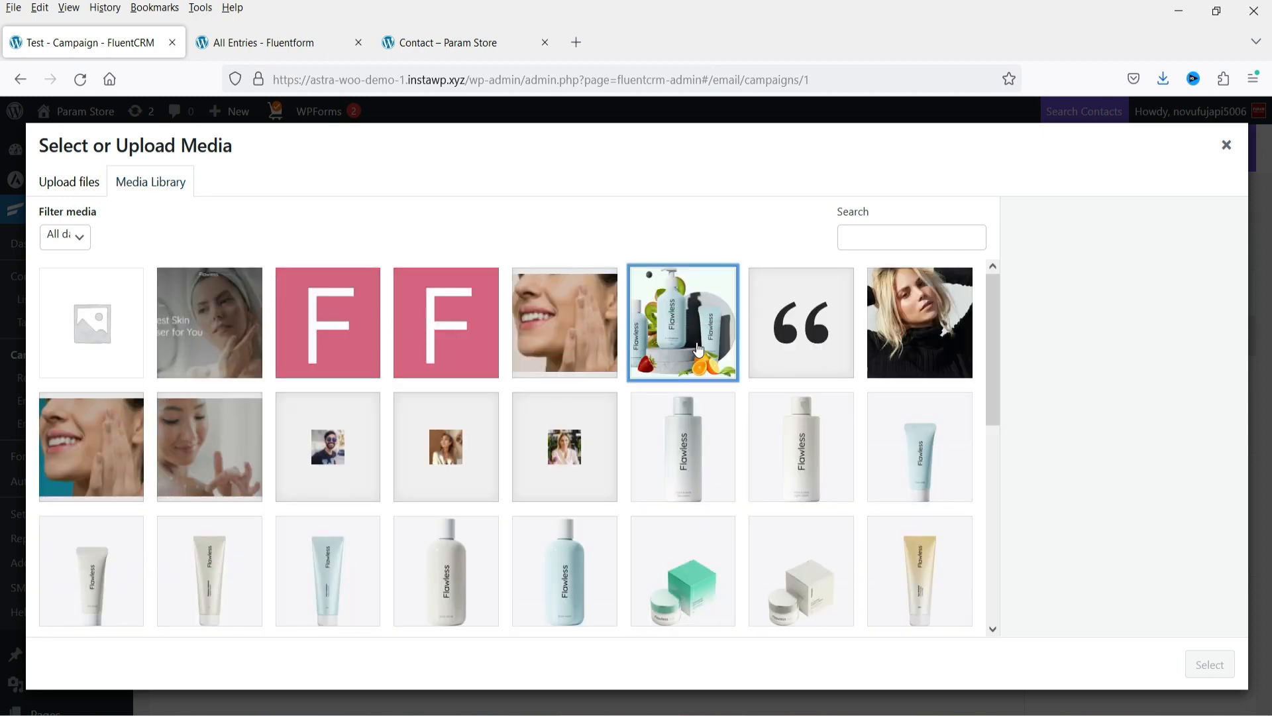
left_click(1210, 665)
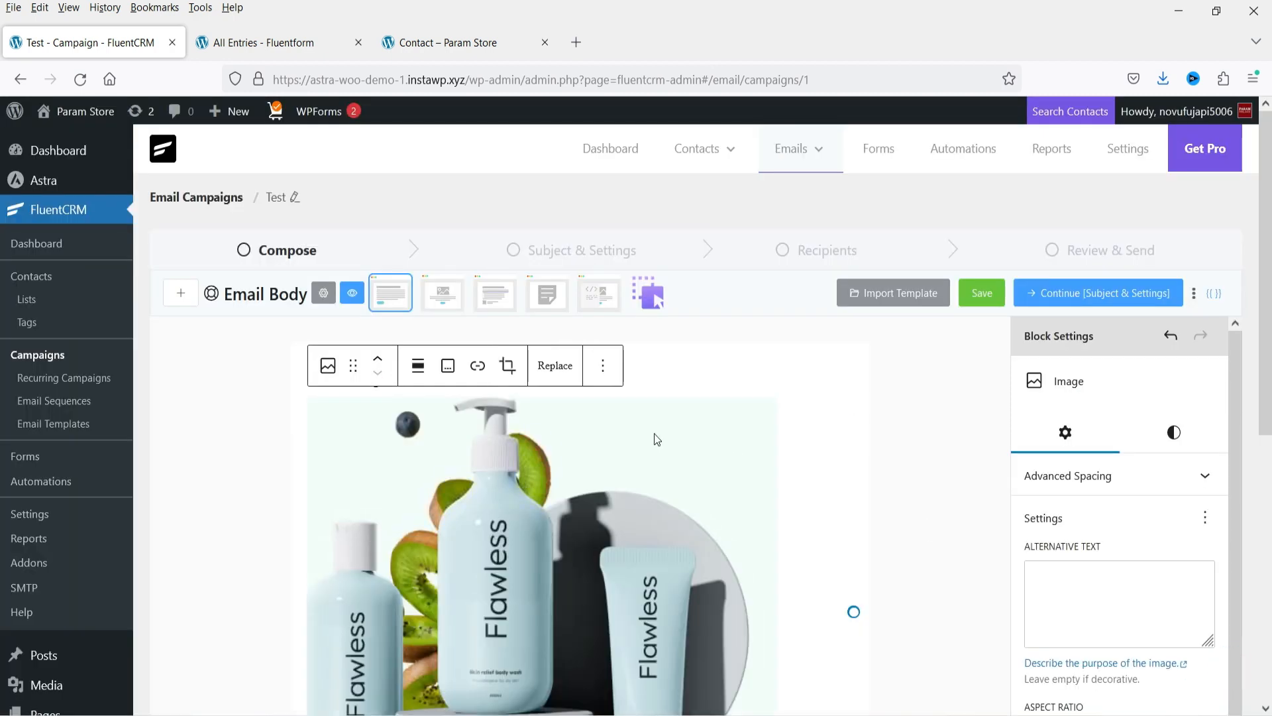
- Replace the "Start Writing Here" text with the greeting "Dear {{contact.full_name}}," using the contact Full Name smartcode
left_click(665, 367)
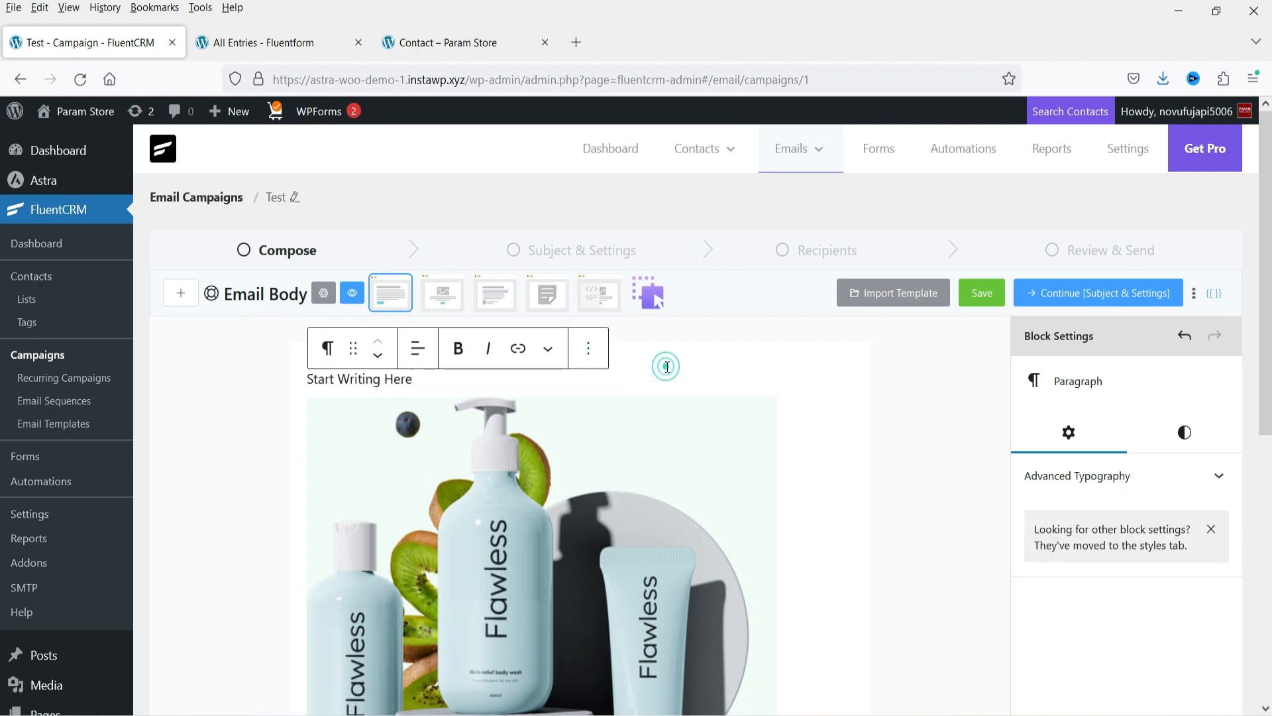
triple_click(359, 378)
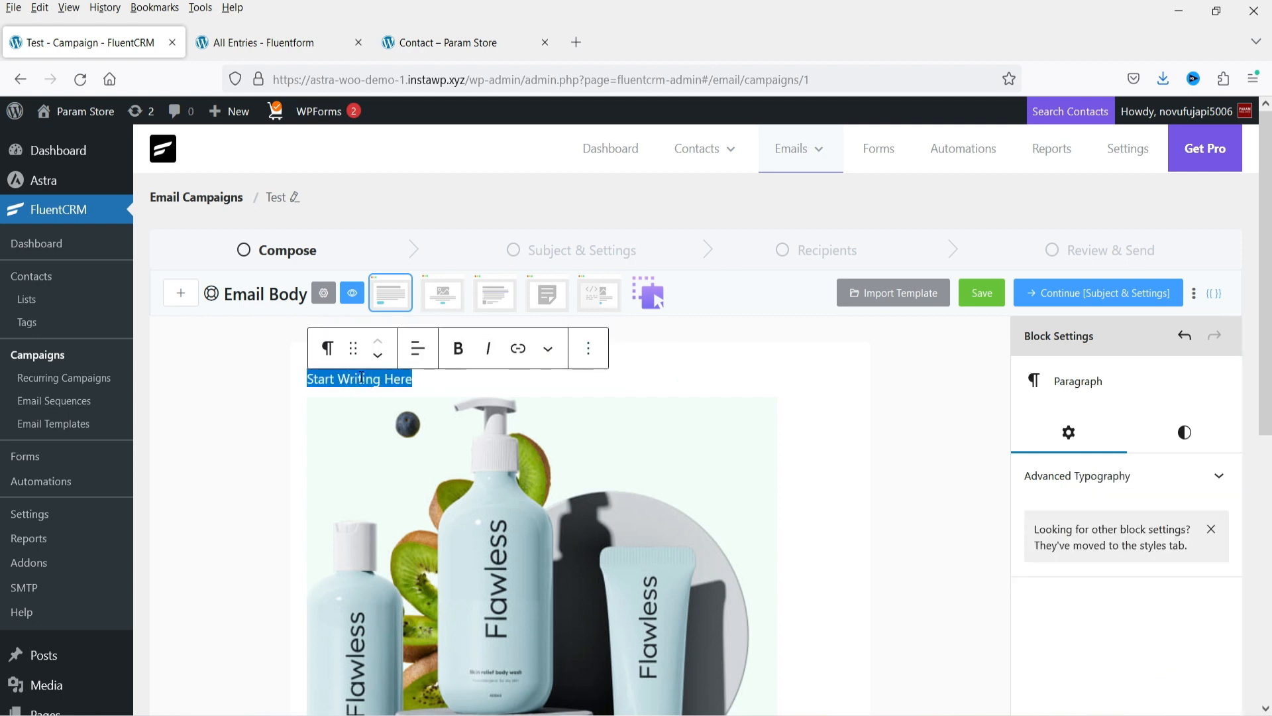
type("Dear")
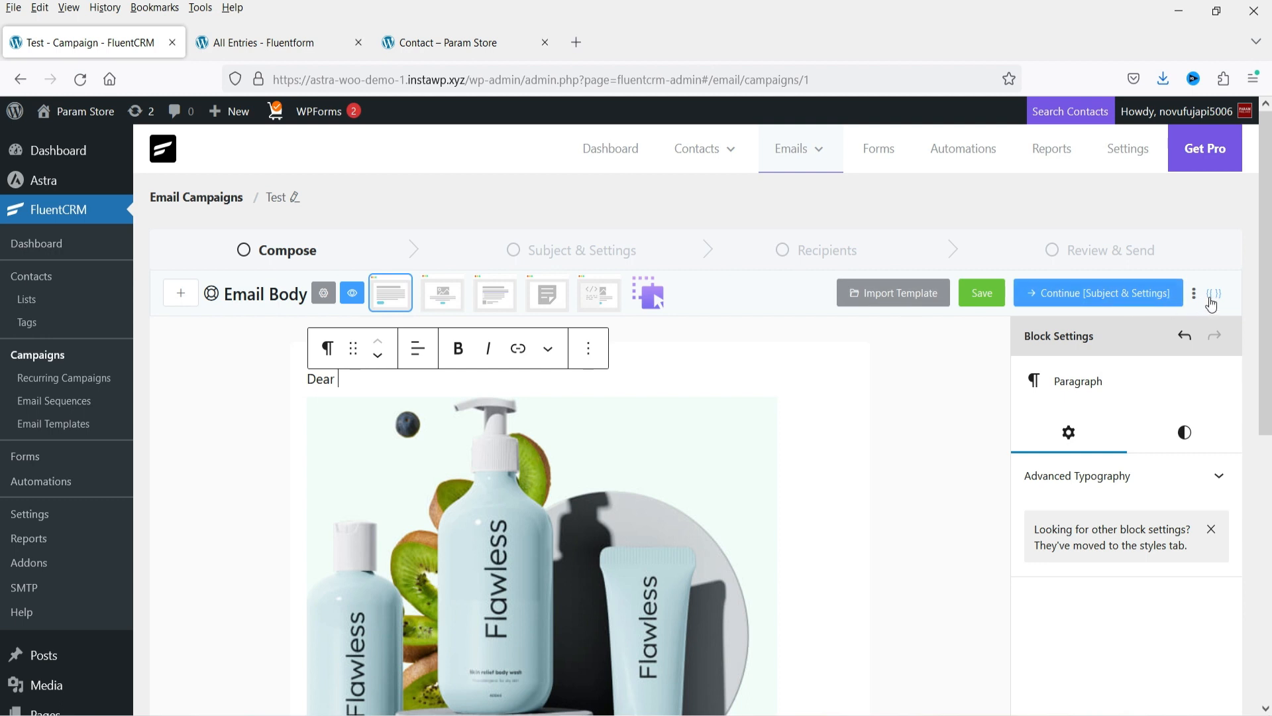
left_click(1214, 293)
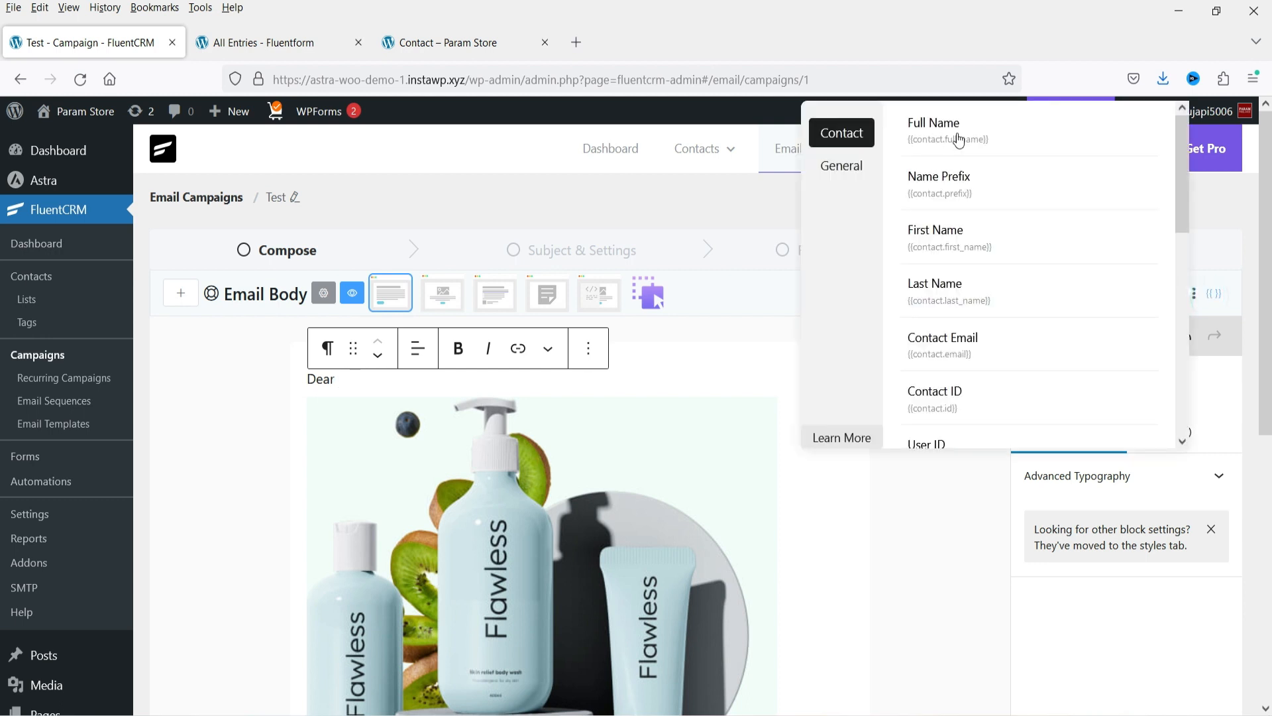
left_click(959, 139)
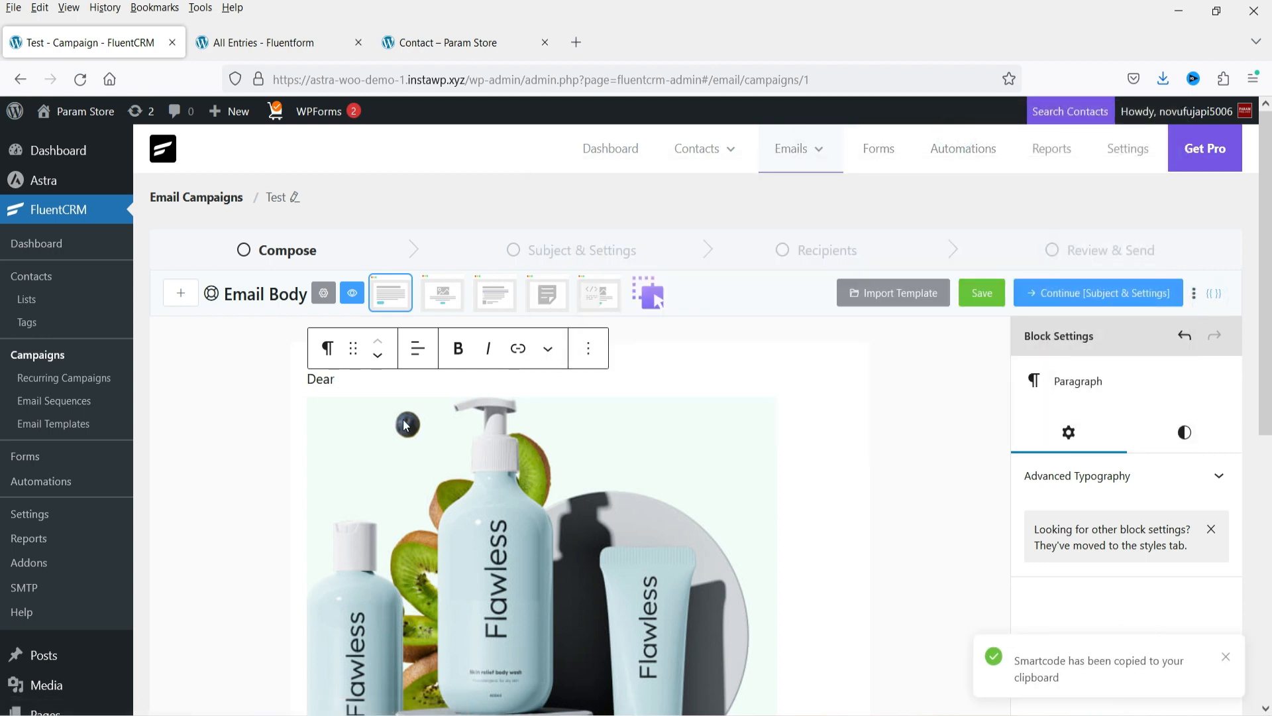
left_click(339, 379)
type("{{contact.full_name}}")
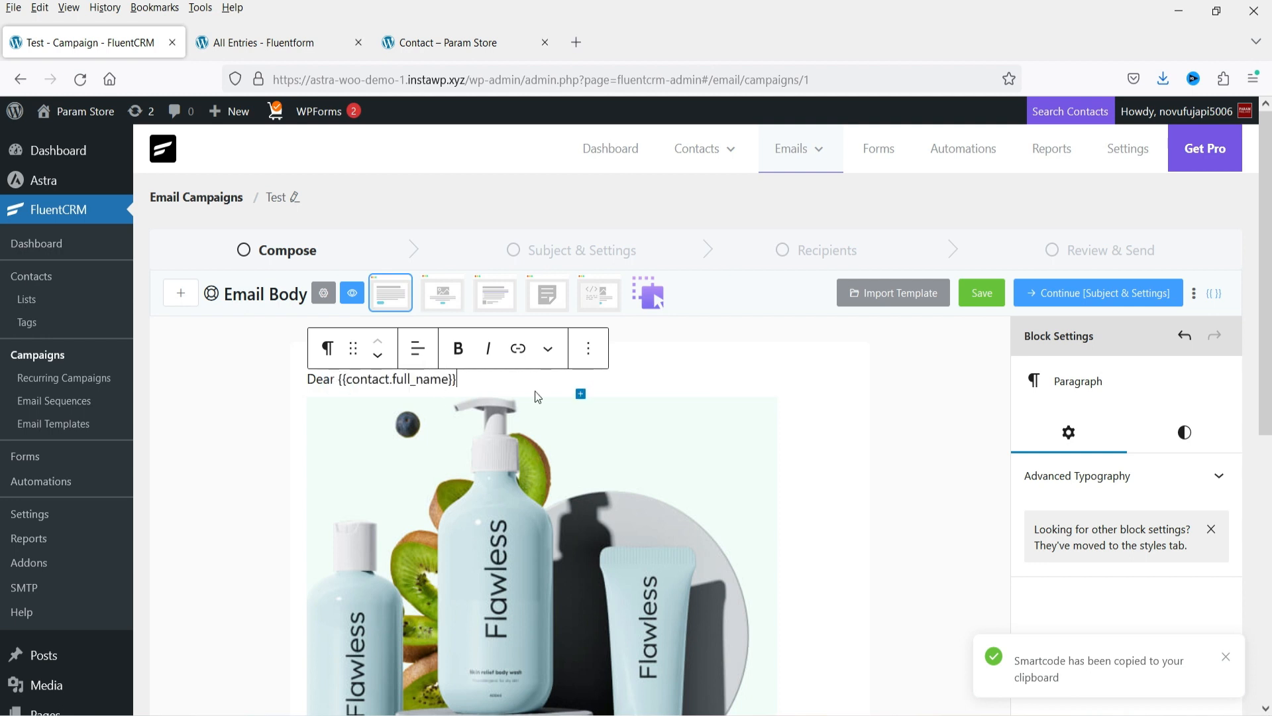
type(",")
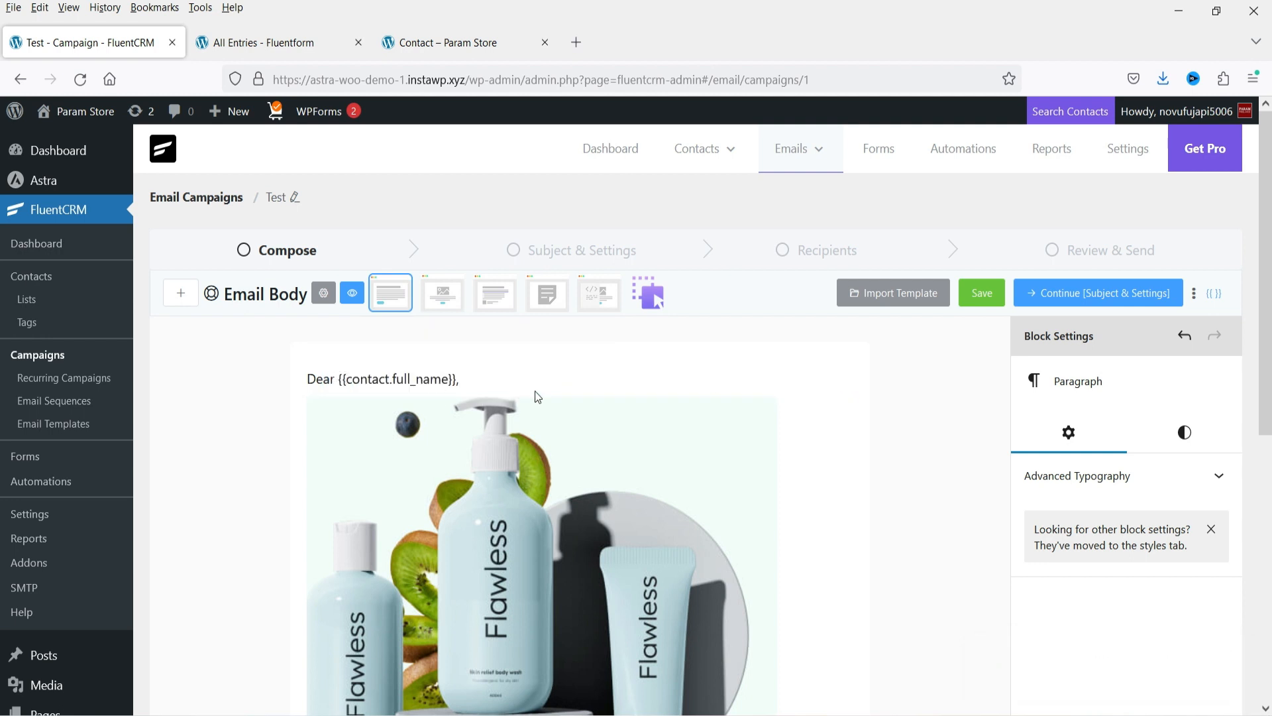
- Add a paragraph below the greeting reading "Below is the new product we launched this month."
key("Return")
type("Below is the ")
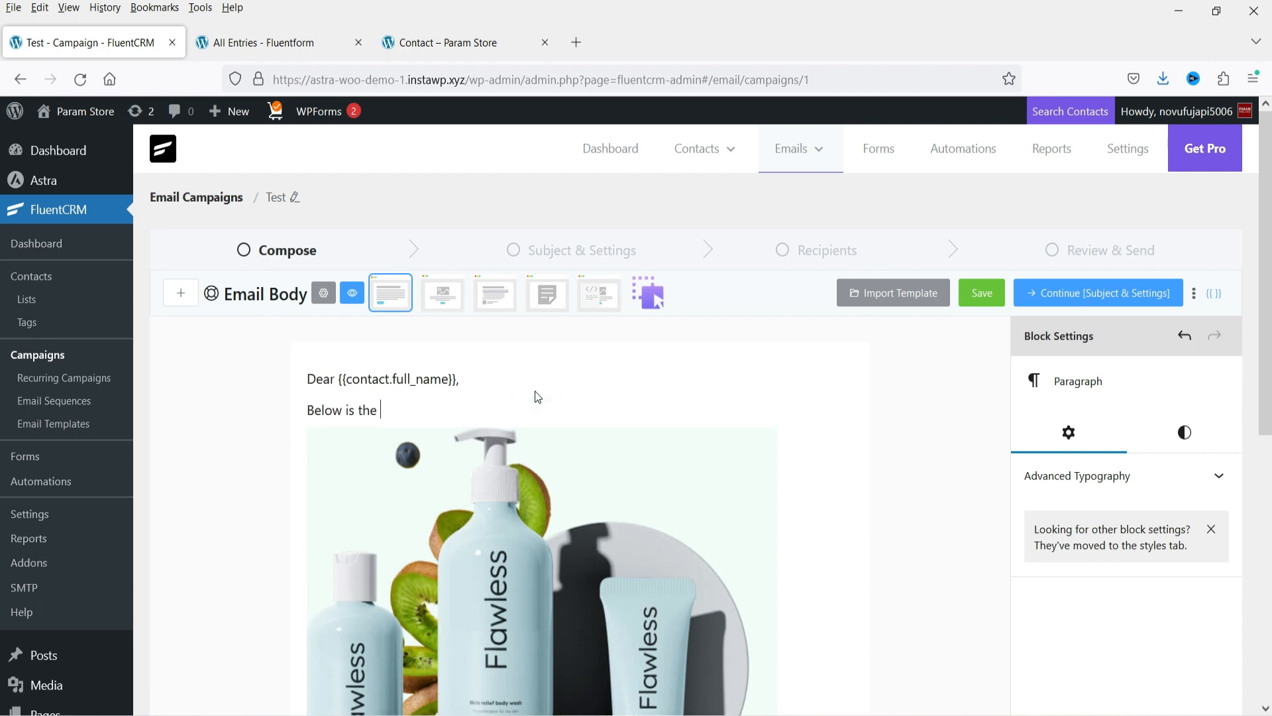
type("new product we launched this month.")
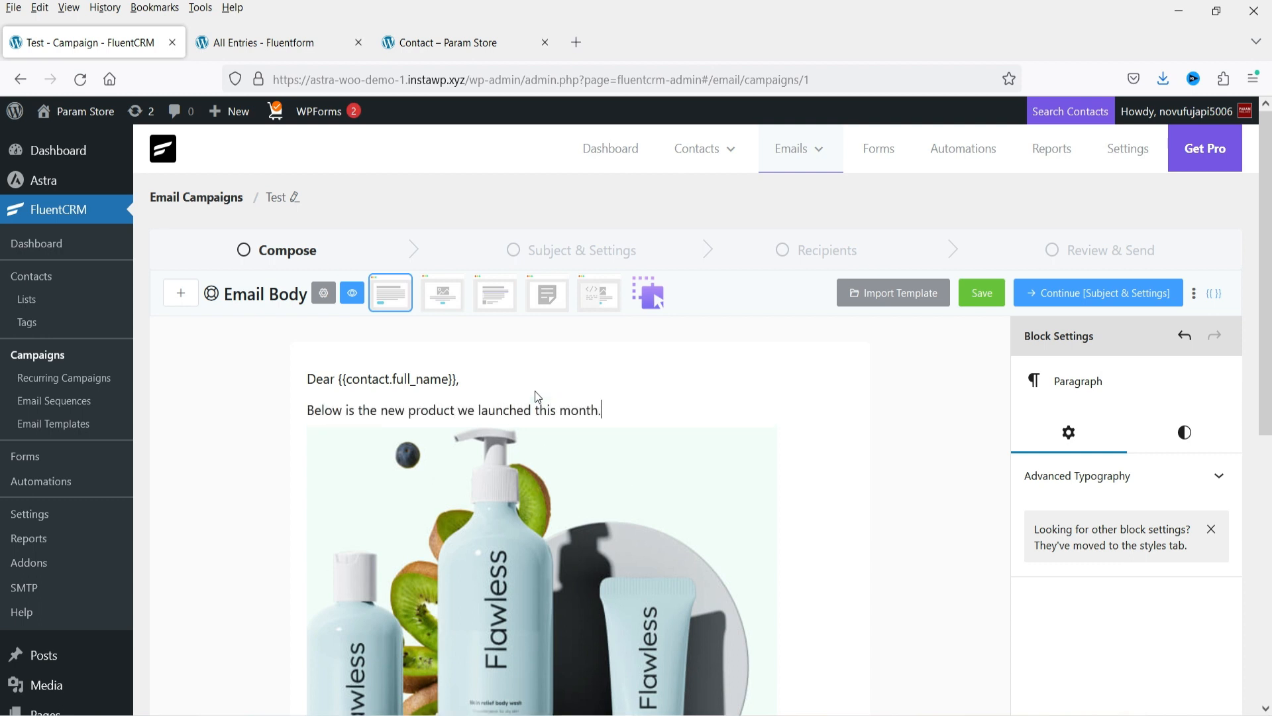
- Insert a Product Block below the image in the email body
scroll(533, 397, "down", 3)
left_click(535, 404)
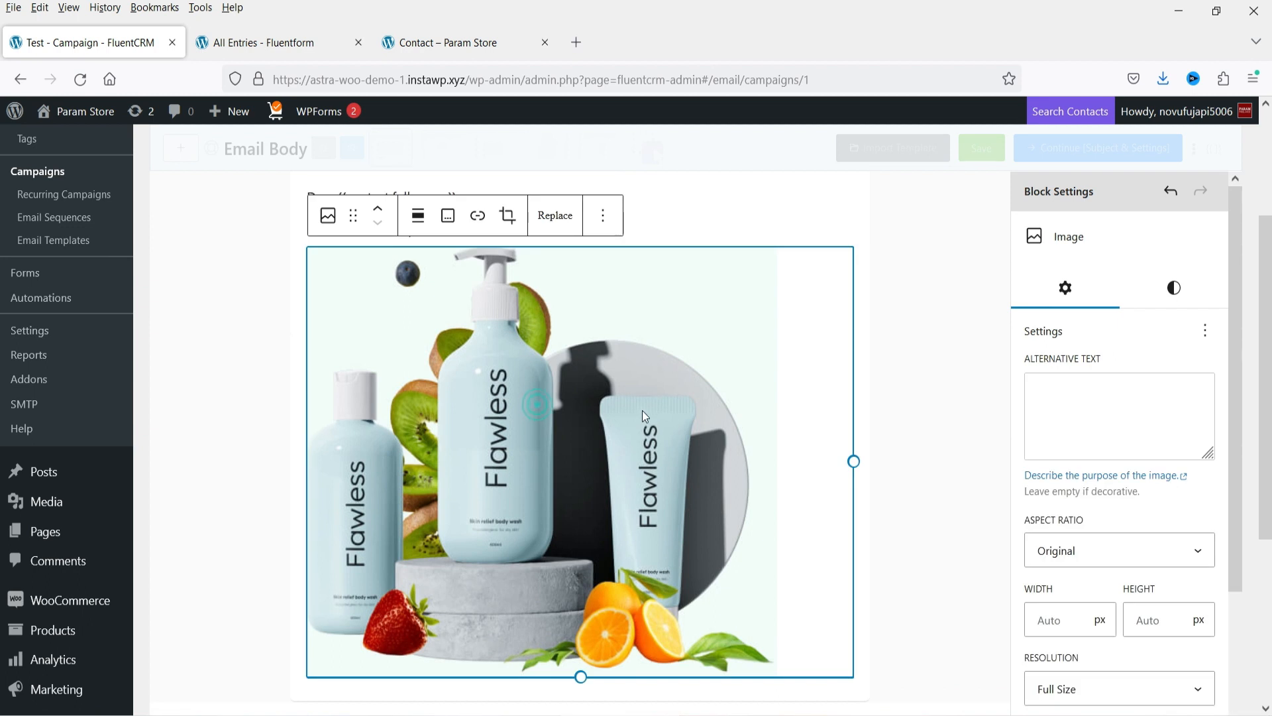
scroll(597, 414, "down", 4)
scroll(259, 272, "up", 10)
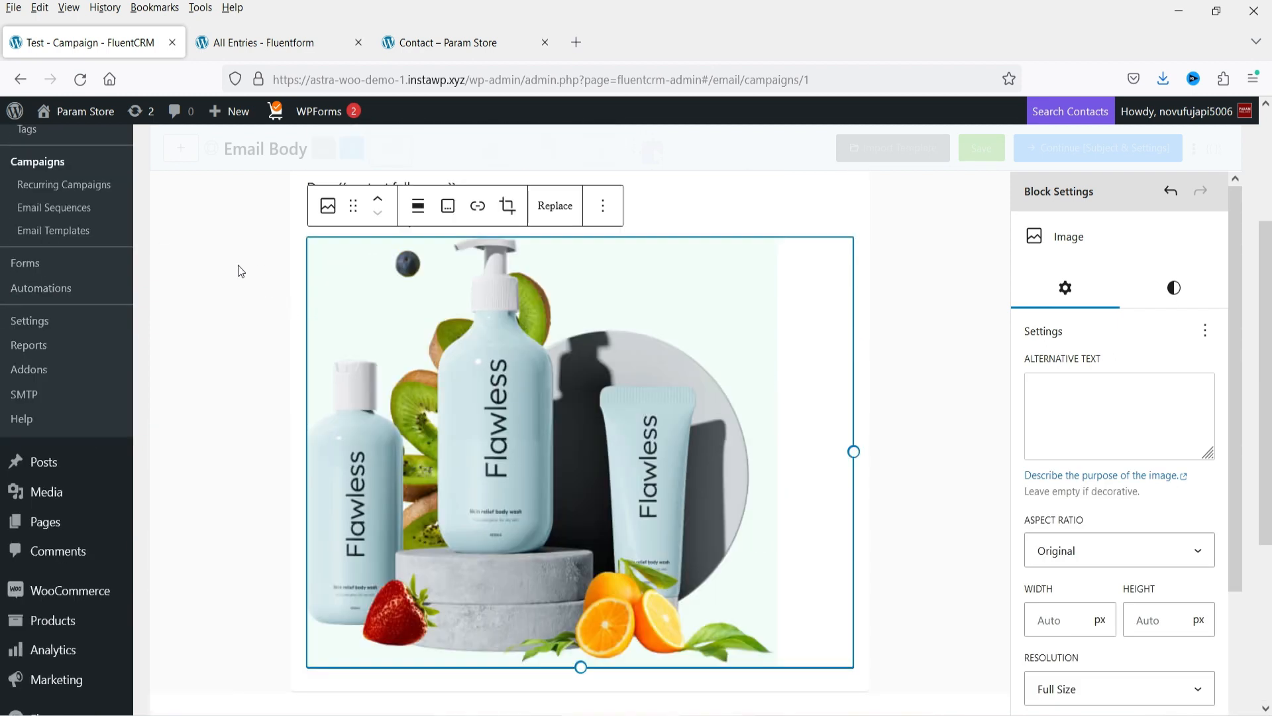
left_click(185, 292)
scroll(261, 448, "down", 6)
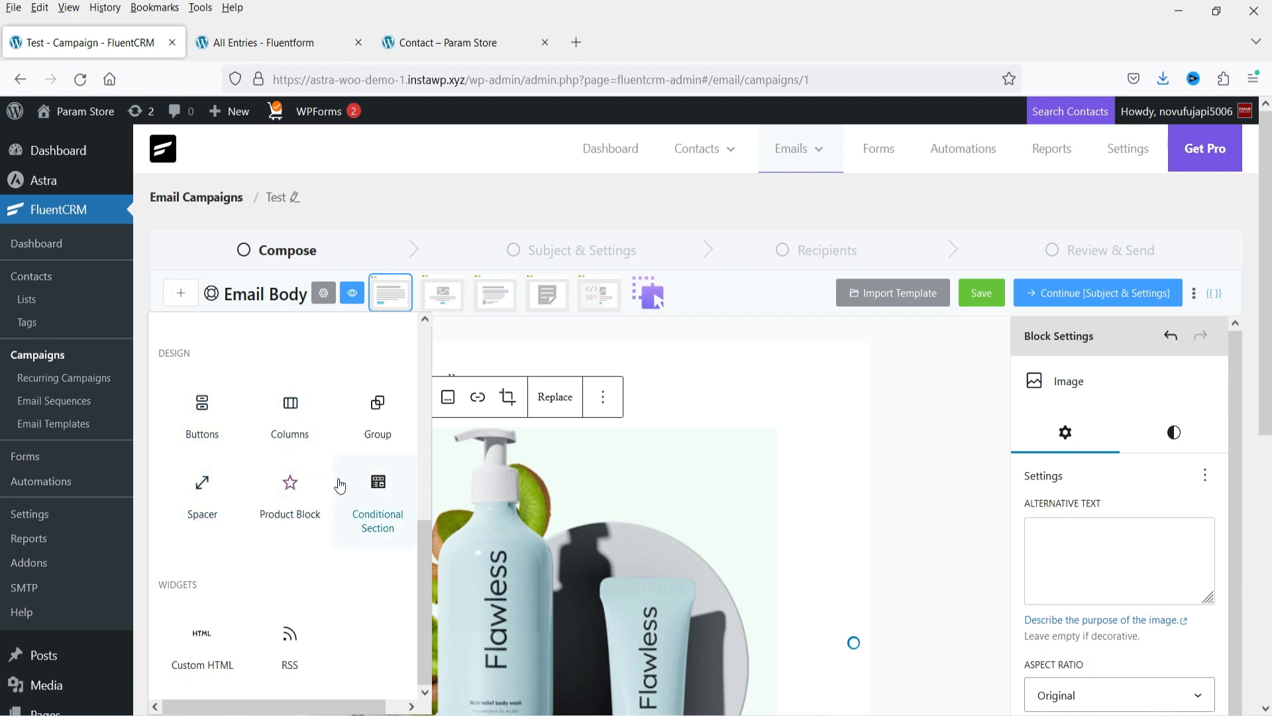
scroll(291, 441, "up", 5)
scroll(289, 441, "down", 5)
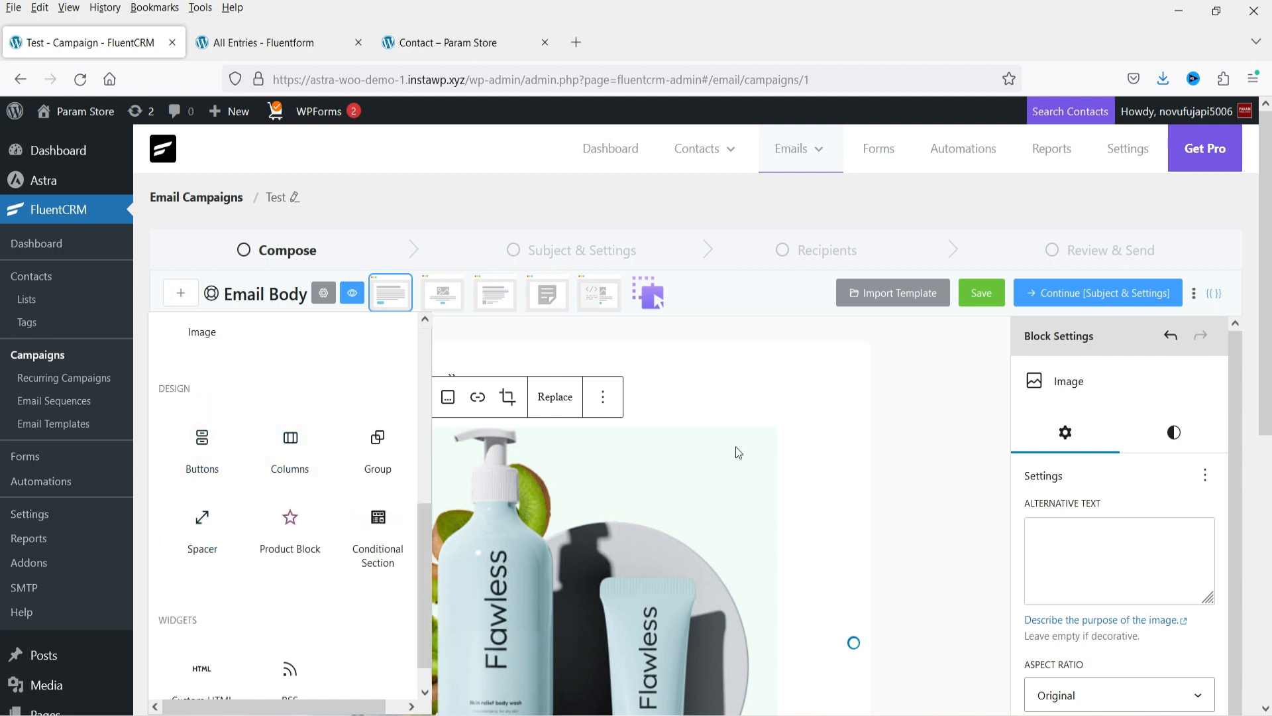
scroll(735, 451, "down", 4)
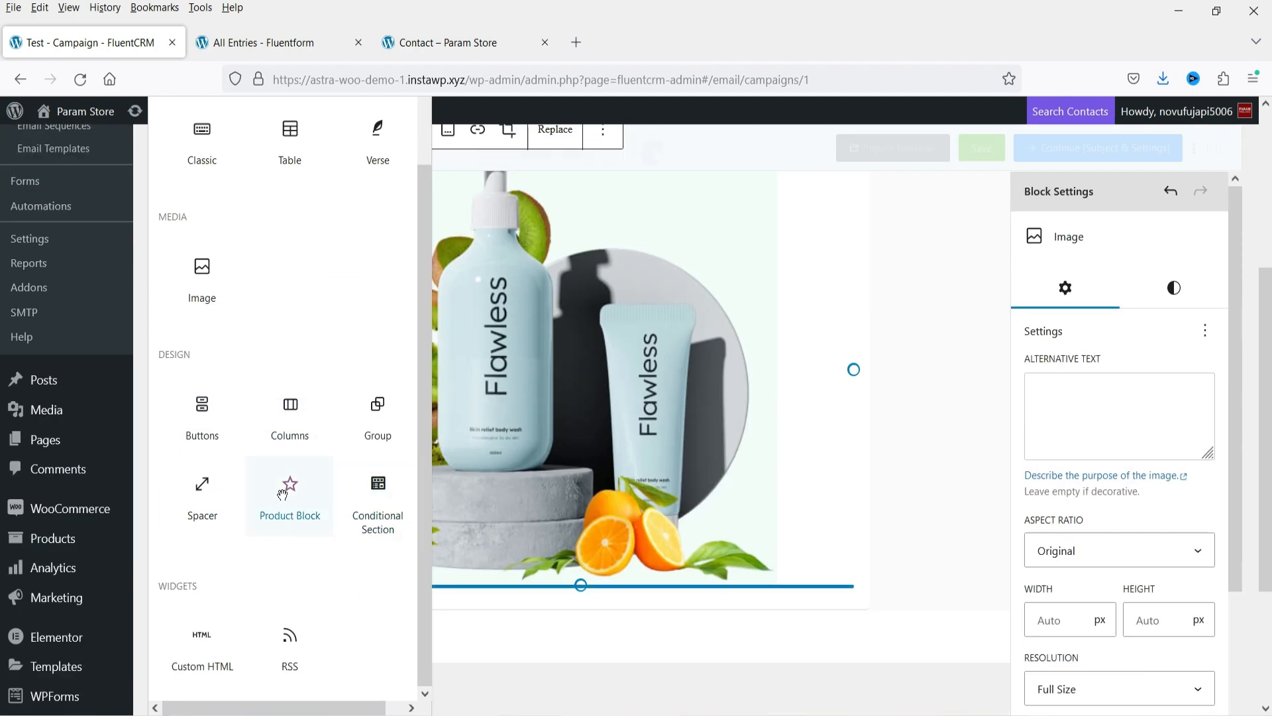
left_click_drag(283, 497, 593, 603)
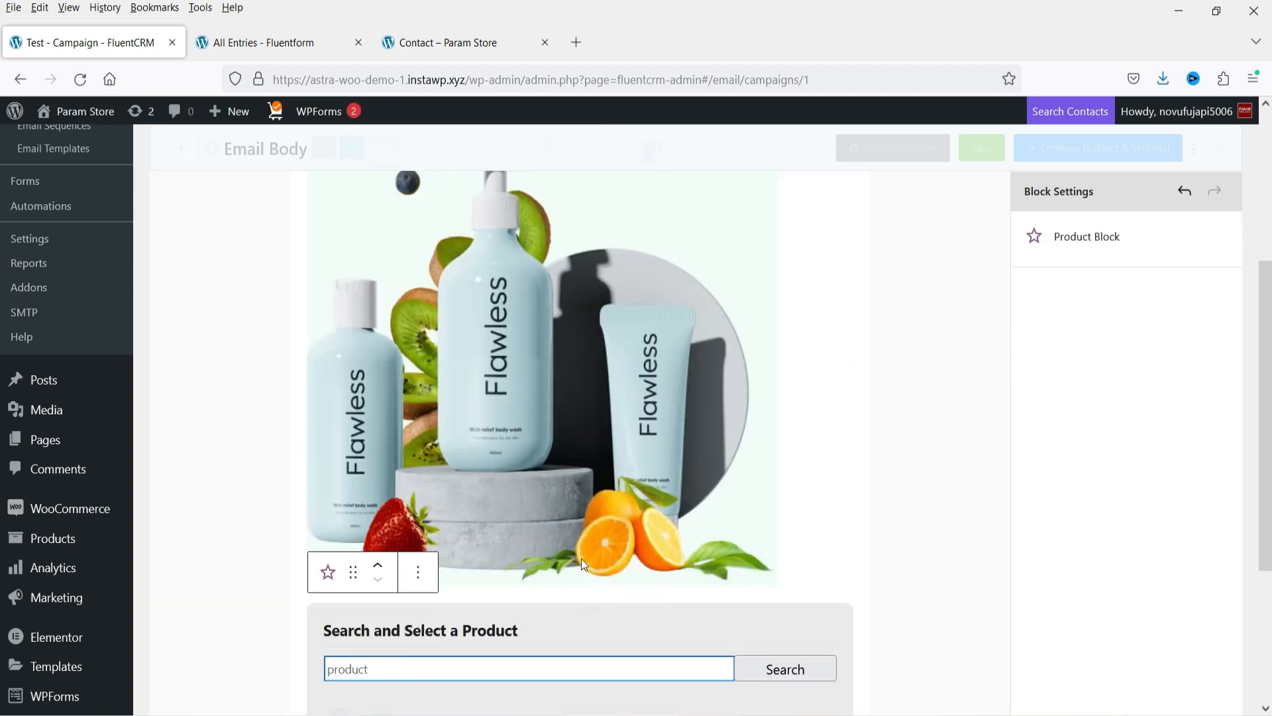
- Choose Hybrid Cleansing Balm as the product shown in the Product Block
left_click(390, 481)
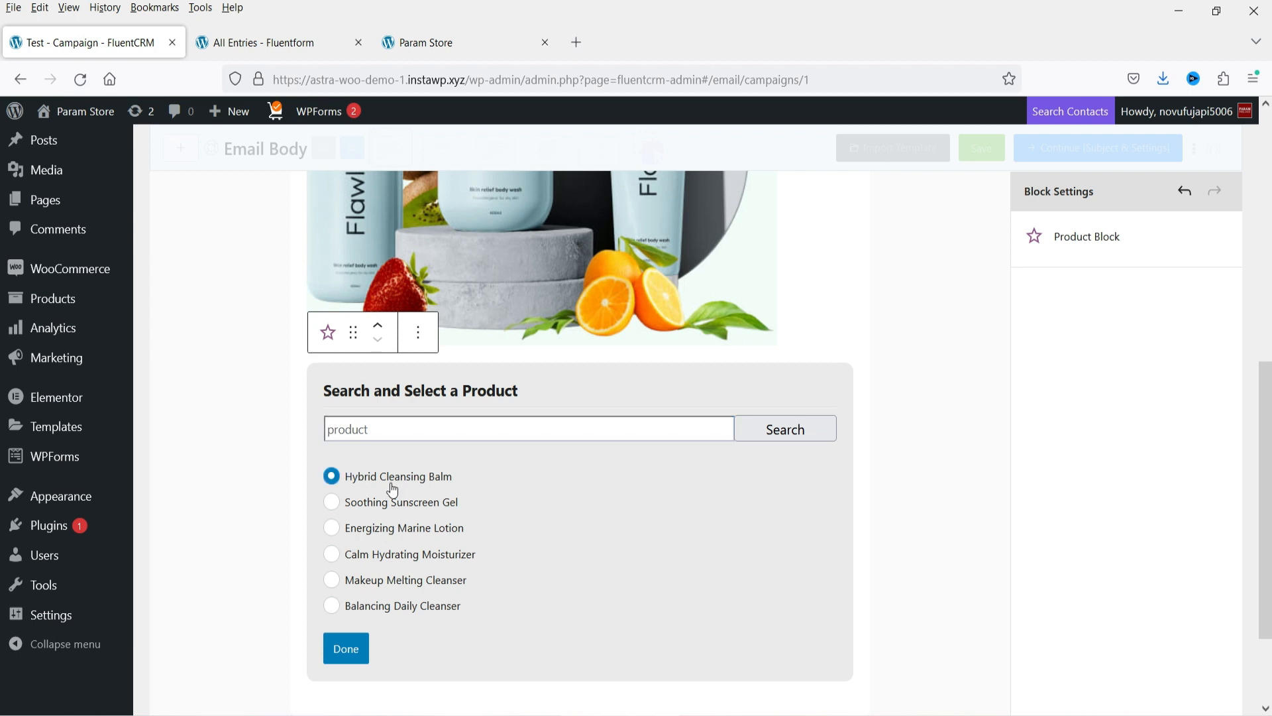
left_click(344, 648)
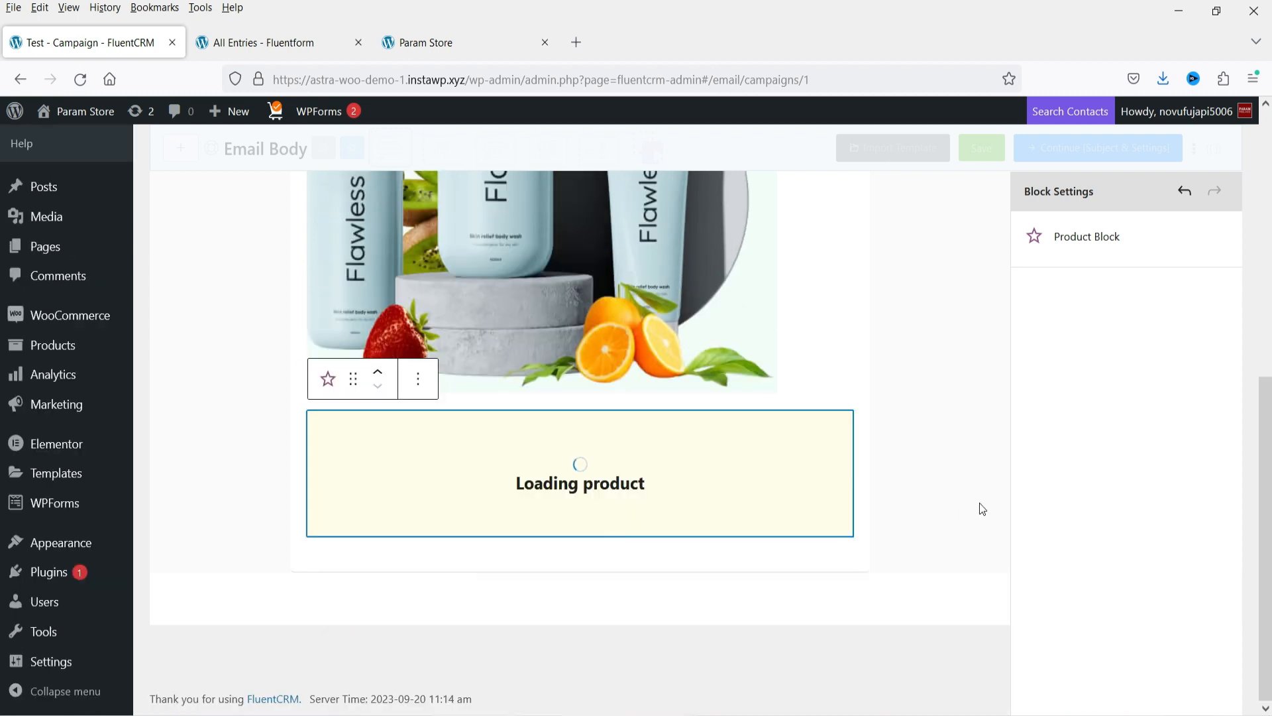
scroll(545, 428, "down", 3)
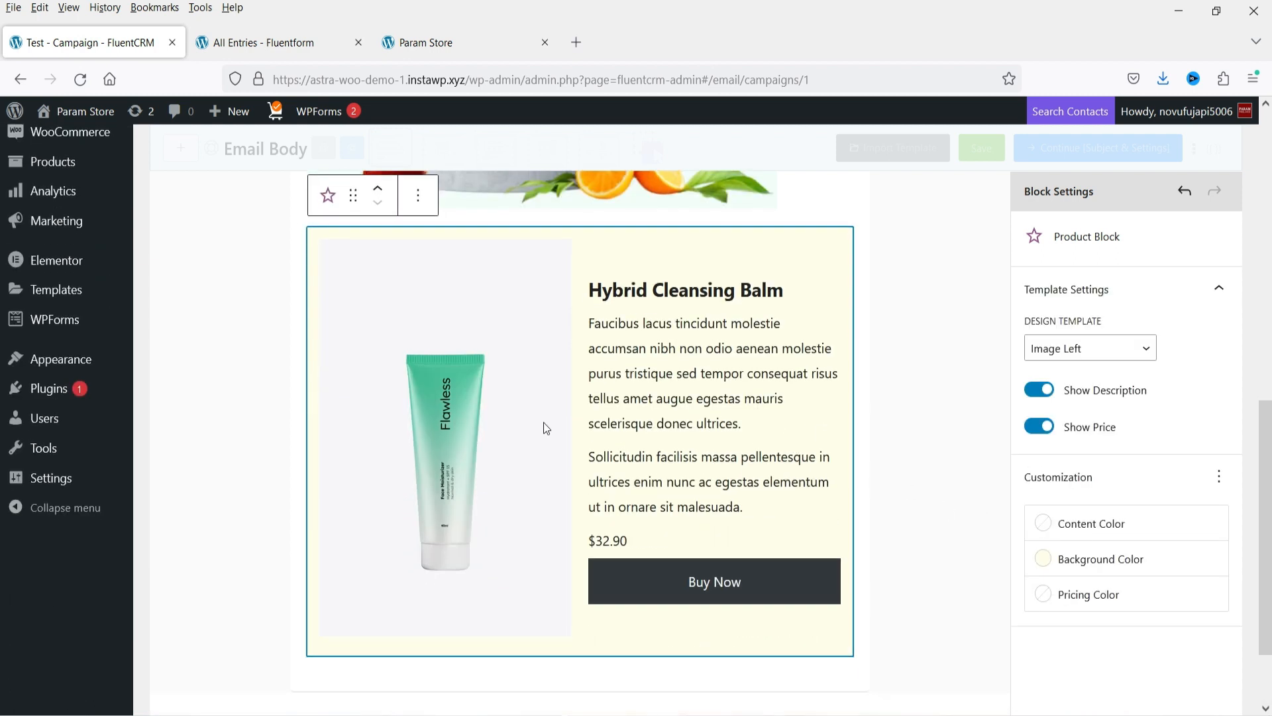
scroll(550, 398, "down", 2)
- Save the email body and continue to the campaign's subject and settings
scroll(666, 490, "up", 10)
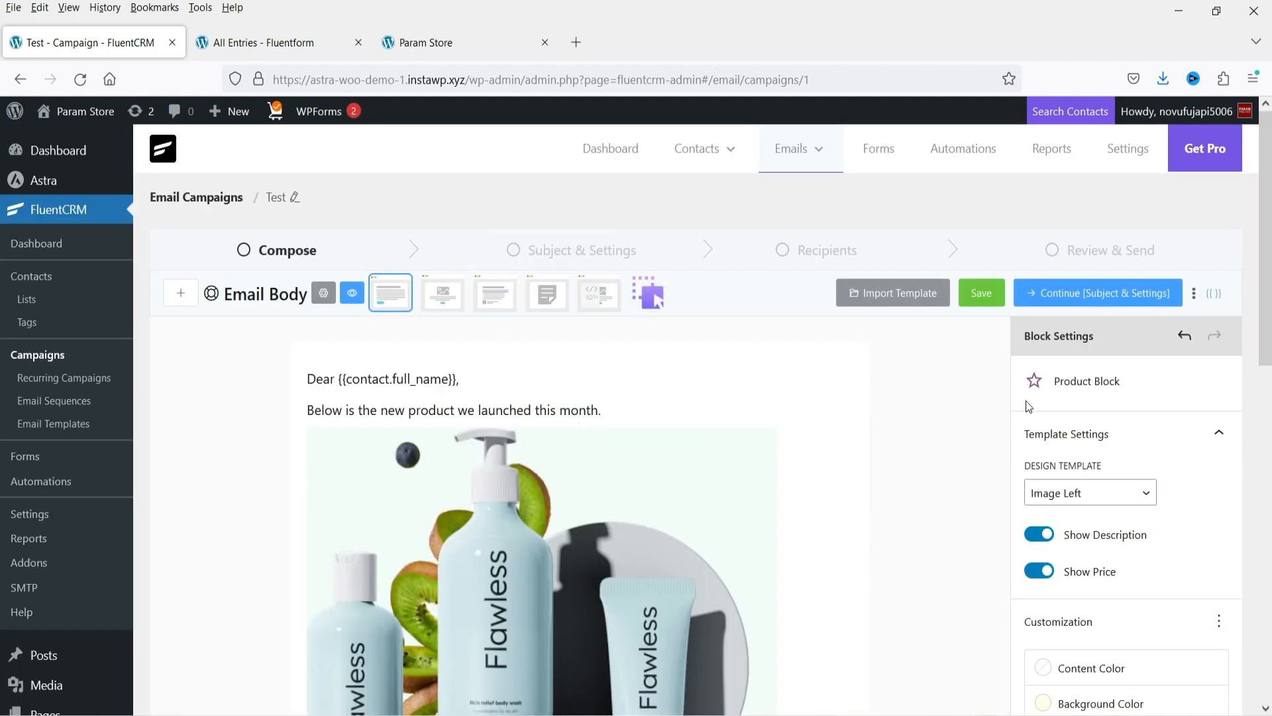
left_click(980, 295)
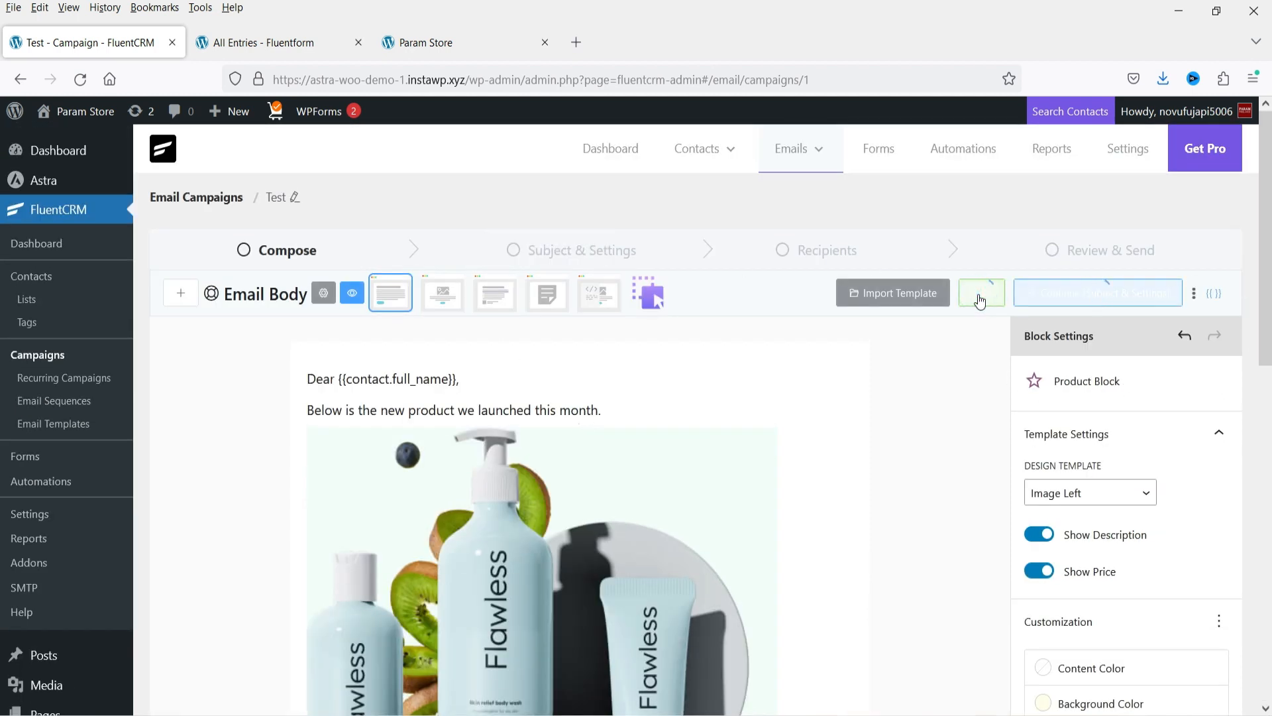
left_click(1087, 293)
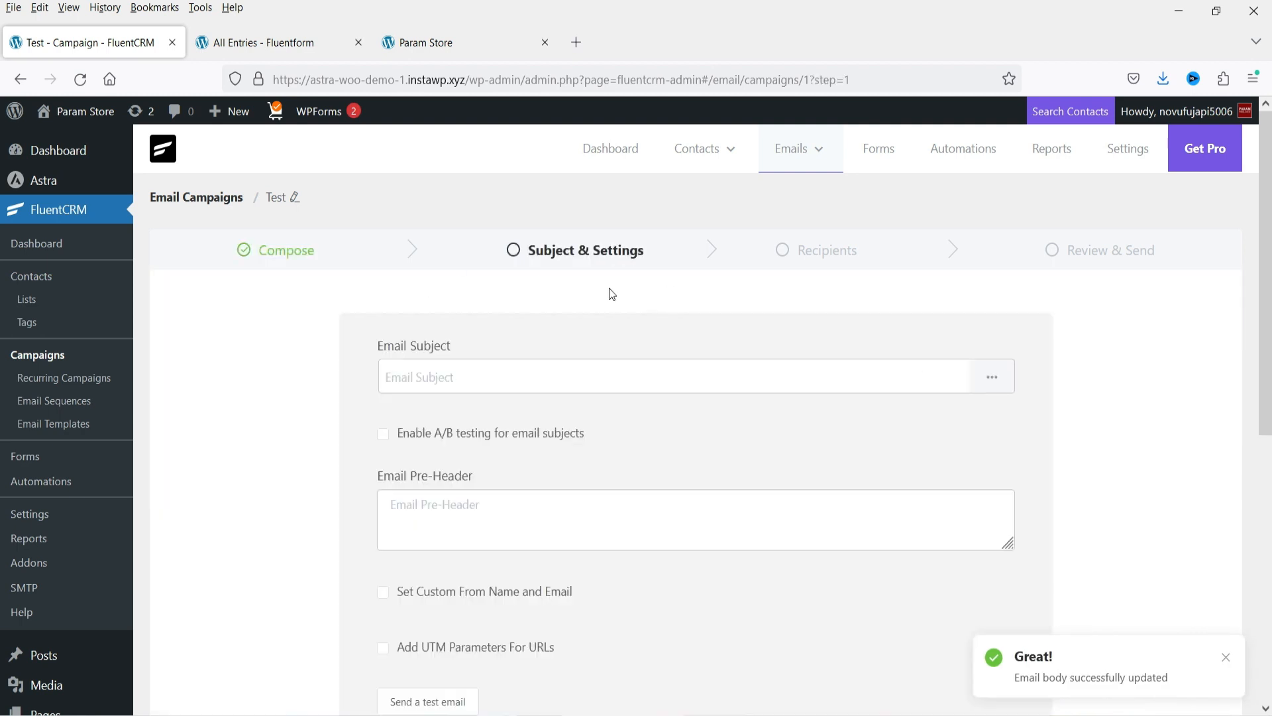
- Set the email subject to "New product launch" and continue to the recipients stage
left_click(463, 376)
type("New pro")
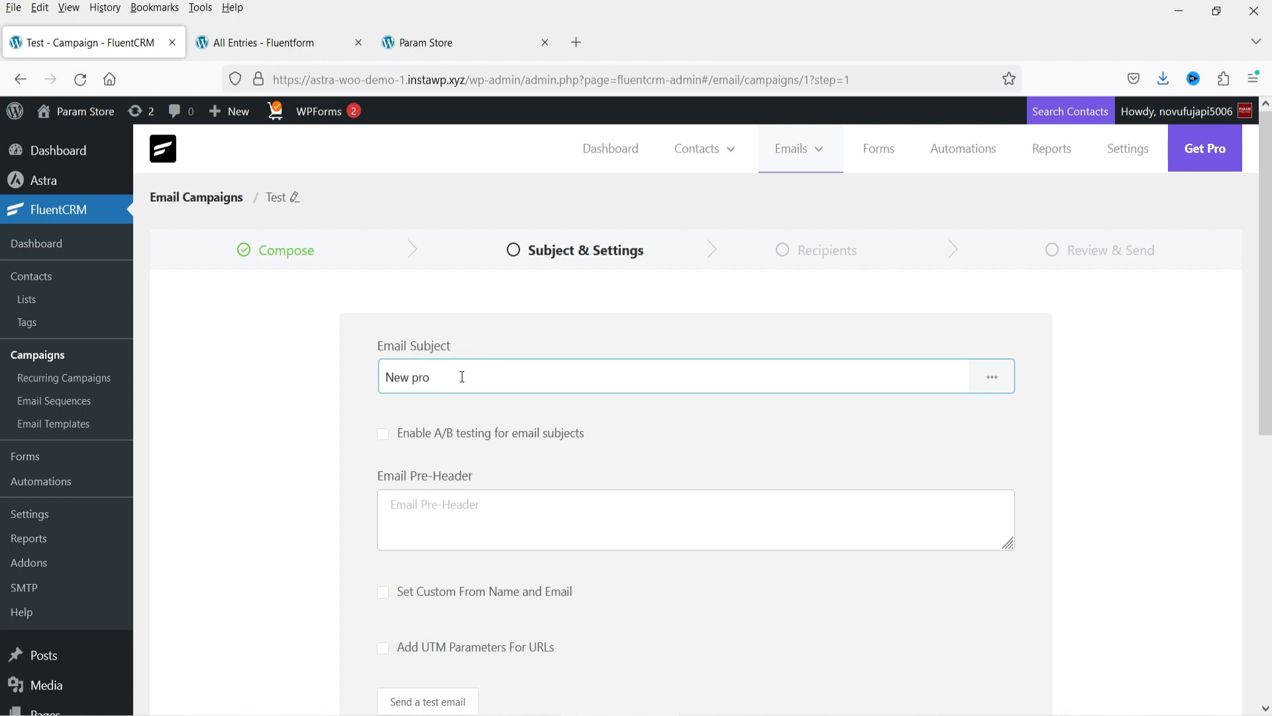
type("duct launch")
left_click(498, 525)
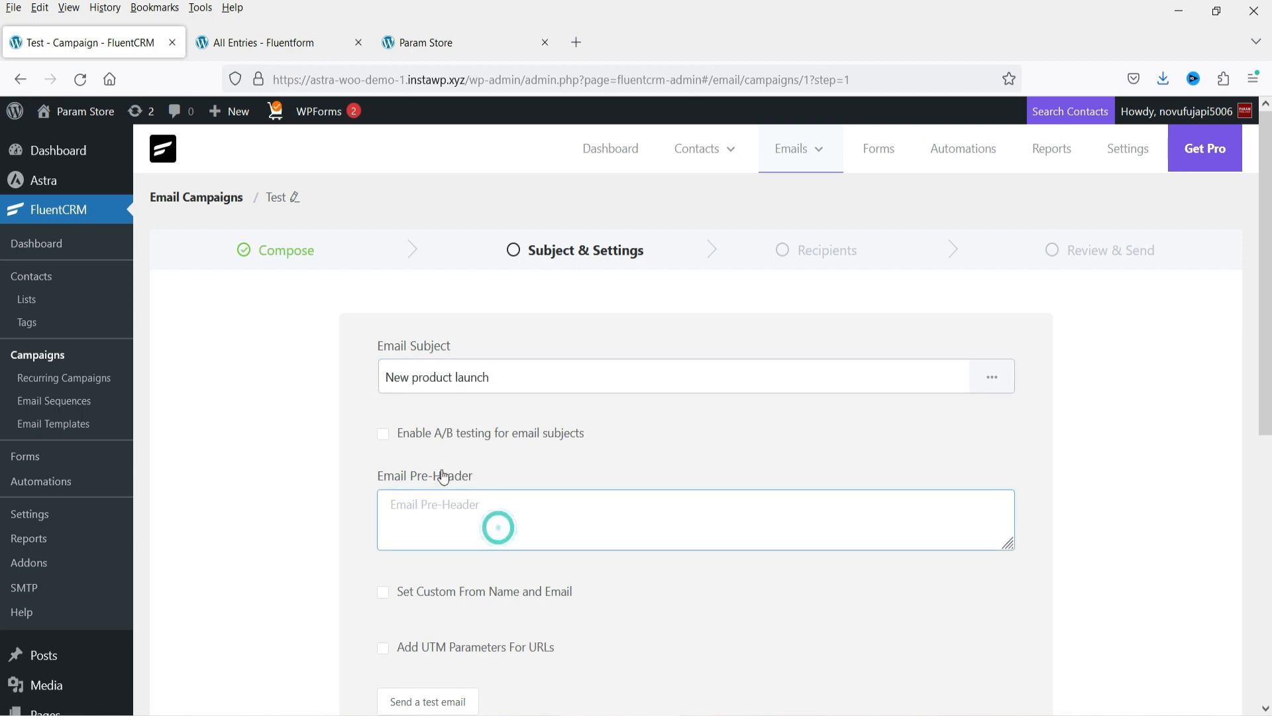
scroll(364, 332, "down", 3)
left_click(923, 627)
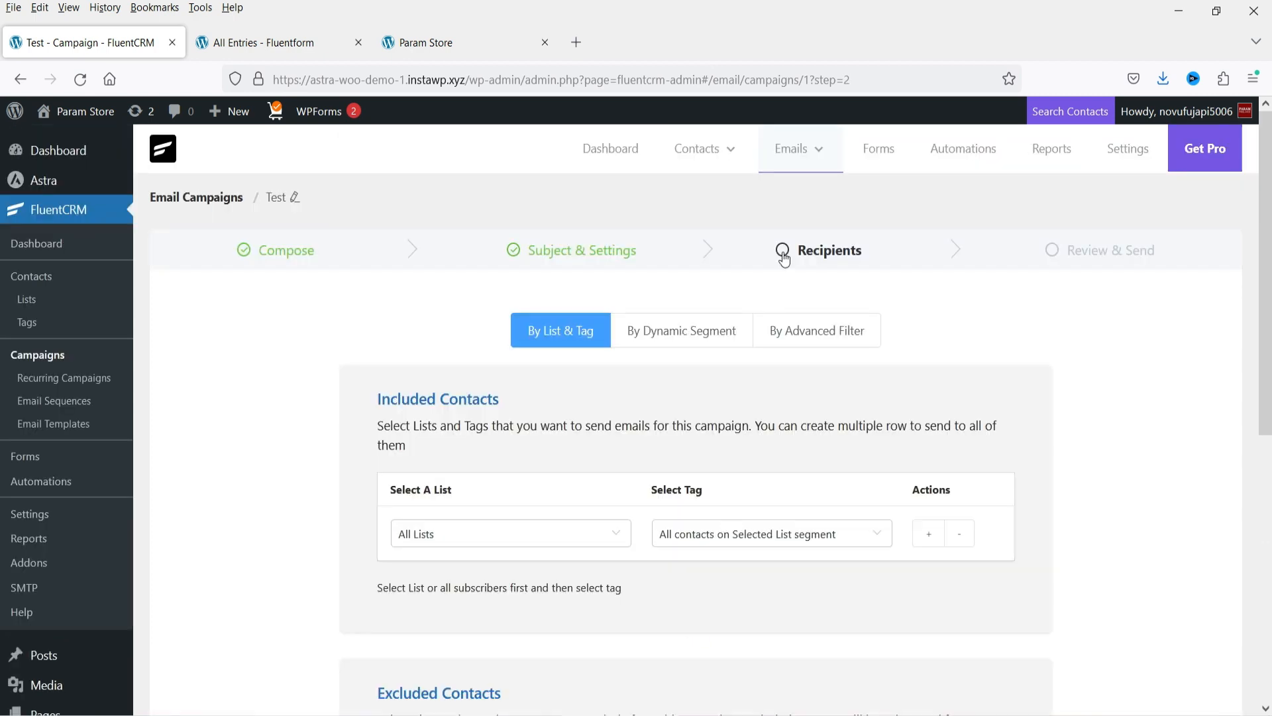
- Set the campaign's included contacts to the Contact list with the contact tag and try to continue to Review and Send
scroll(490, 484, "down", 2)
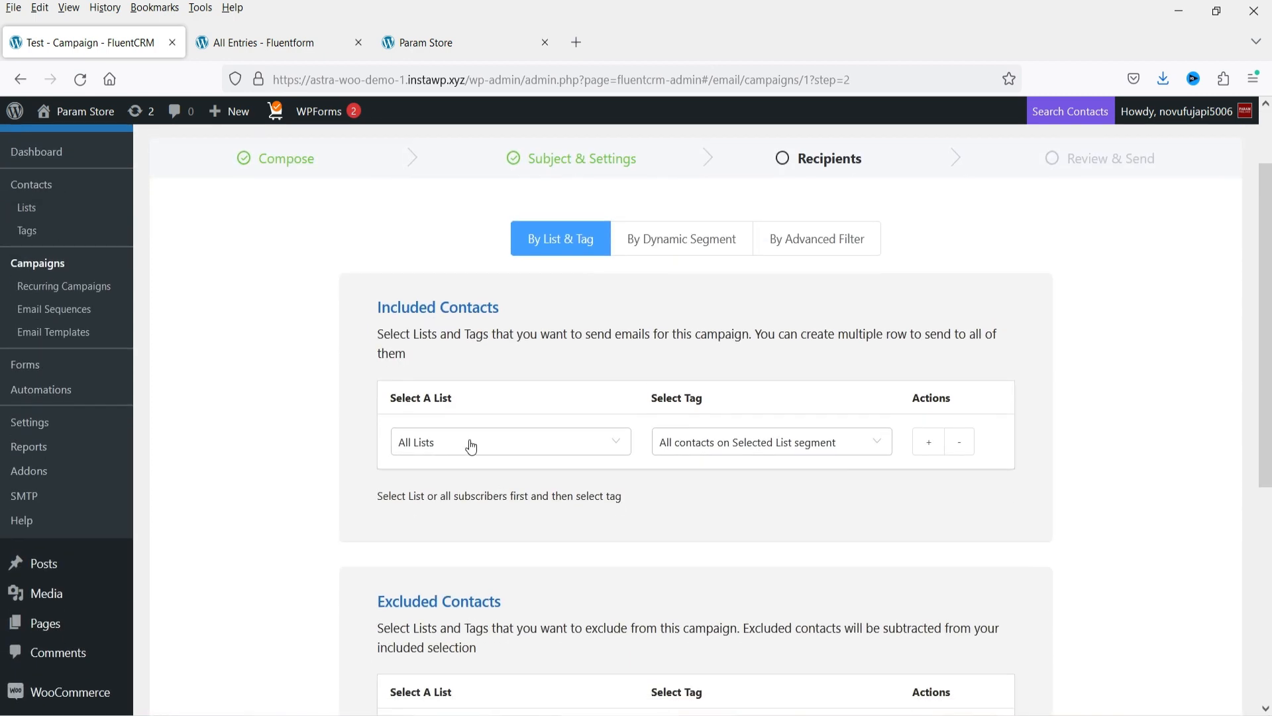
left_click(469, 443)
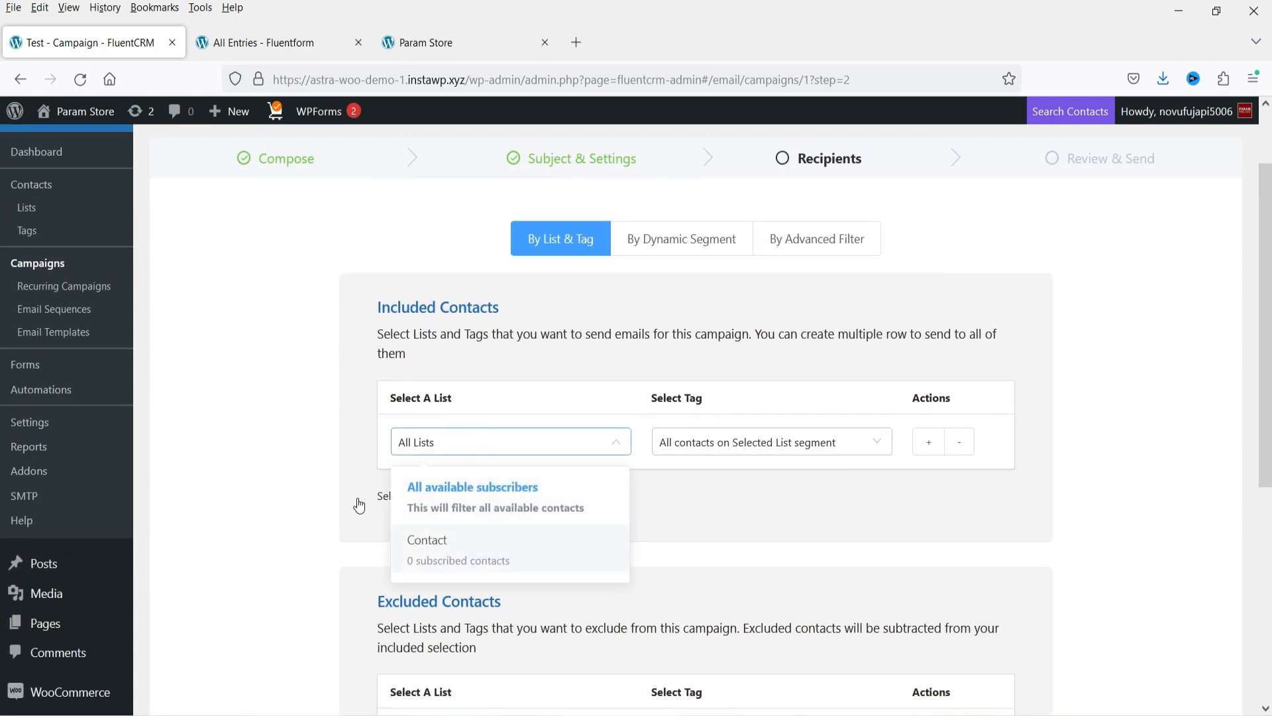
left_click(244, 452)
scroll(244, 452, "down", 2)
scroll(995, 492, "down", 3)
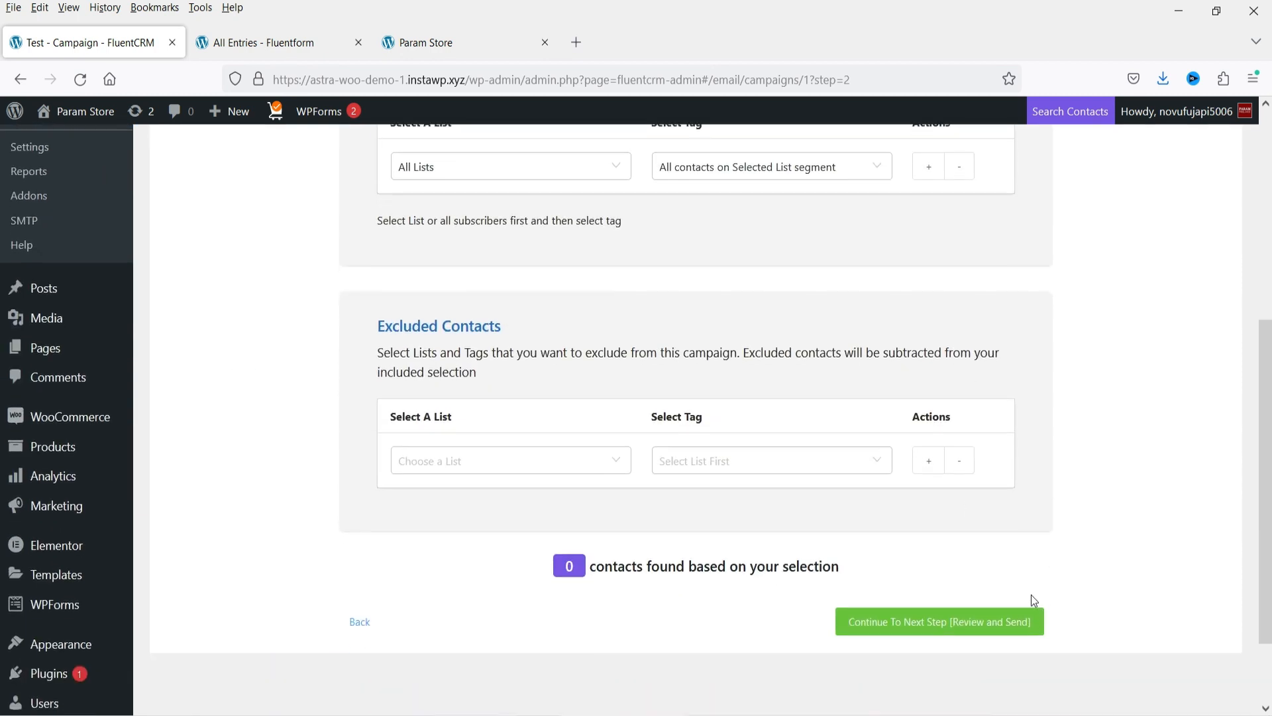
left_click(952, 622)
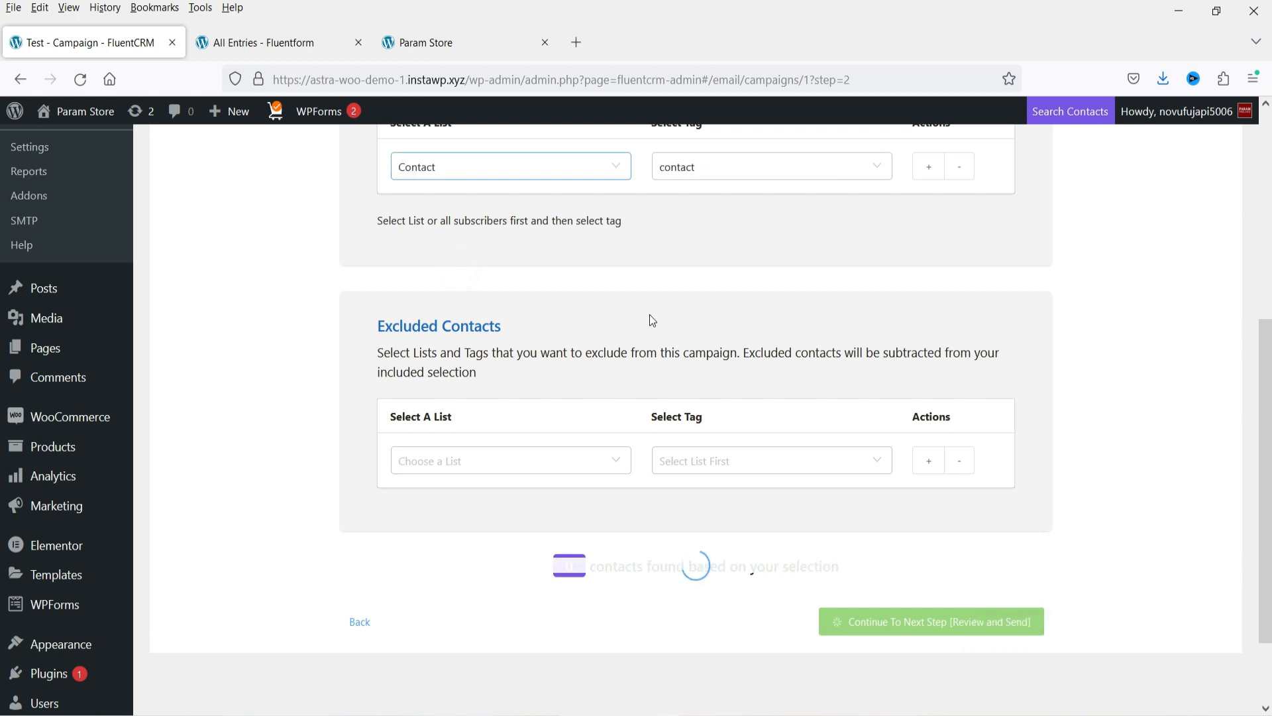
- Recheck the recipient selection, retry continuing to Review and Send, and look at the Advanced Filter recipient option
scroll(729, 397, "up", 3)
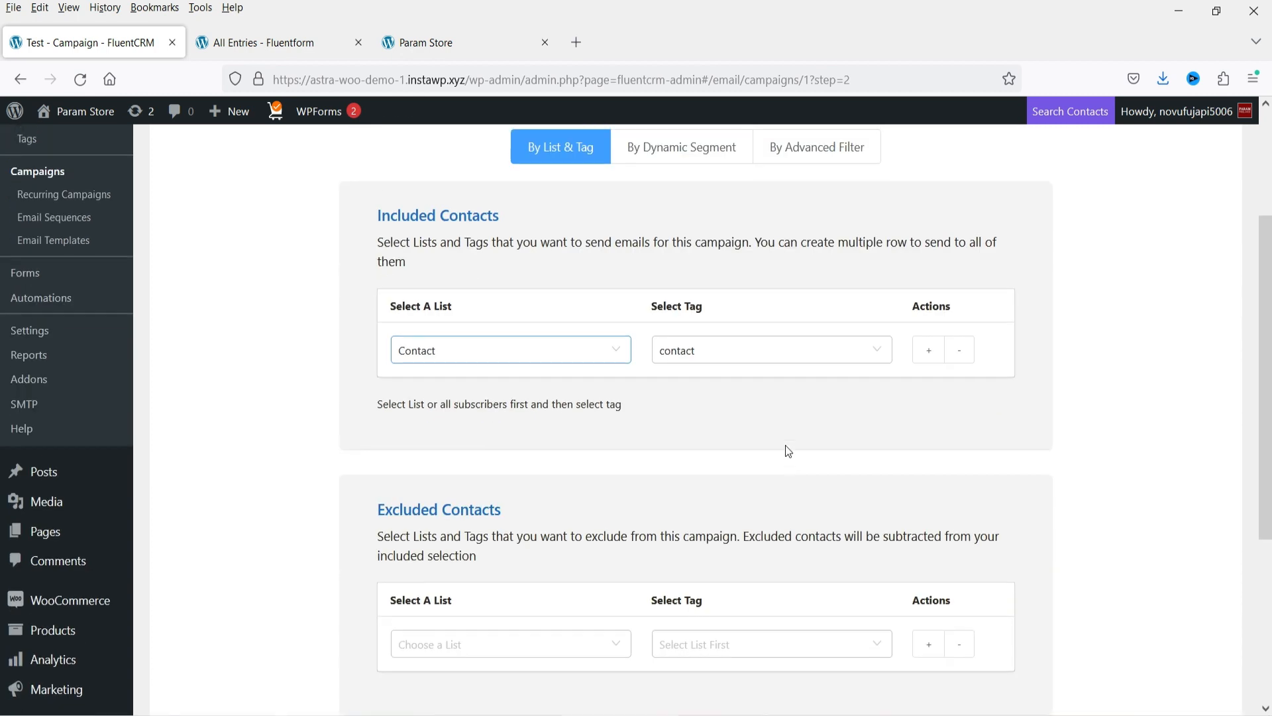
scroll(809, 516, "down", 3)
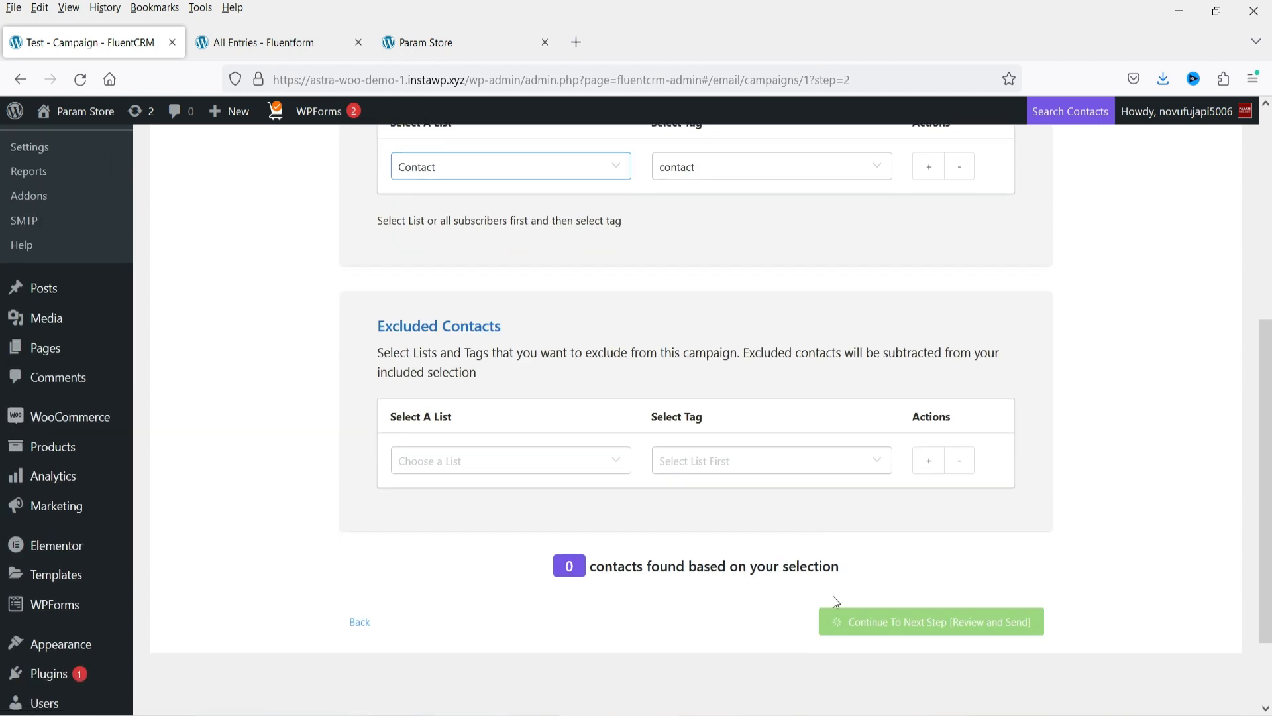
left_click(915, 613)
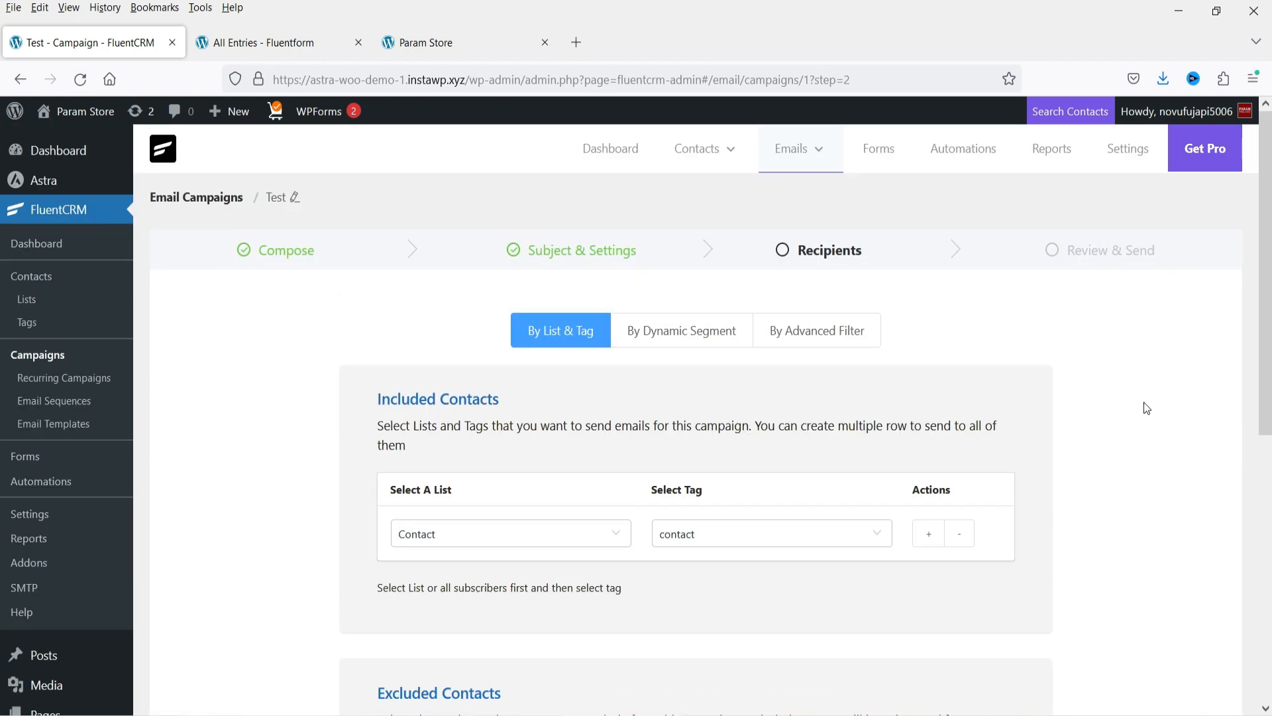
left_click(817, 330)
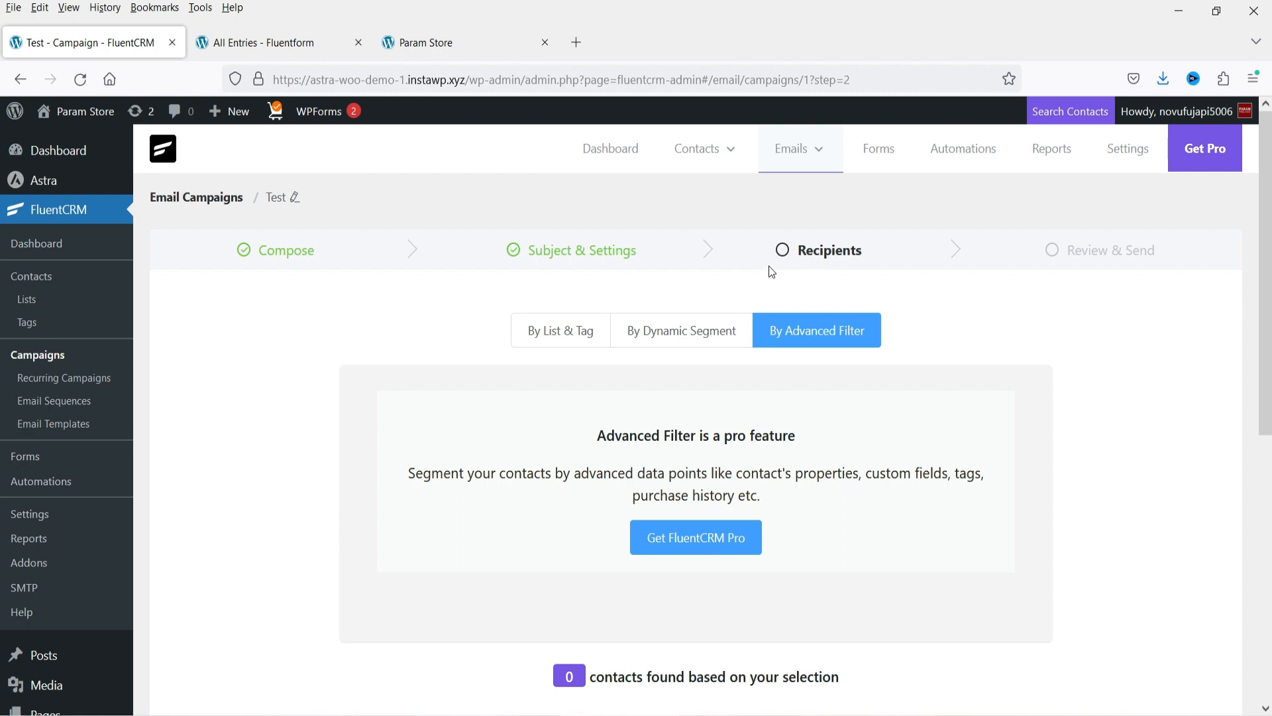
- Look through the CRM, WooCommerce and WordPress triggers available for a new automation funnel, leaving without creating one
left_click(39, 482)
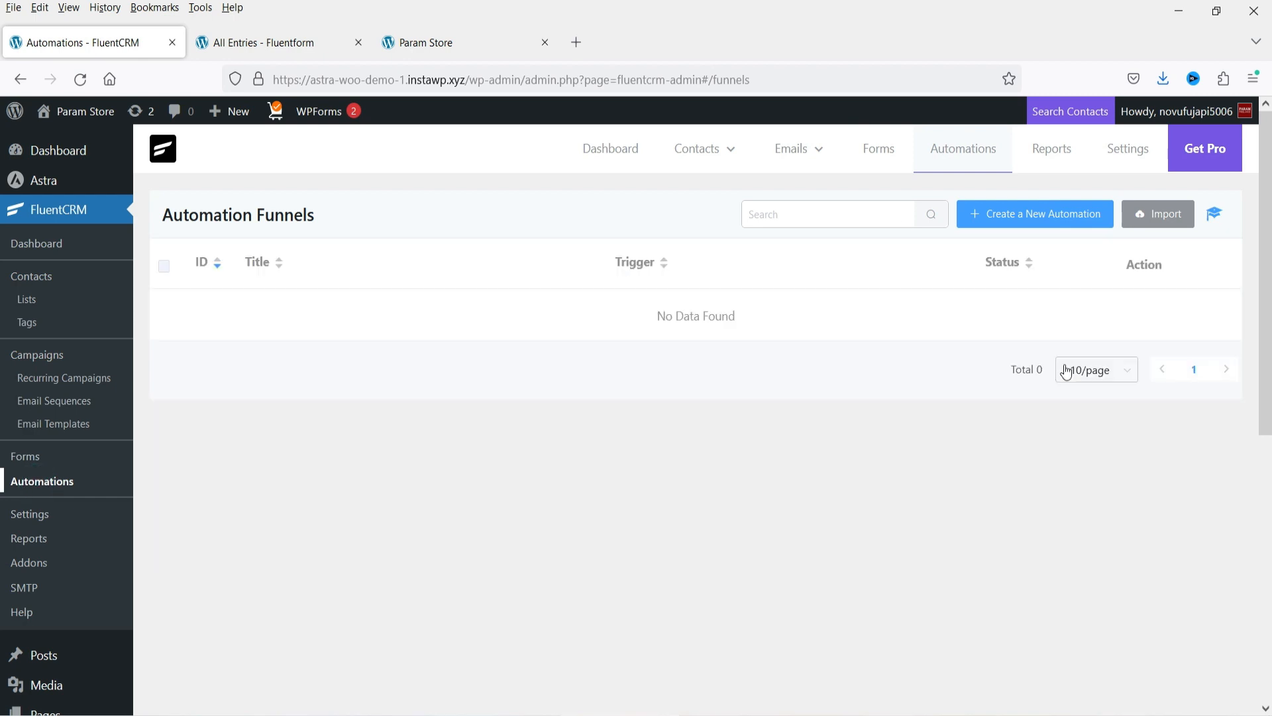
left_click(1036, 213)
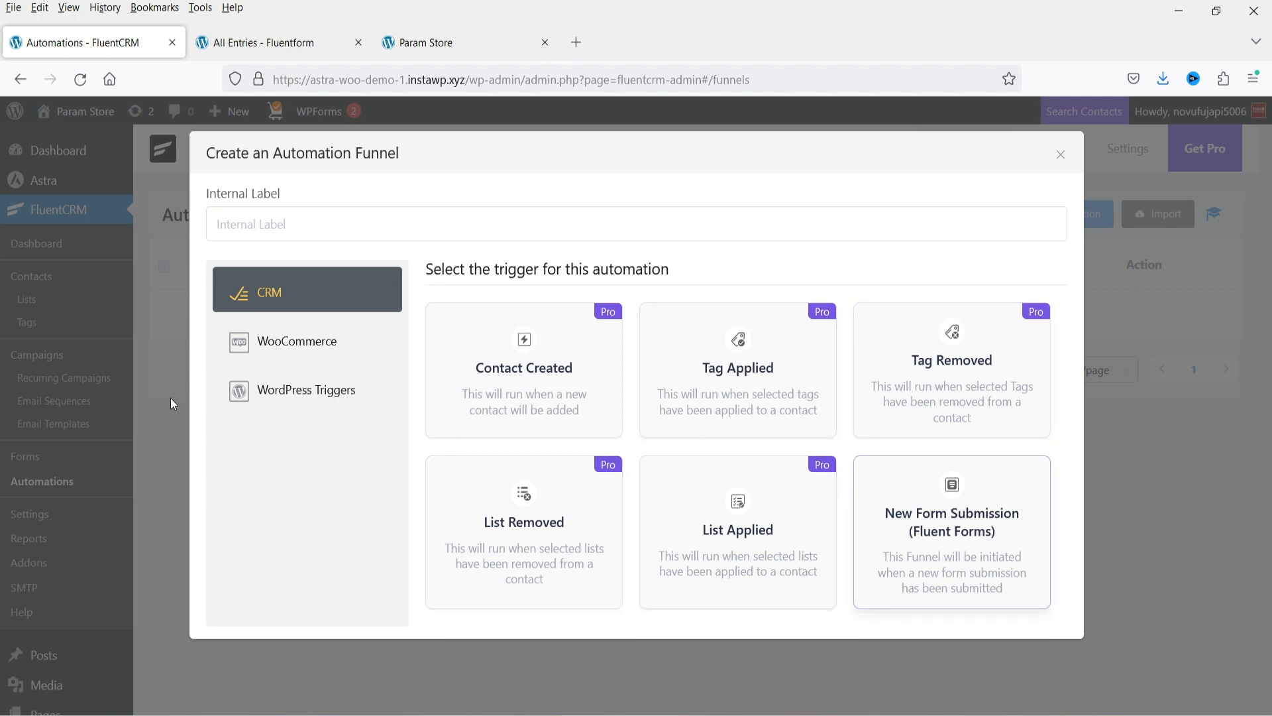
left_click(298, 342)
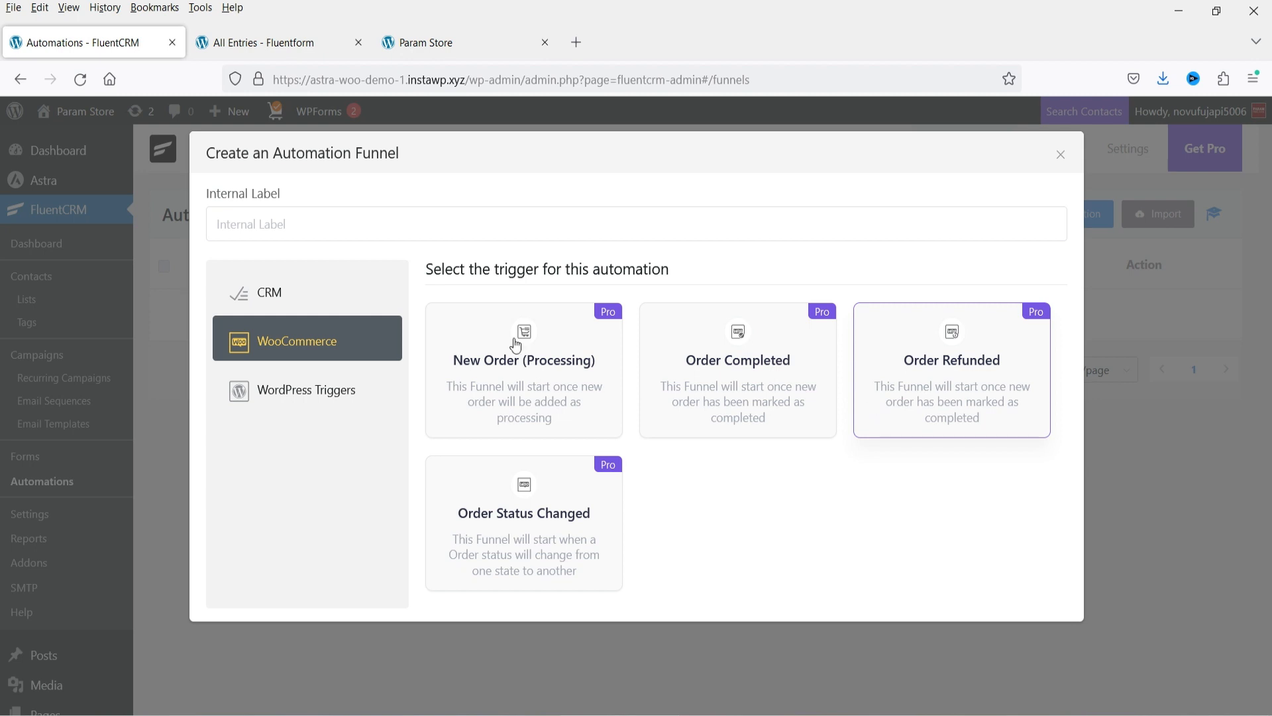
left_click(316, 388)
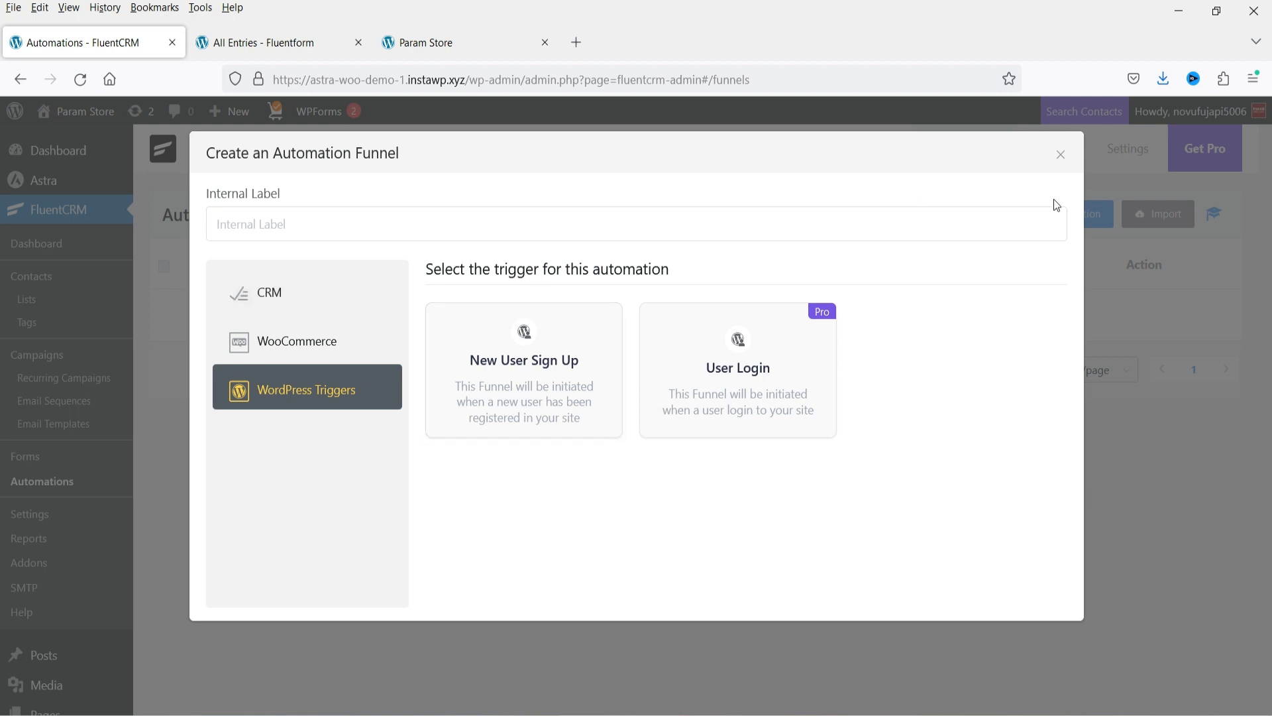
left_click(1061, 155)
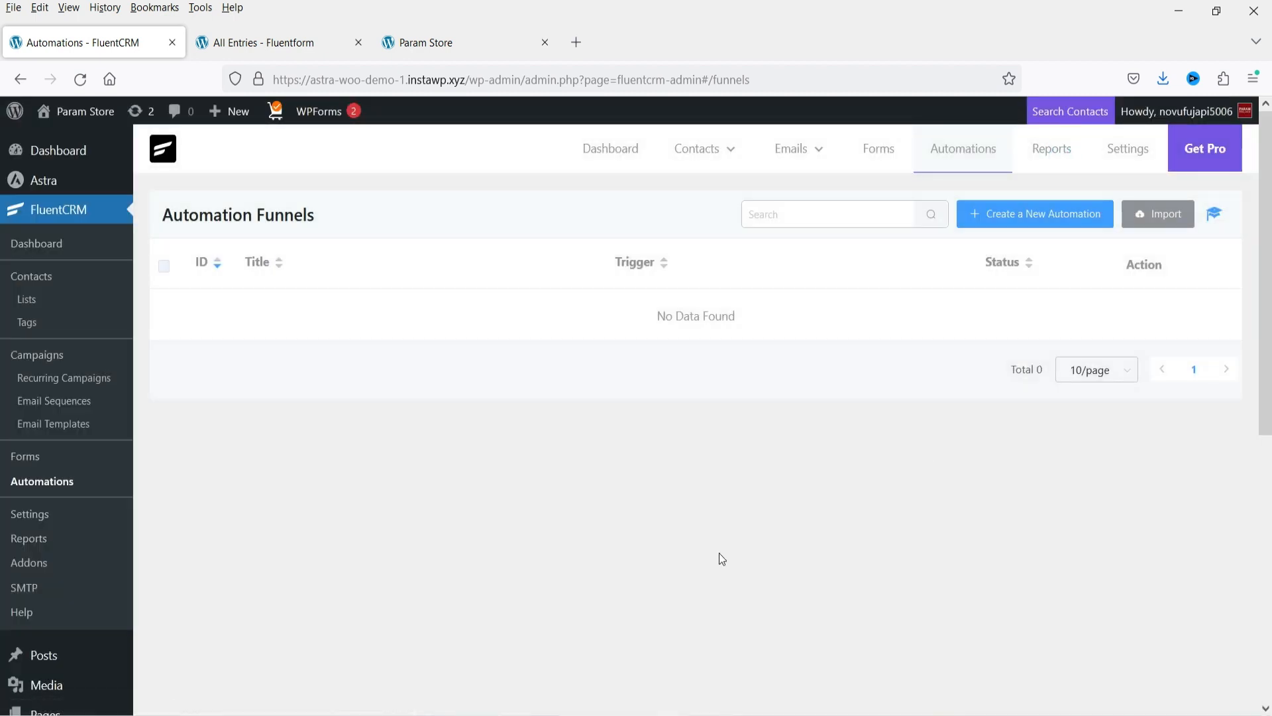
- Upload the plugin file fluentcampaign-pro_2.8.30.zip, then install and activate it
scroll(585, 471, "down", 5)
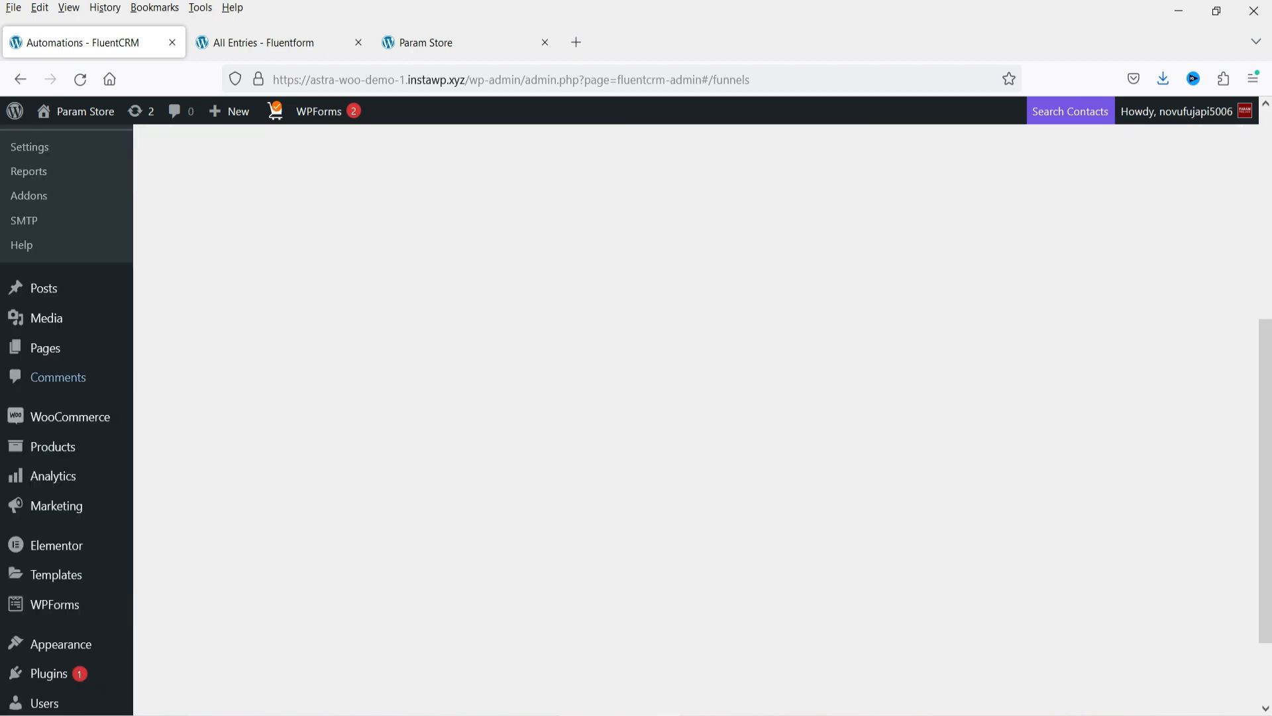
mouse_move(97, 673)
left_click(165, 640)
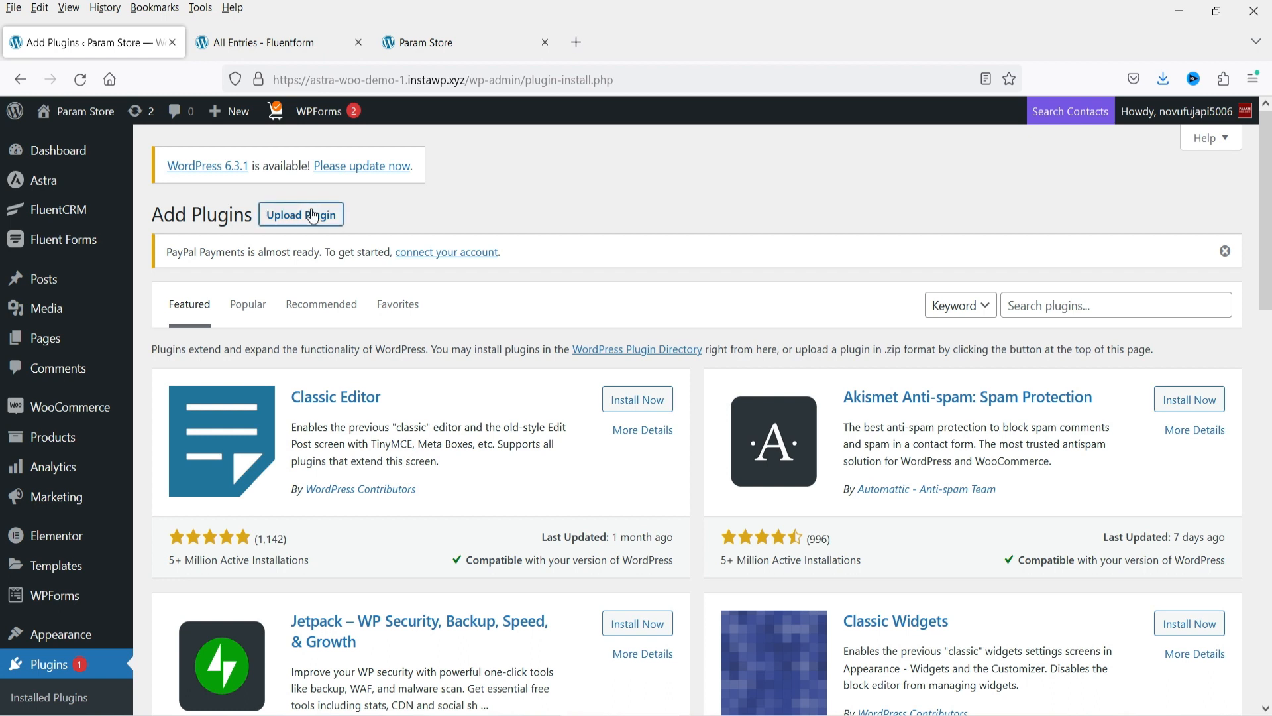
left_click(302, 214)
left_click(586, 423)
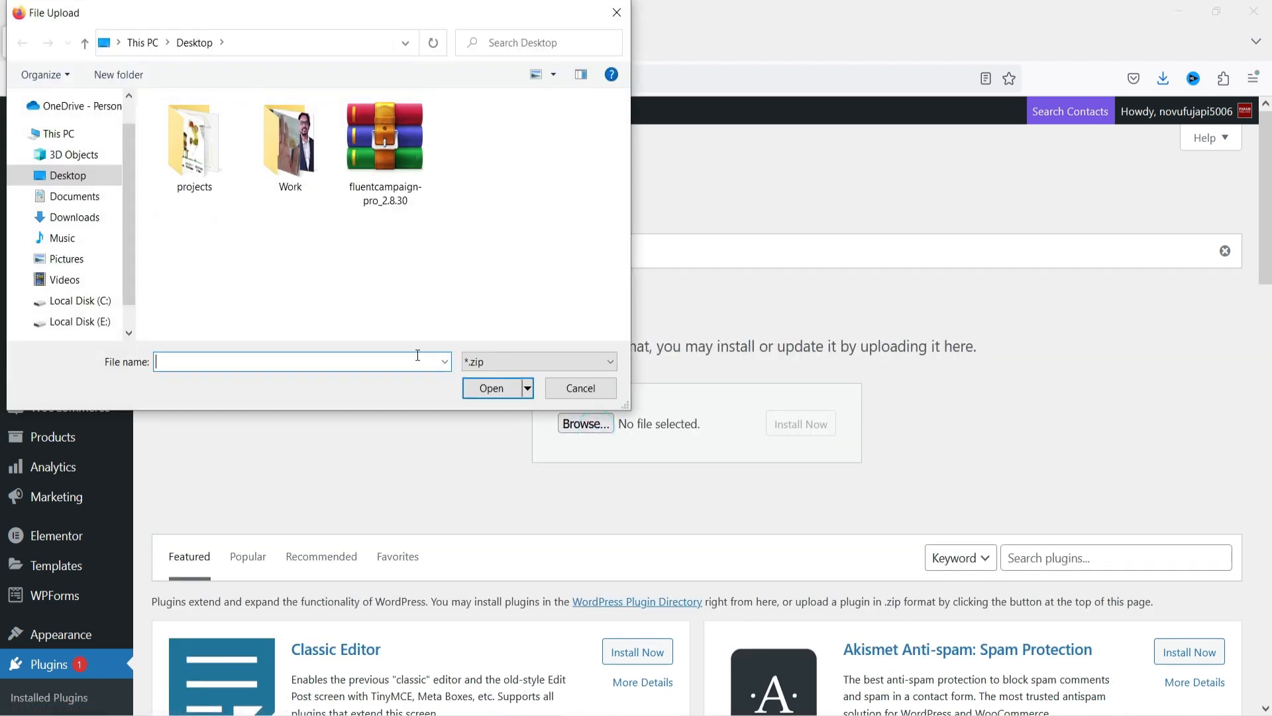
double_click(376, 150)
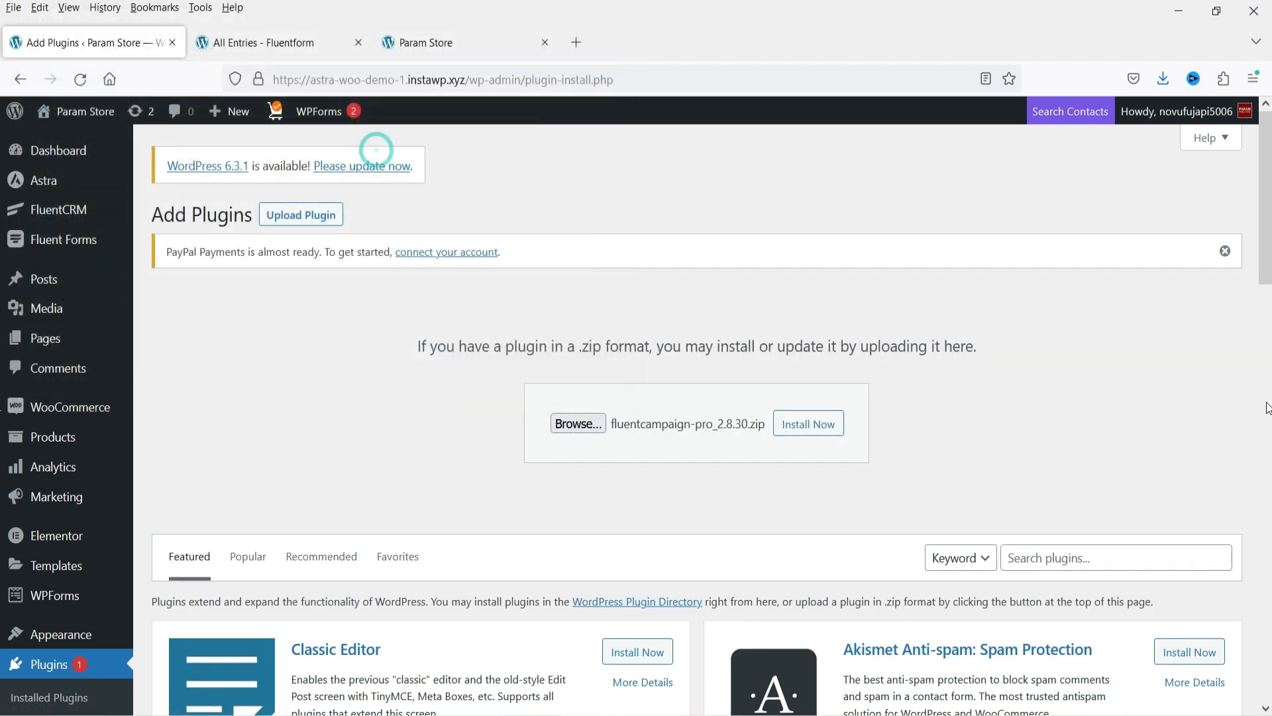
left_click(809, 423)
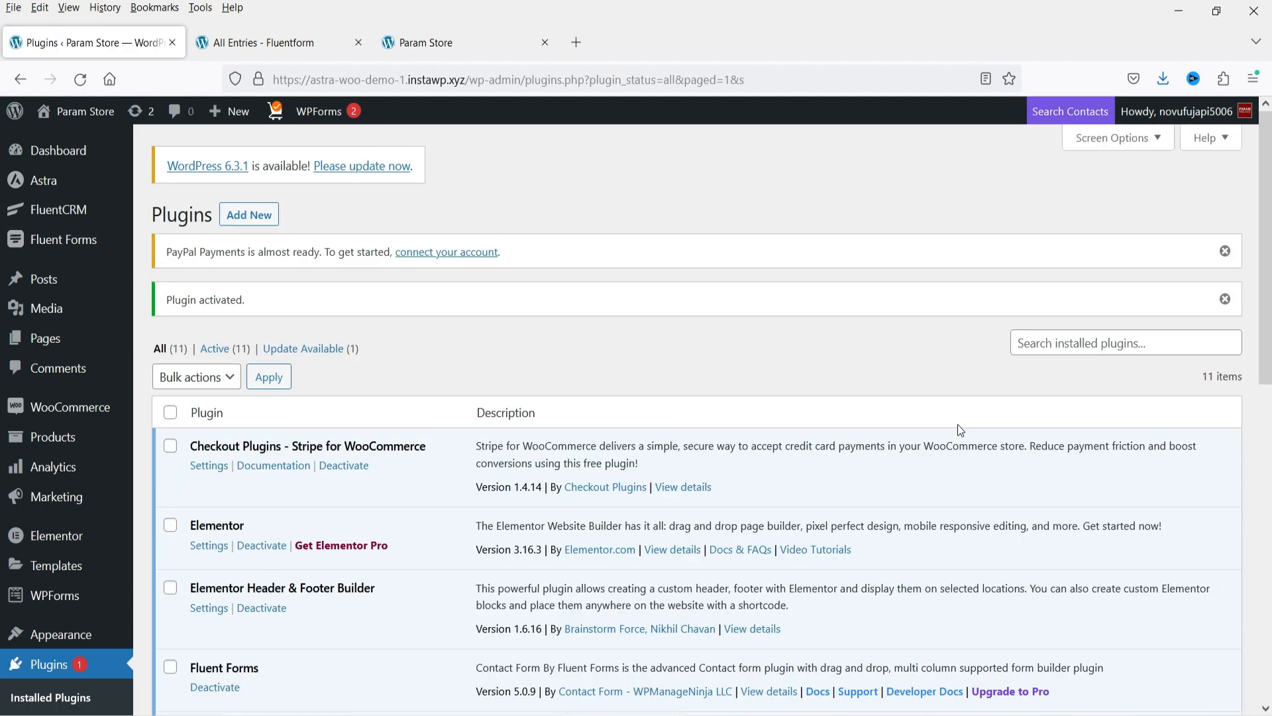
- Start a new FluentCRM automation and choose the WooCommerce New Order (Processing) trigger for it
mouse_move(67, 214)
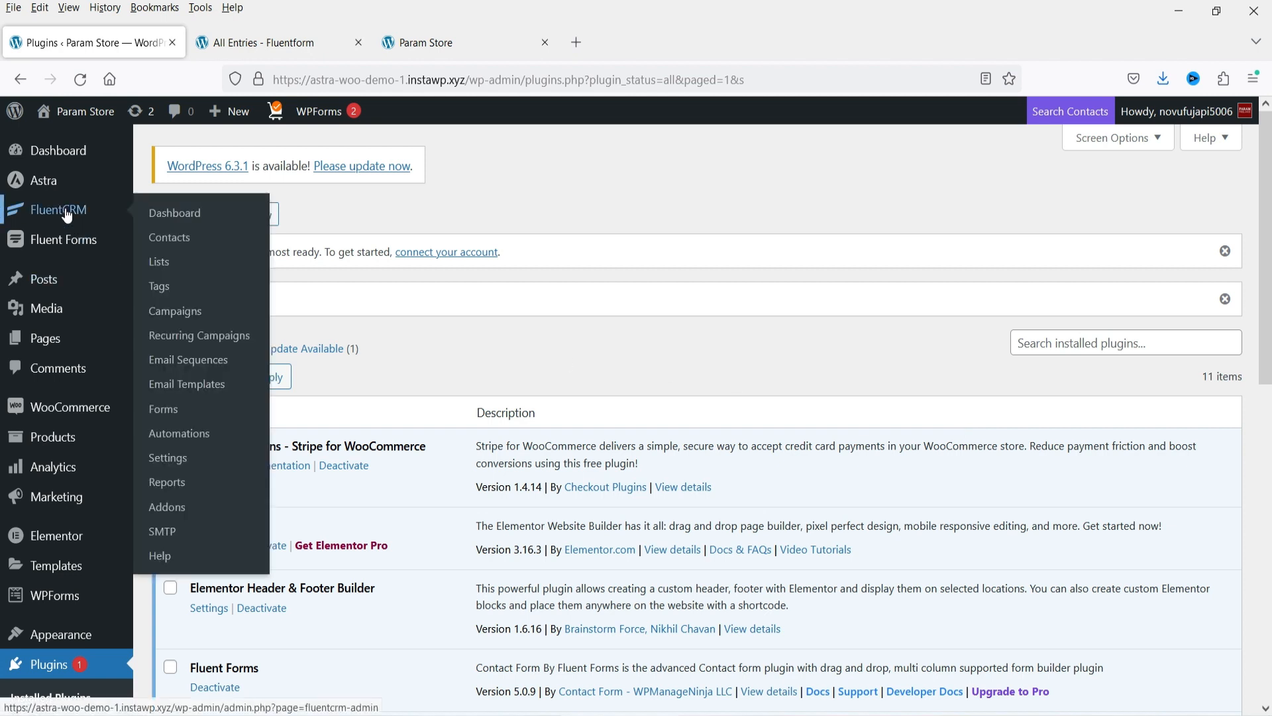
left_click(183, 435)
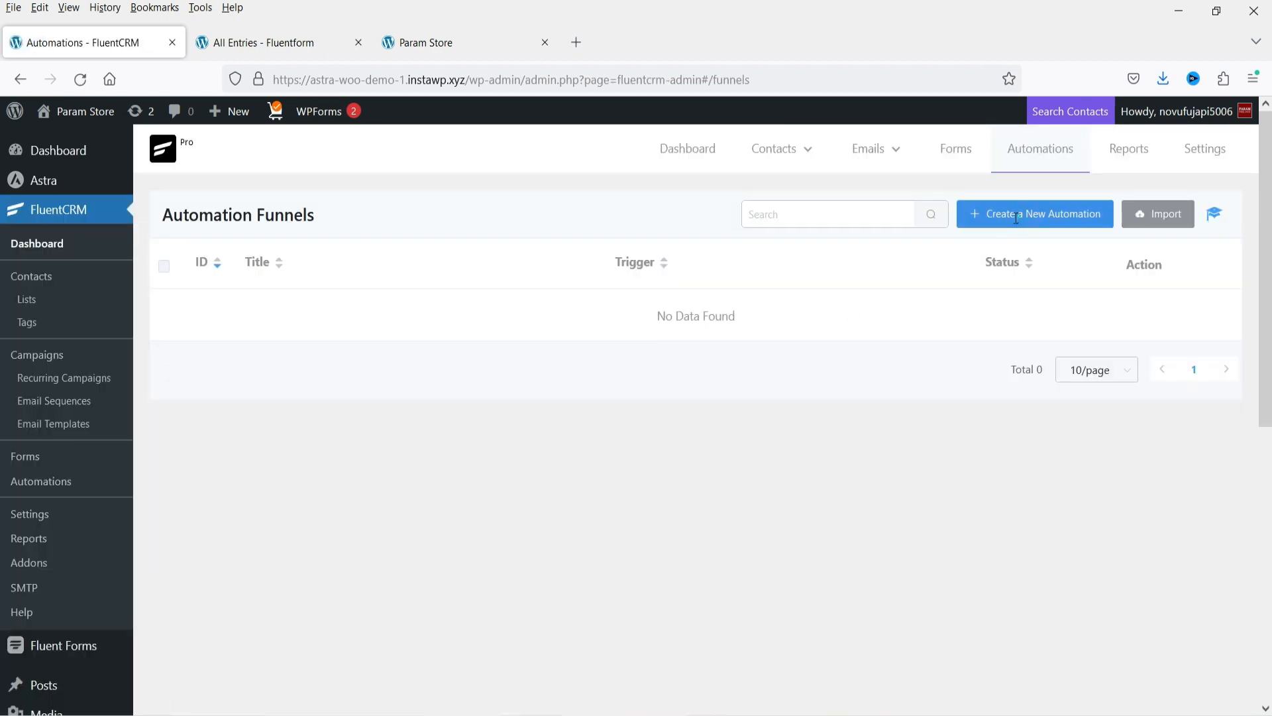
left_click(1014, 217)
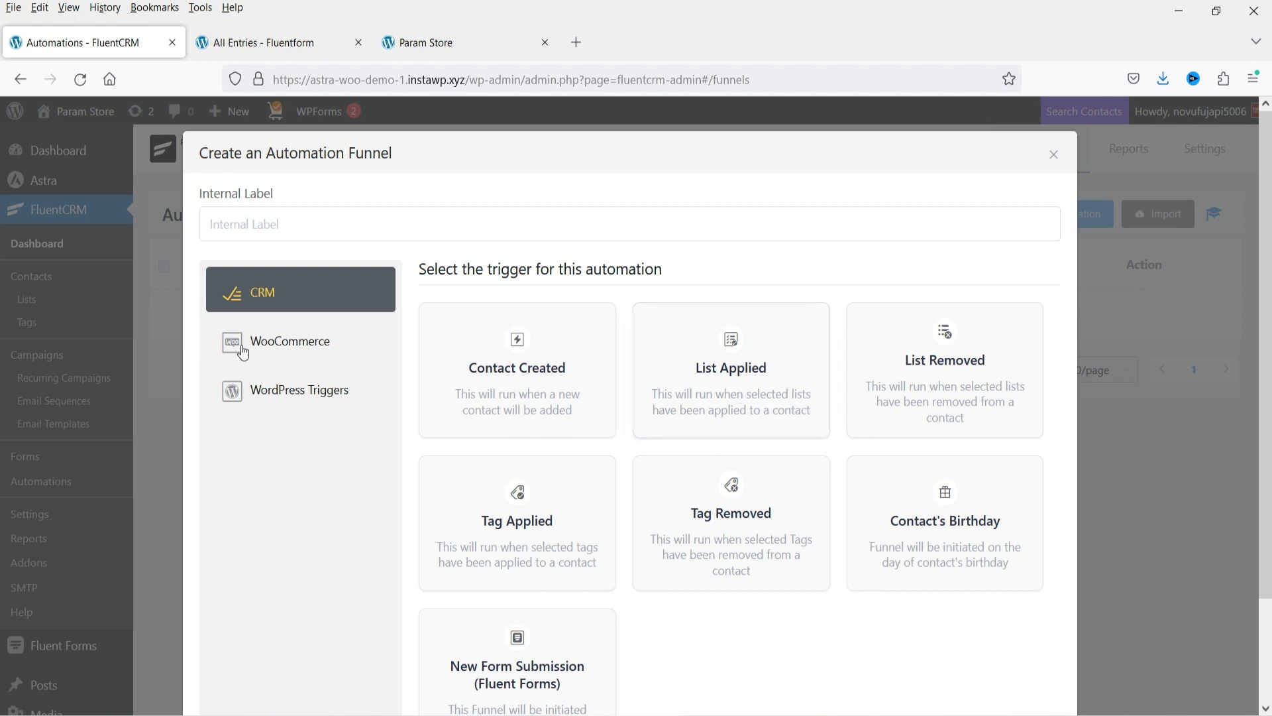
left_click(285, 342)
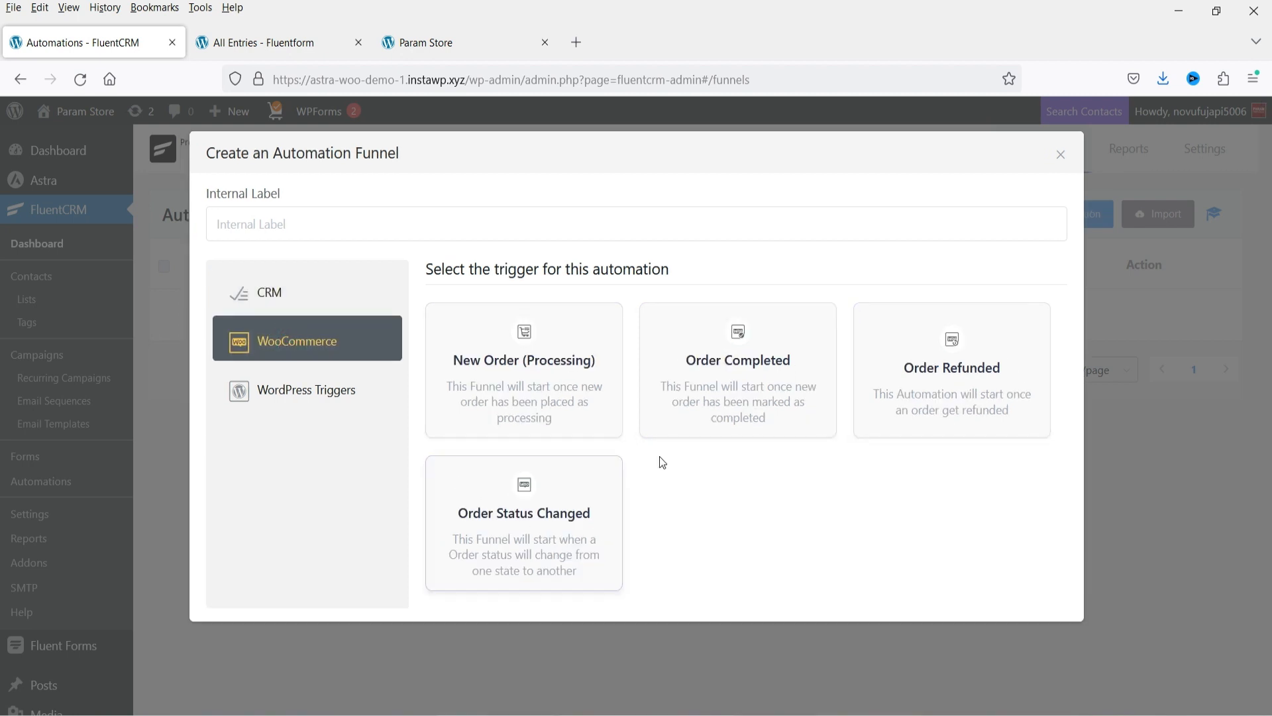
left_click(559, 376)
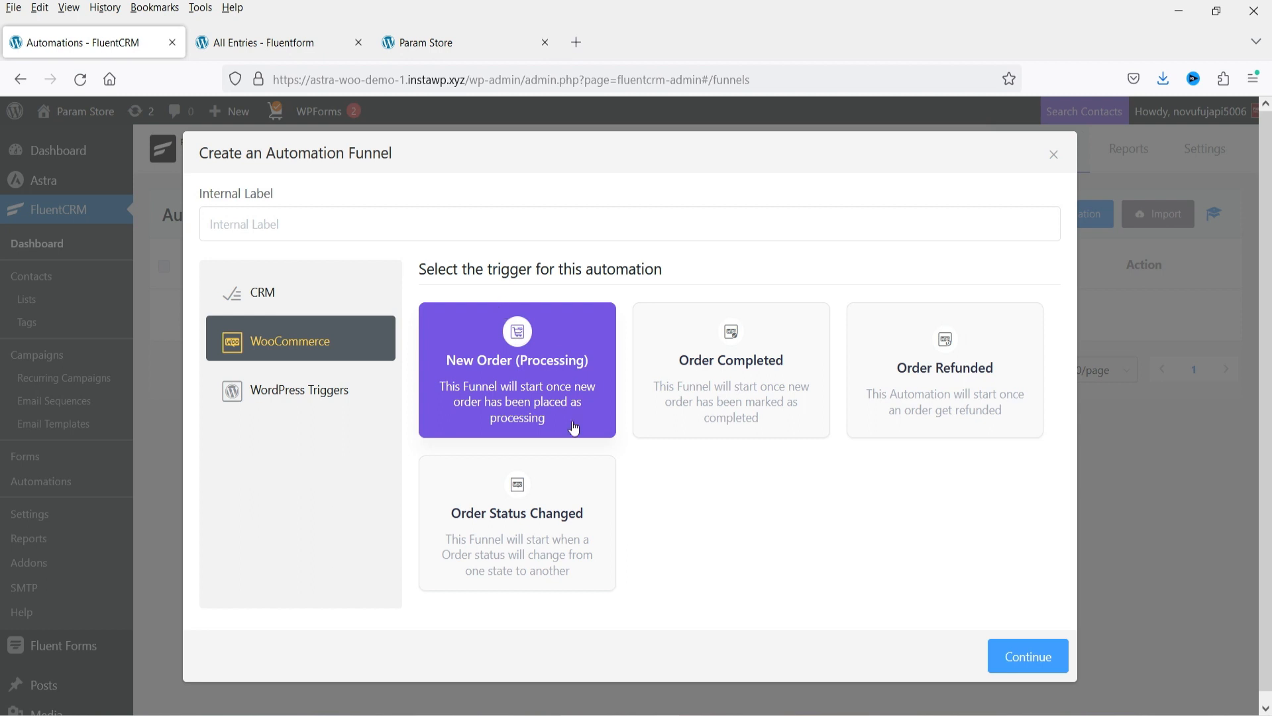
left_click(1038, 657)
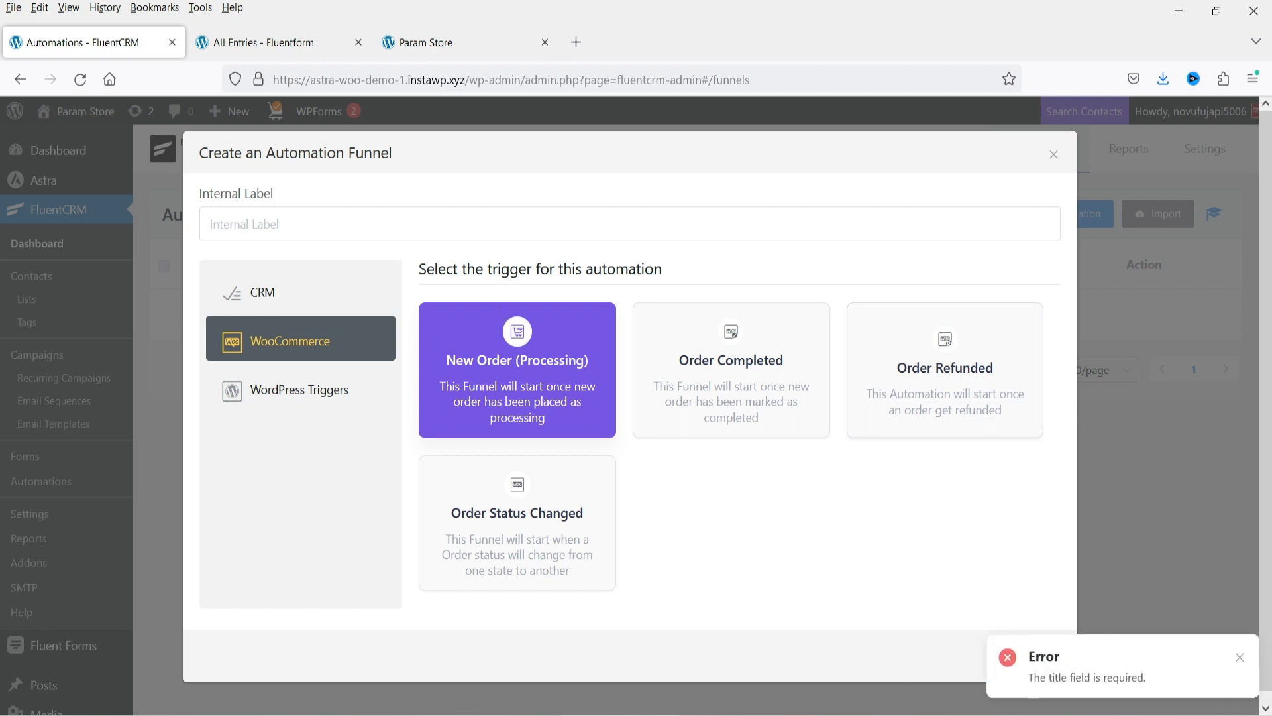
- Label the automation funnel "Order Completed" and continue to its trigger settings
left_click(270, 225)
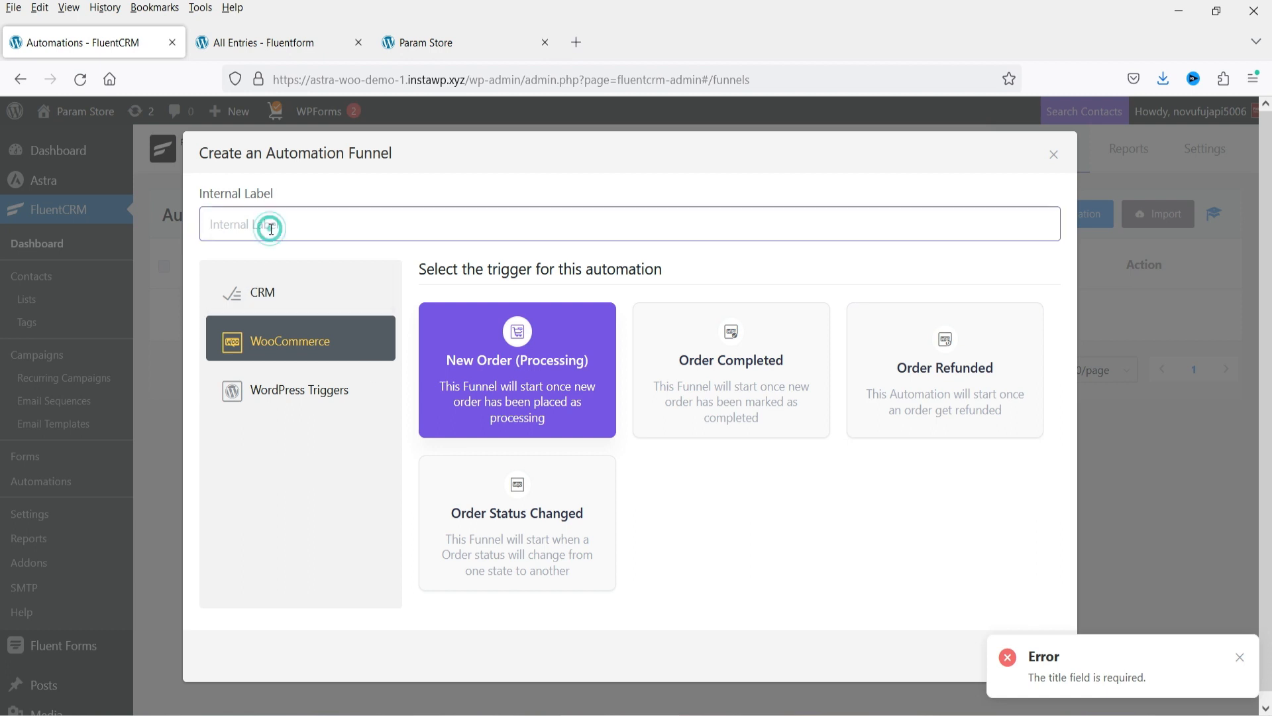
type("Order Completed")
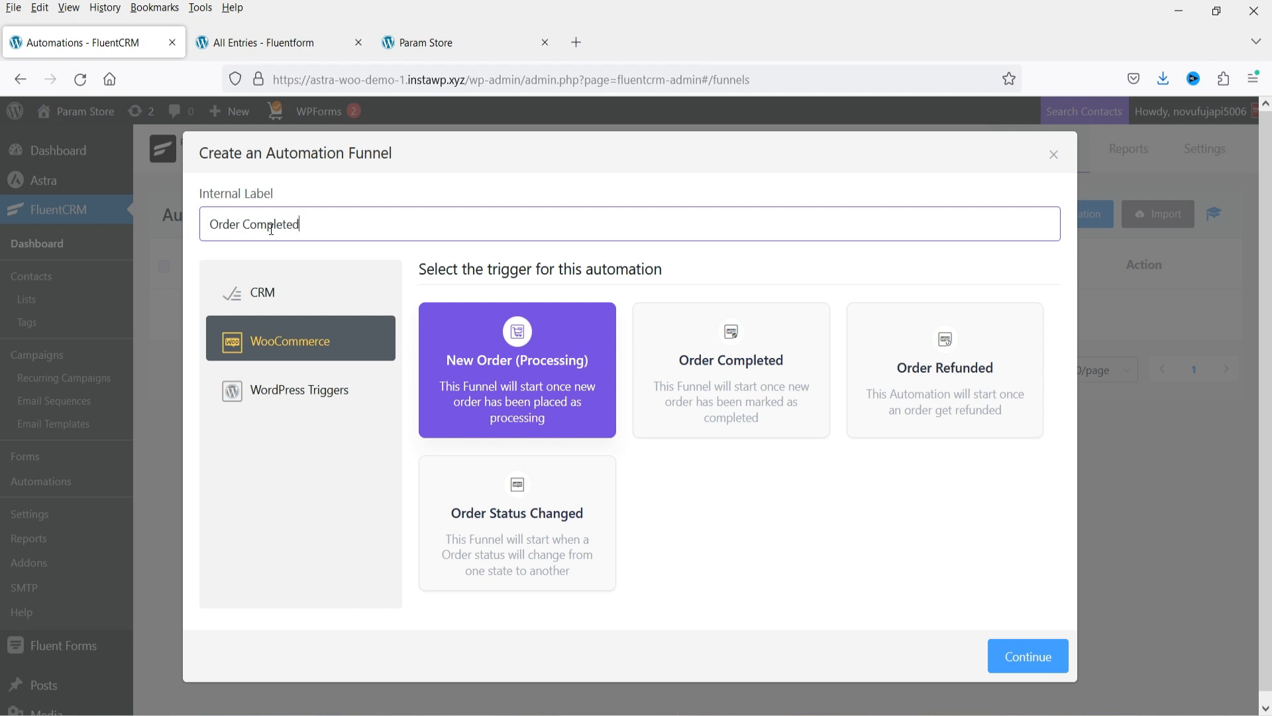
left_click(1028, 657)
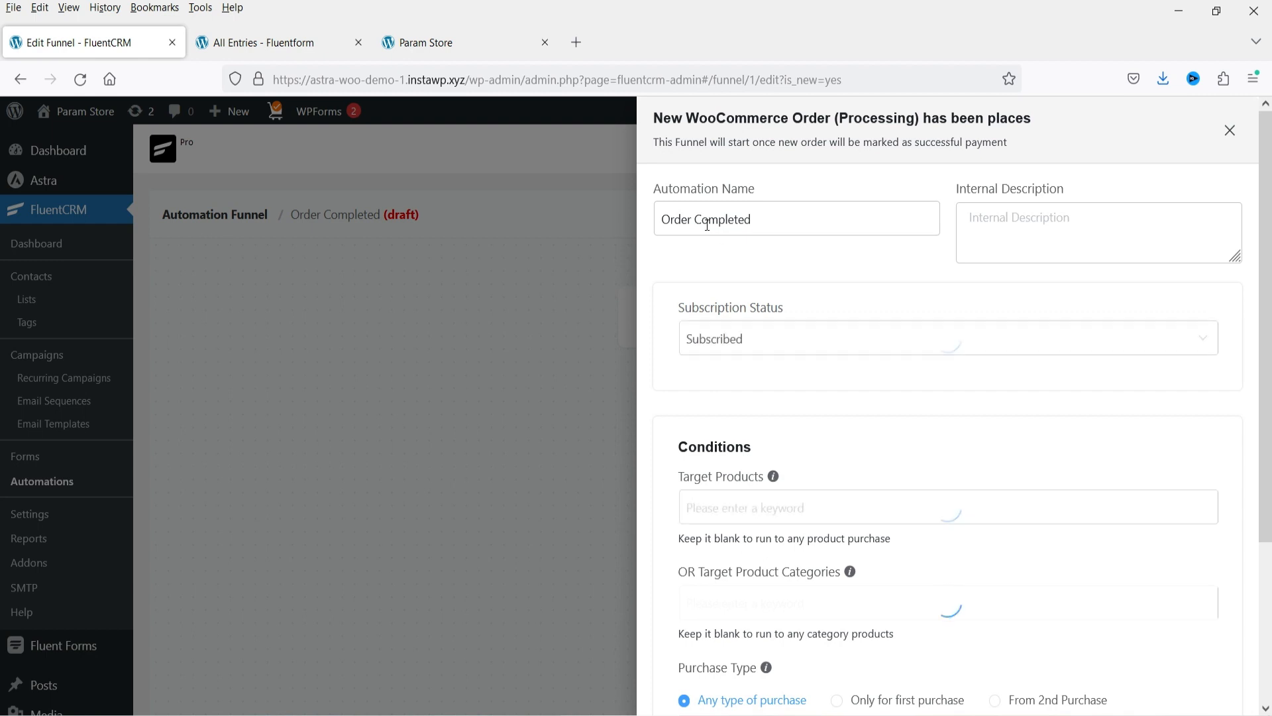
- Rename the automation to "Order Created"
left_click_drag(694, 221, 824, 225)
type("Cre")
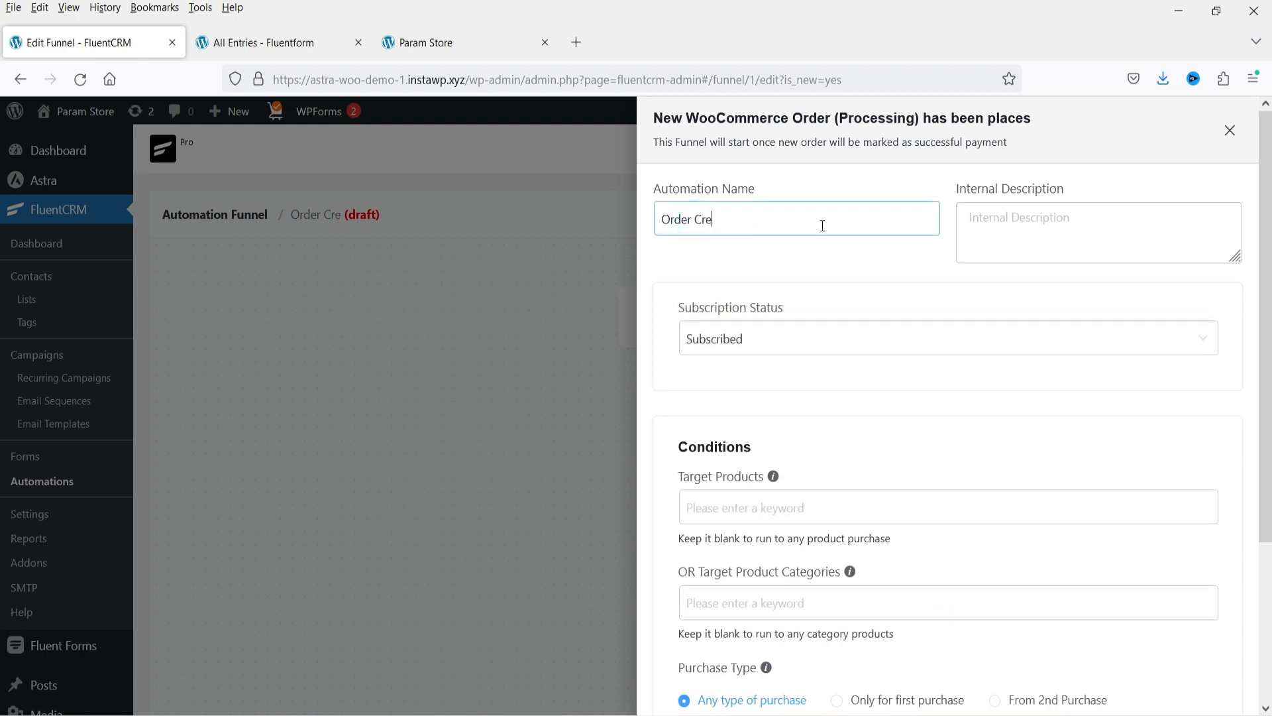
type("ated")
- Review the trigger's product and purchase conditions, allow the automation to restart multiple times per contact, and save the settings
scroll(852, 358, "down", 2)
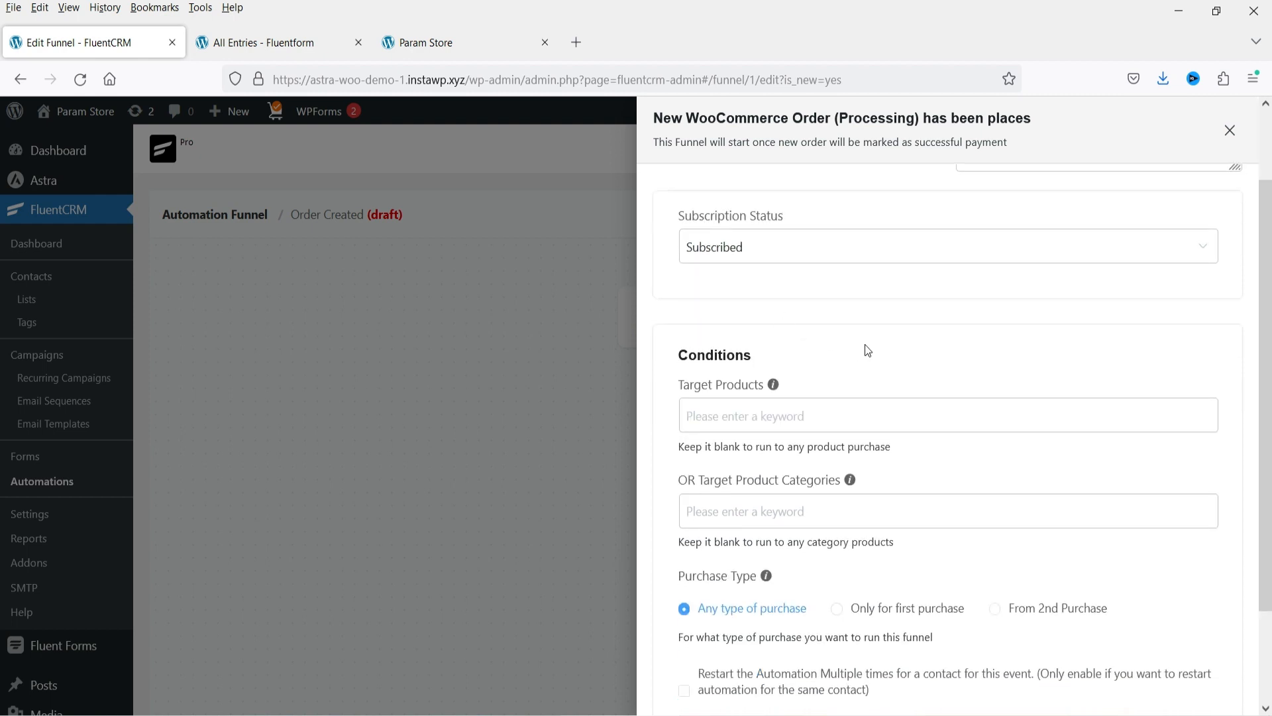
scroll(869, 350, "down", 2)
left_click(746, 296)
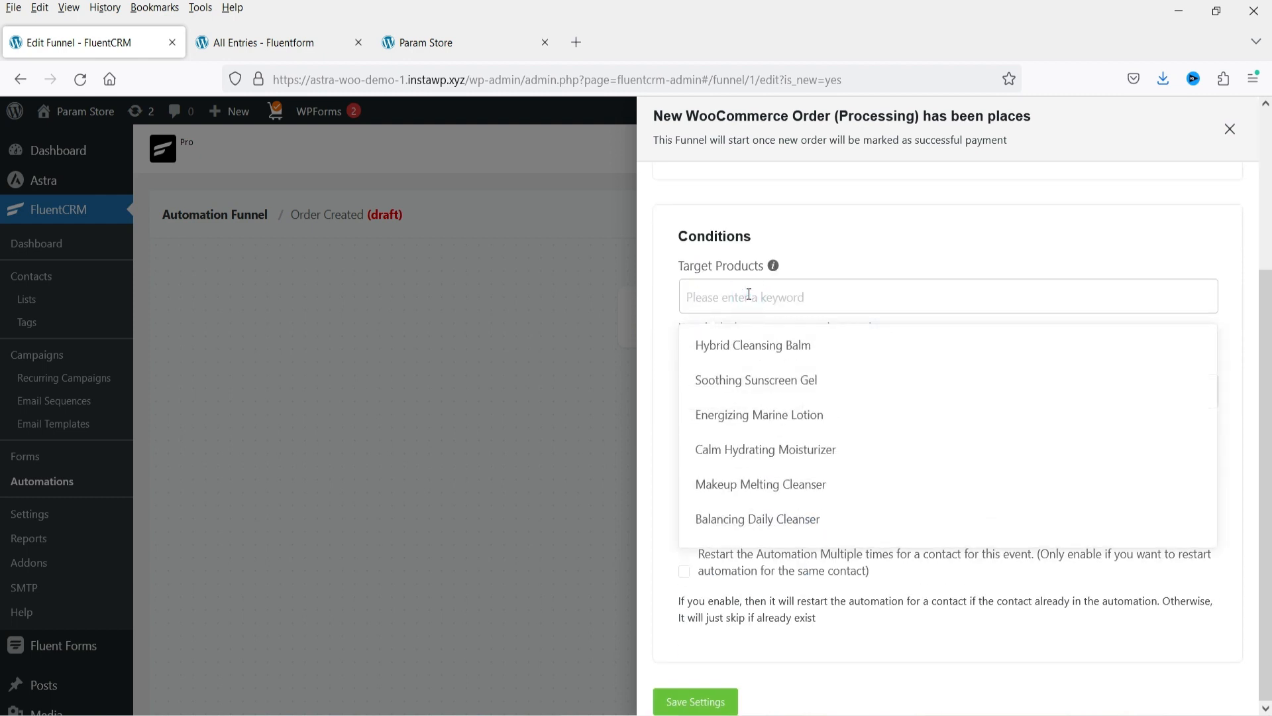
left_click(813, 264)
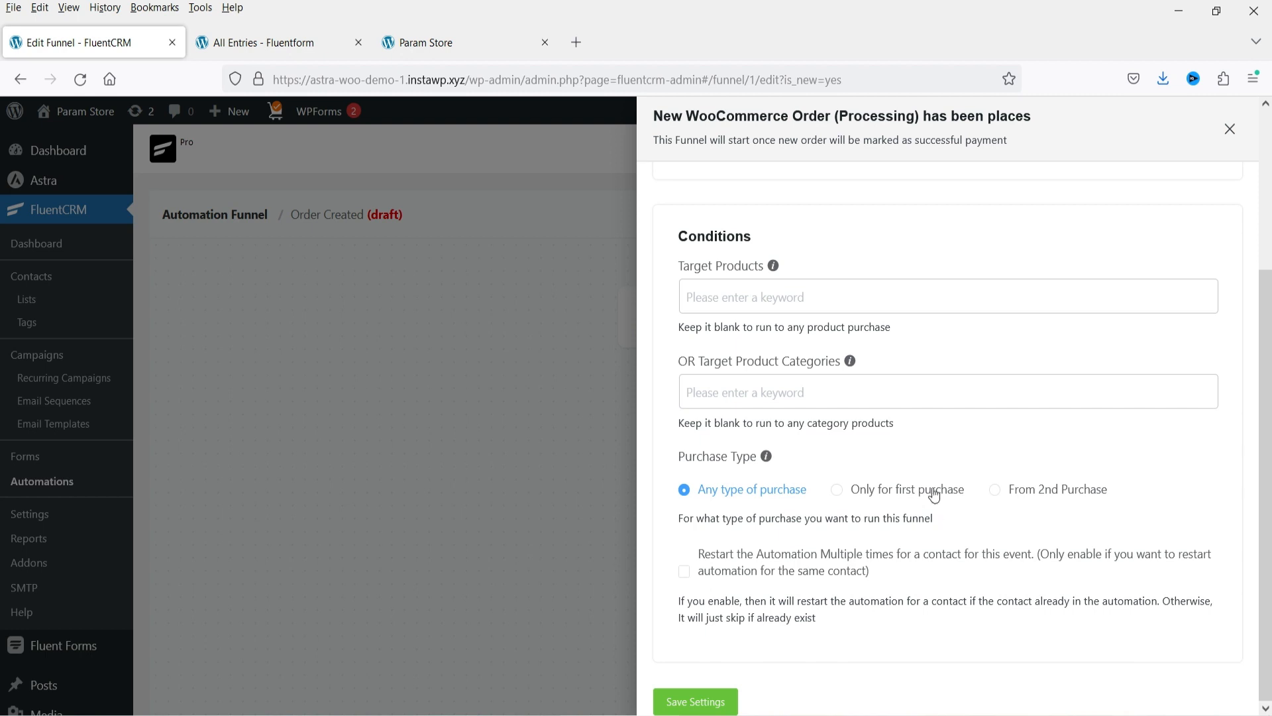
scroll(901, 466, "up", 3)
scroll(1006, 335, "down", 3)
left_click(688, 572)
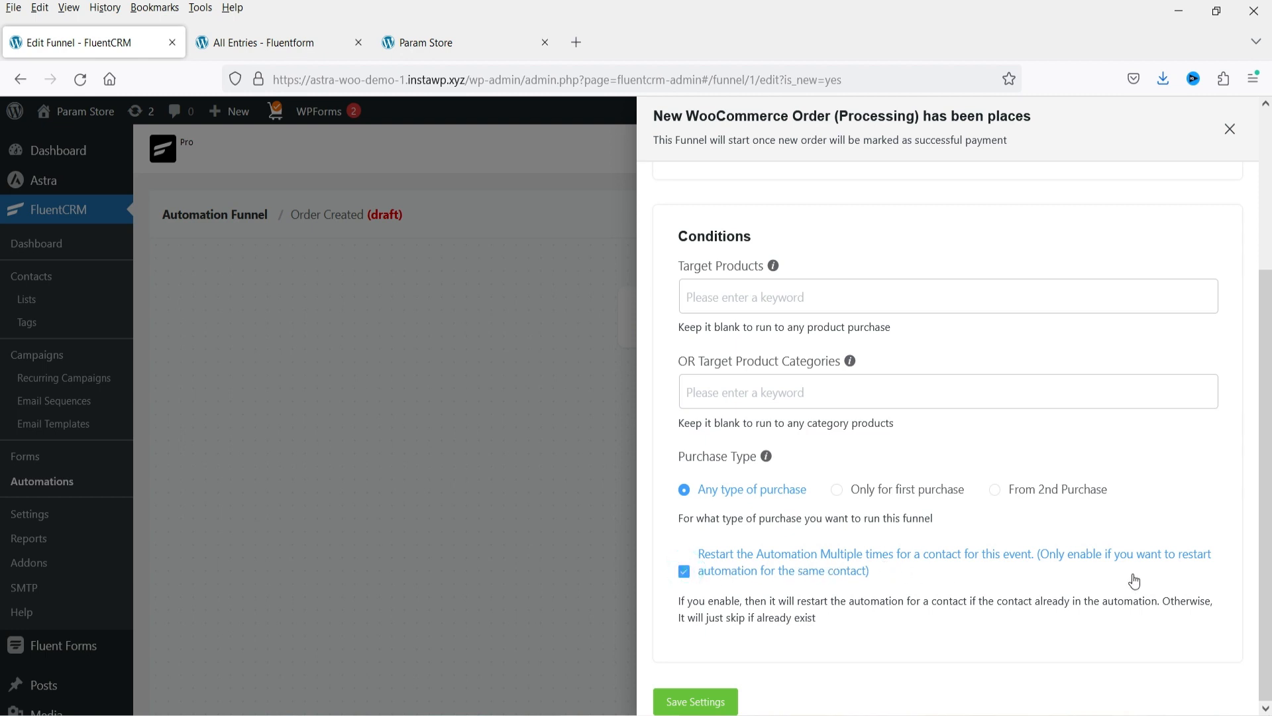
left_click(727, 693)
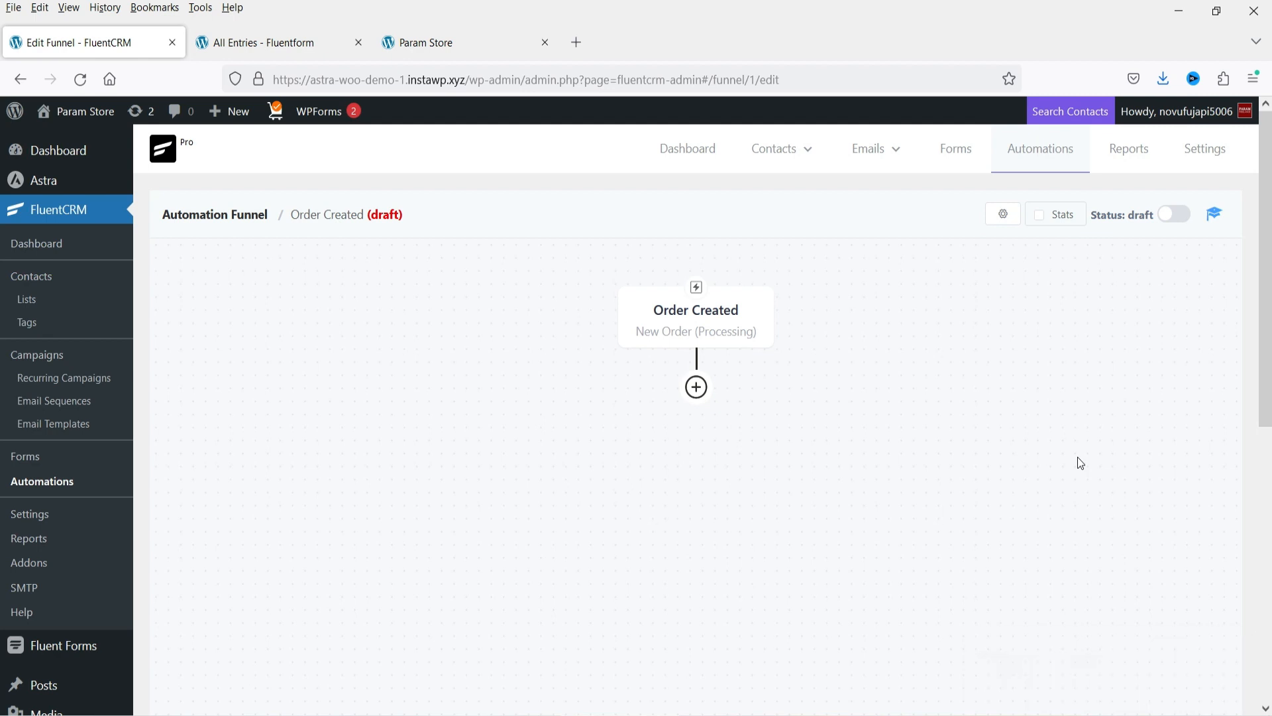
- Add a Wait X Days/Hours action below the Order Created trigger, set it to wait 1 day, and save it
left_click(695, 387)
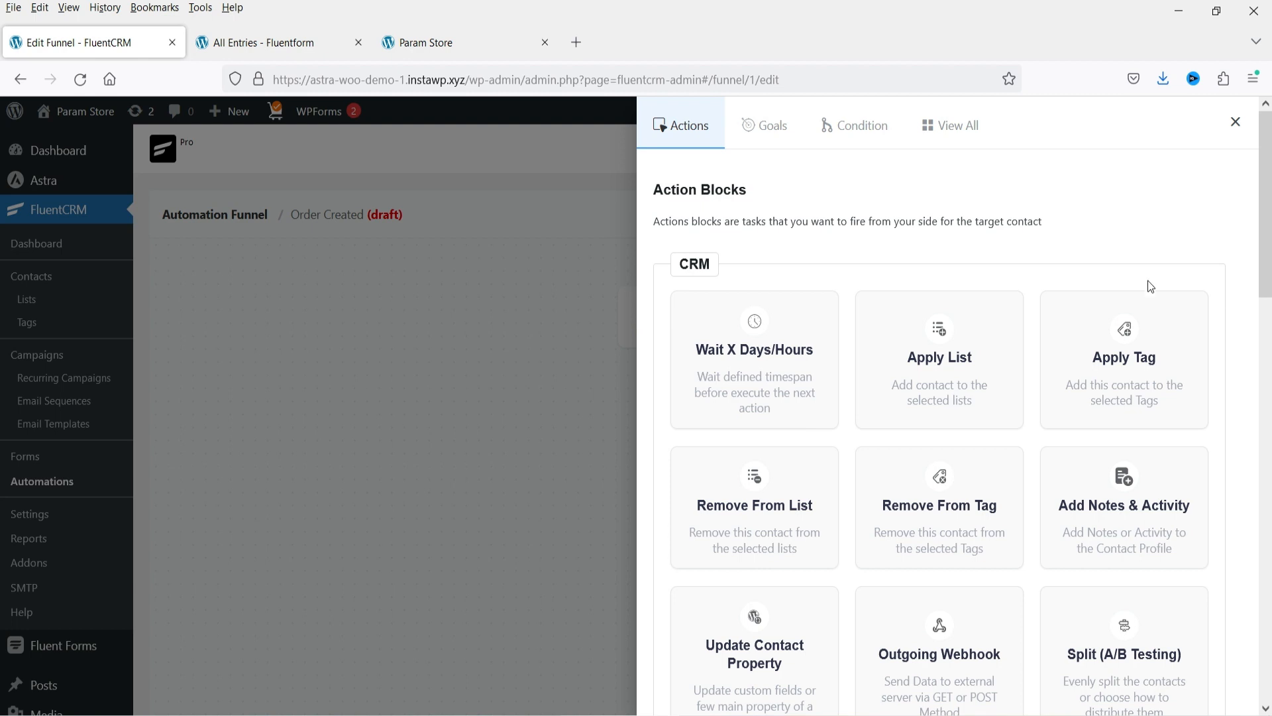
left_click(772, 365)
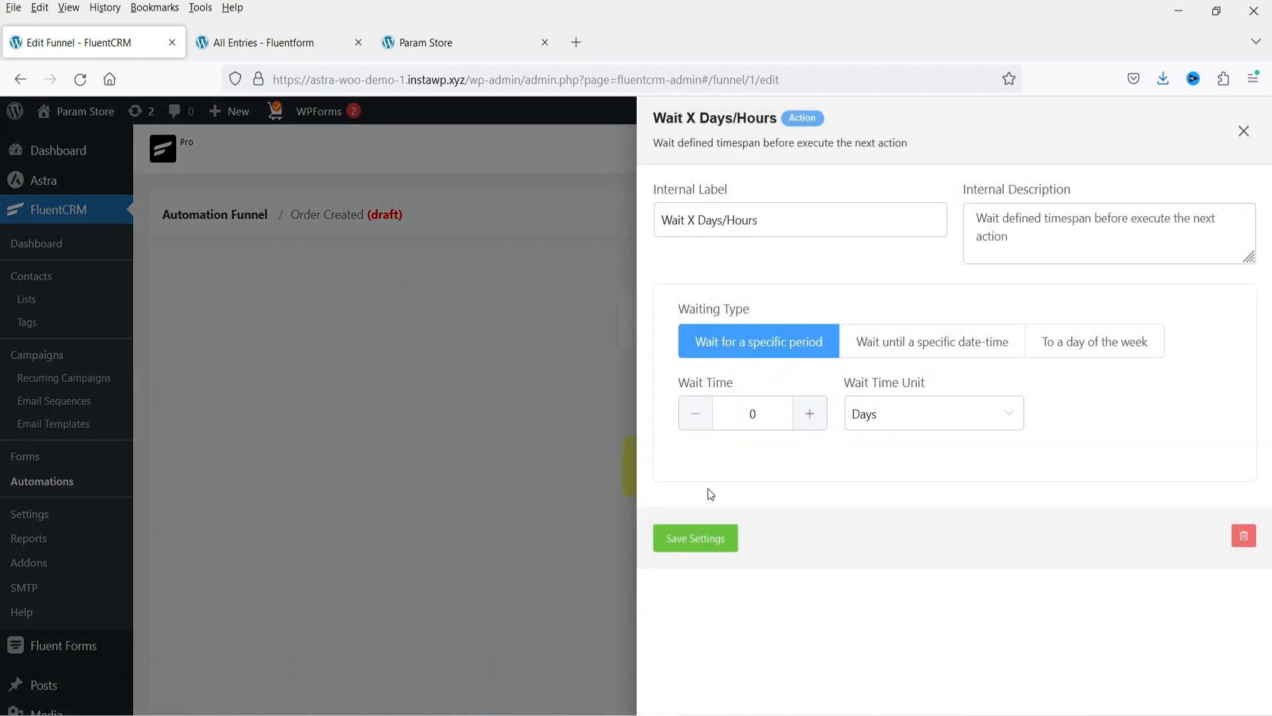
left_click(810, 413)
left_click(691, 538)
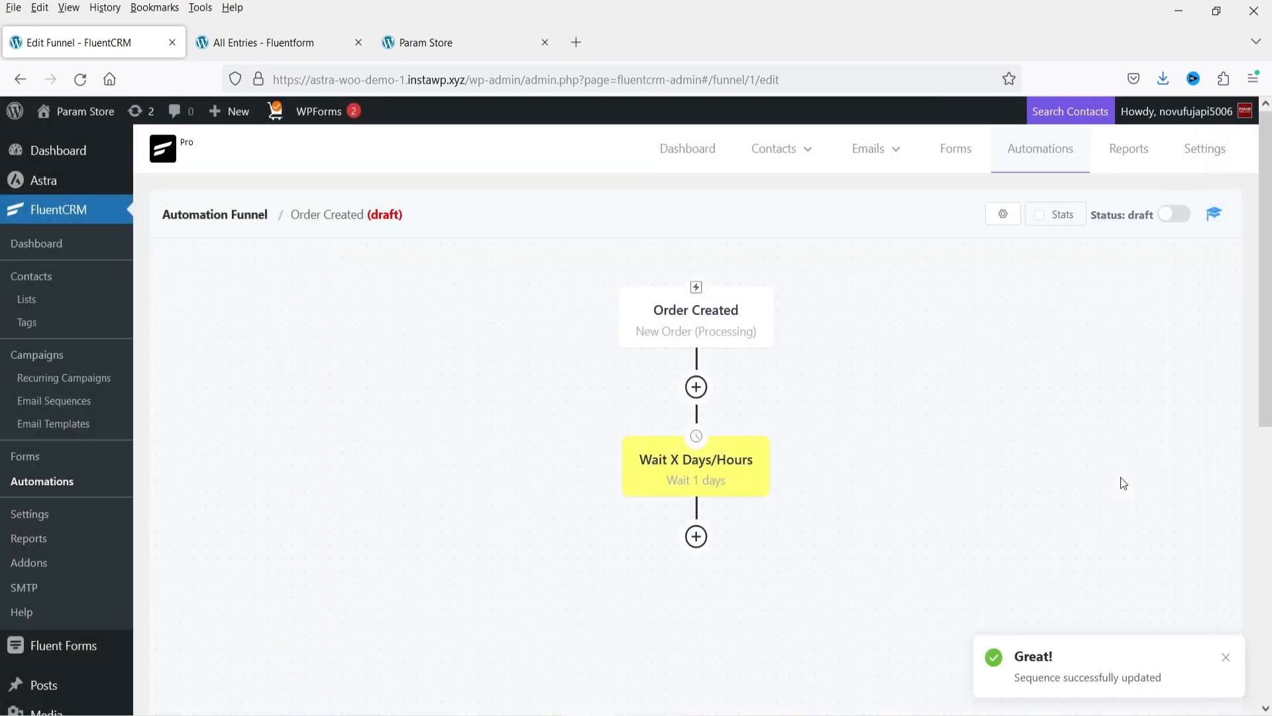
- Look through the available action blocks and add a Send Custom Email action after the wait block
scroll(949, 334, "down", 4)
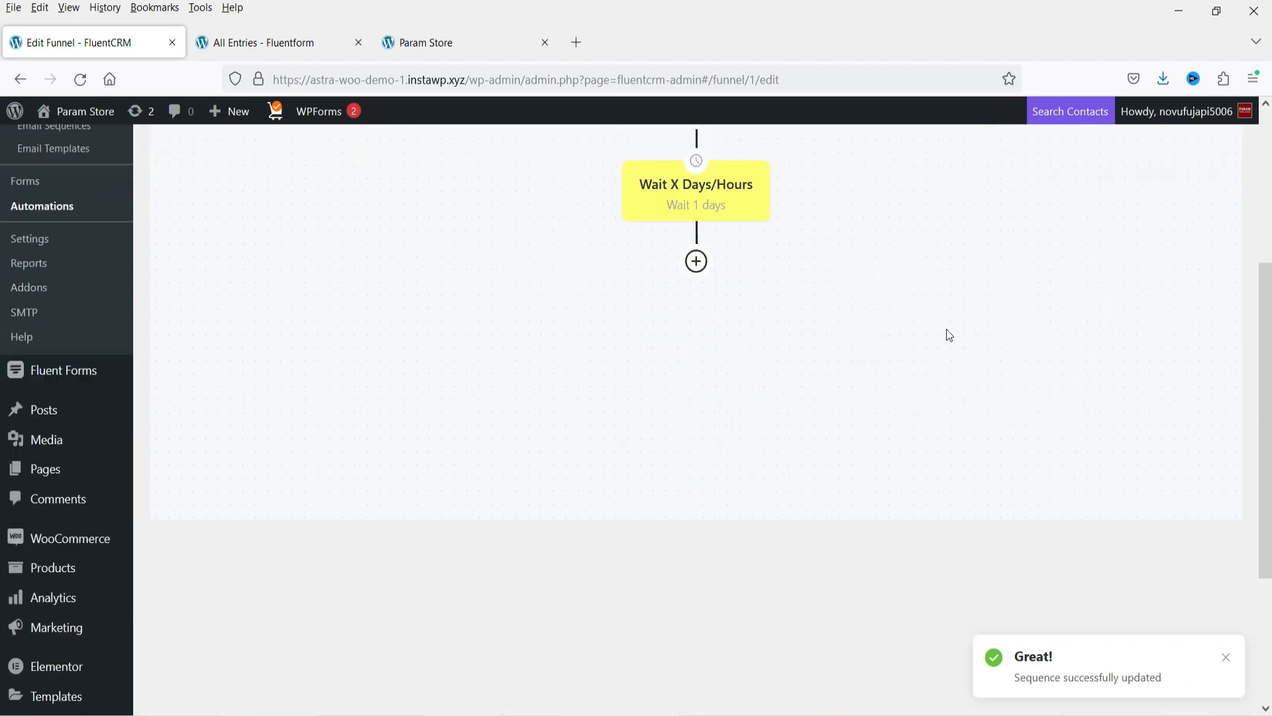
left_click(695, 263)
left_click(772, 222)
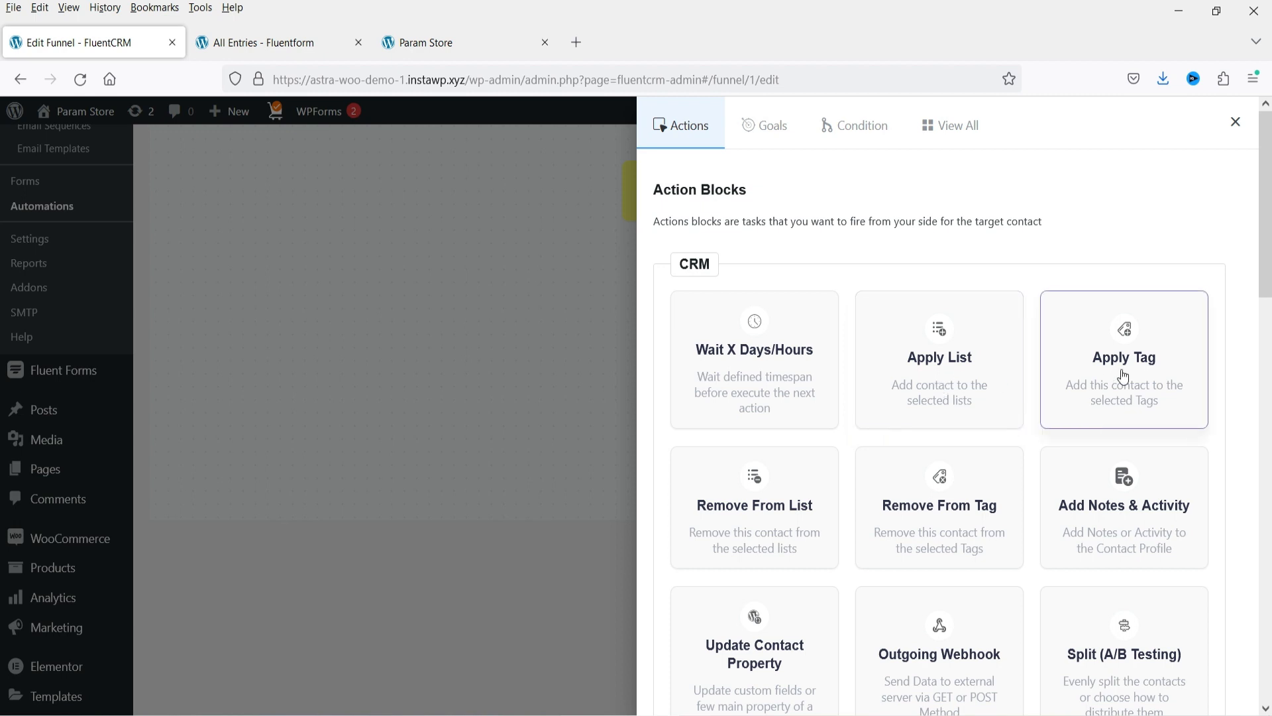
scroll(1120, 371, "down", 3)
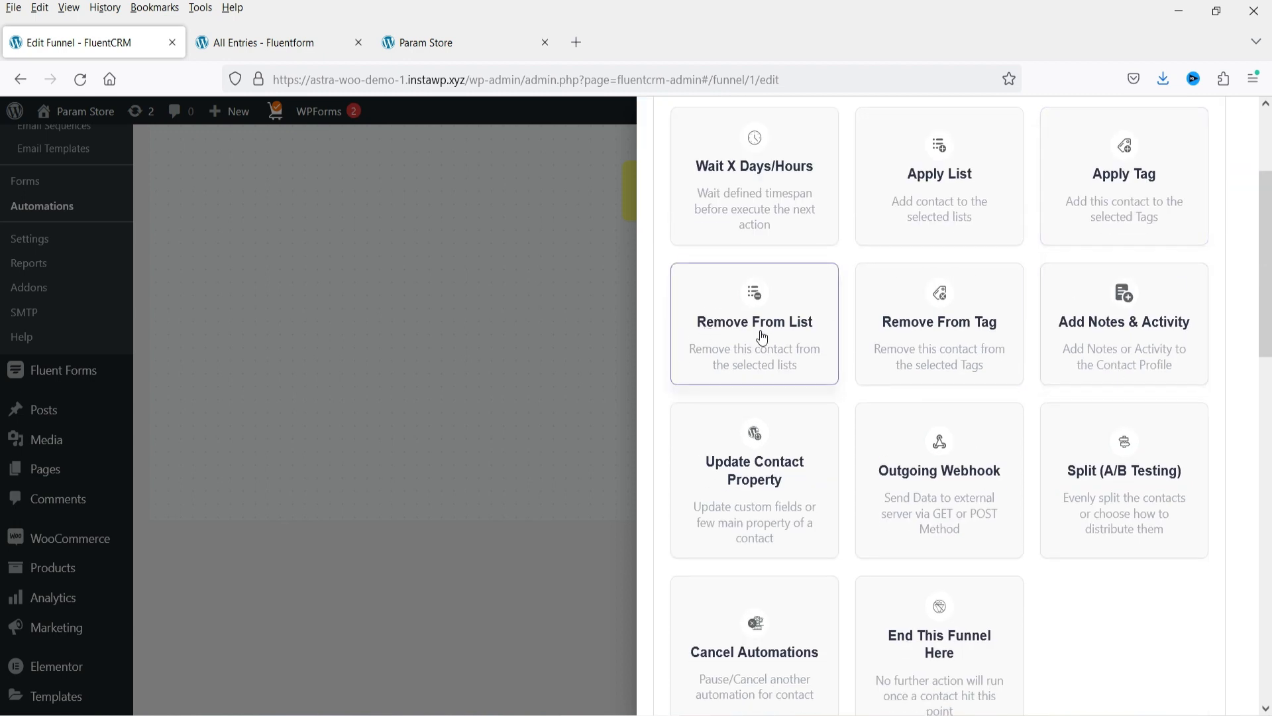
scroll(1137, 340, "down", 4)
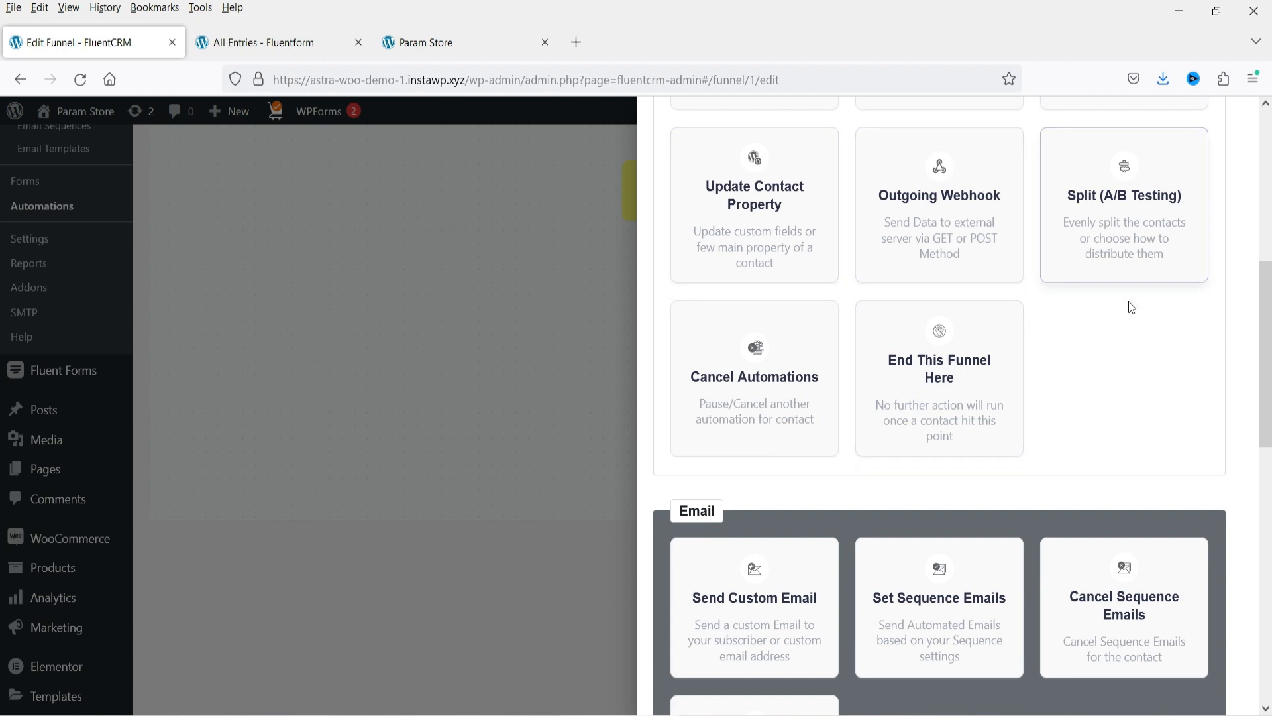
scroll(1063, 332, "down", 5)
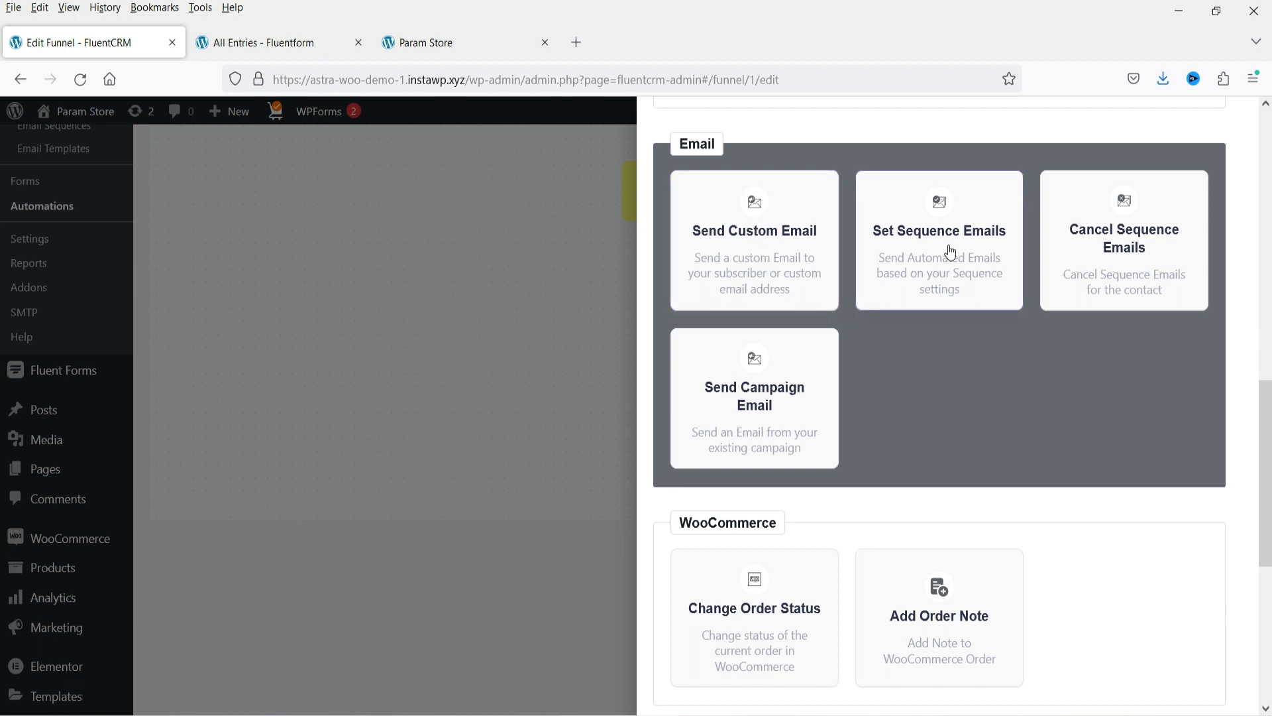
scroll(932, 302, "down", 3)
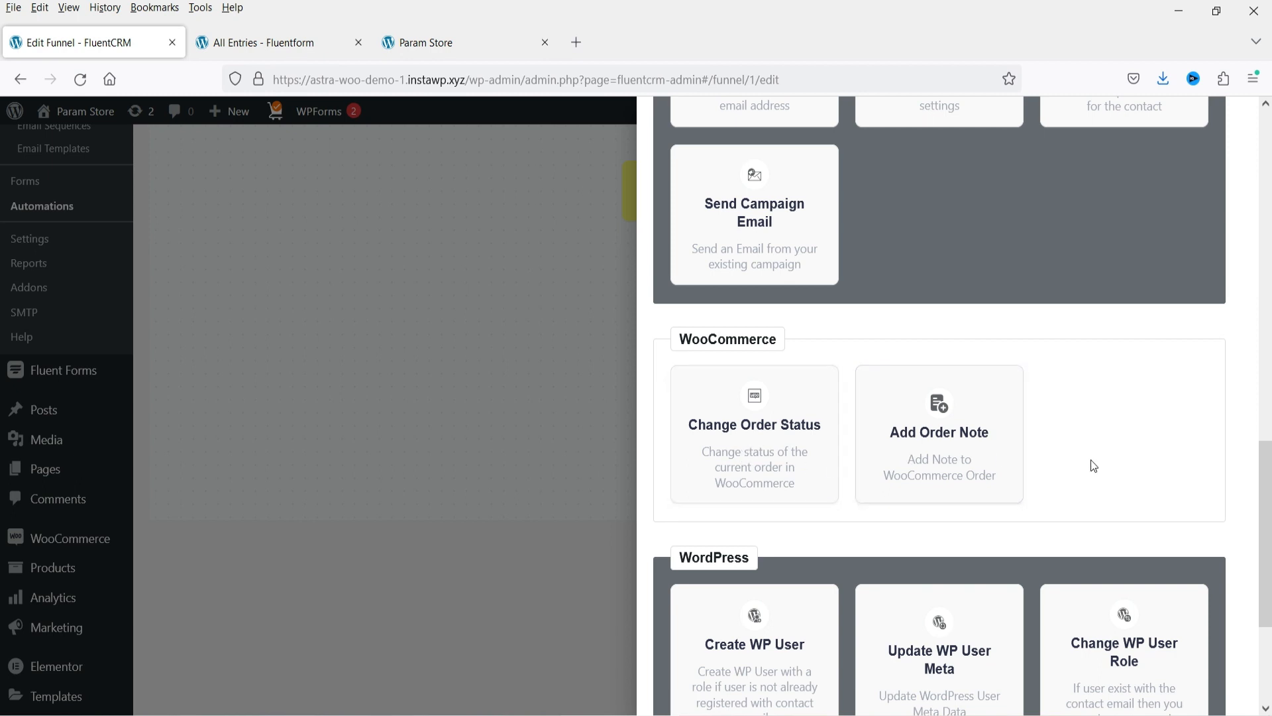
scroll(1071, 439, "down", 3)
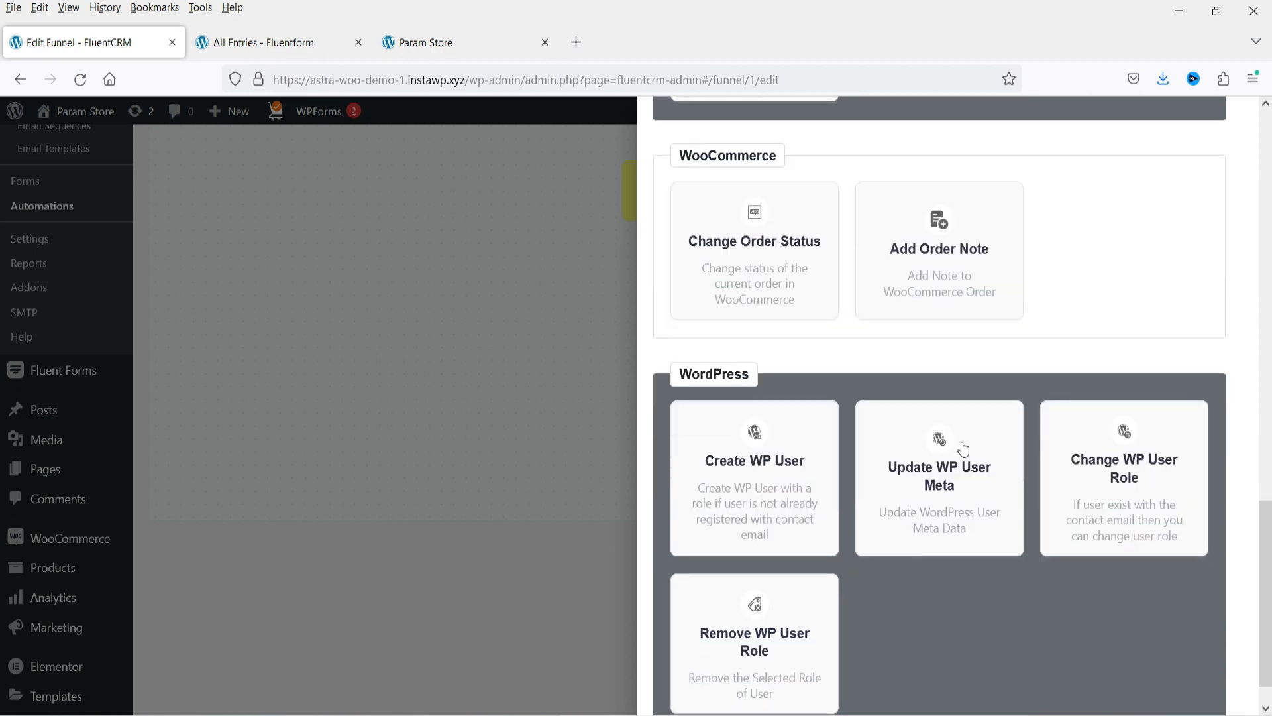
scroll(1117, 249, "down", 1)
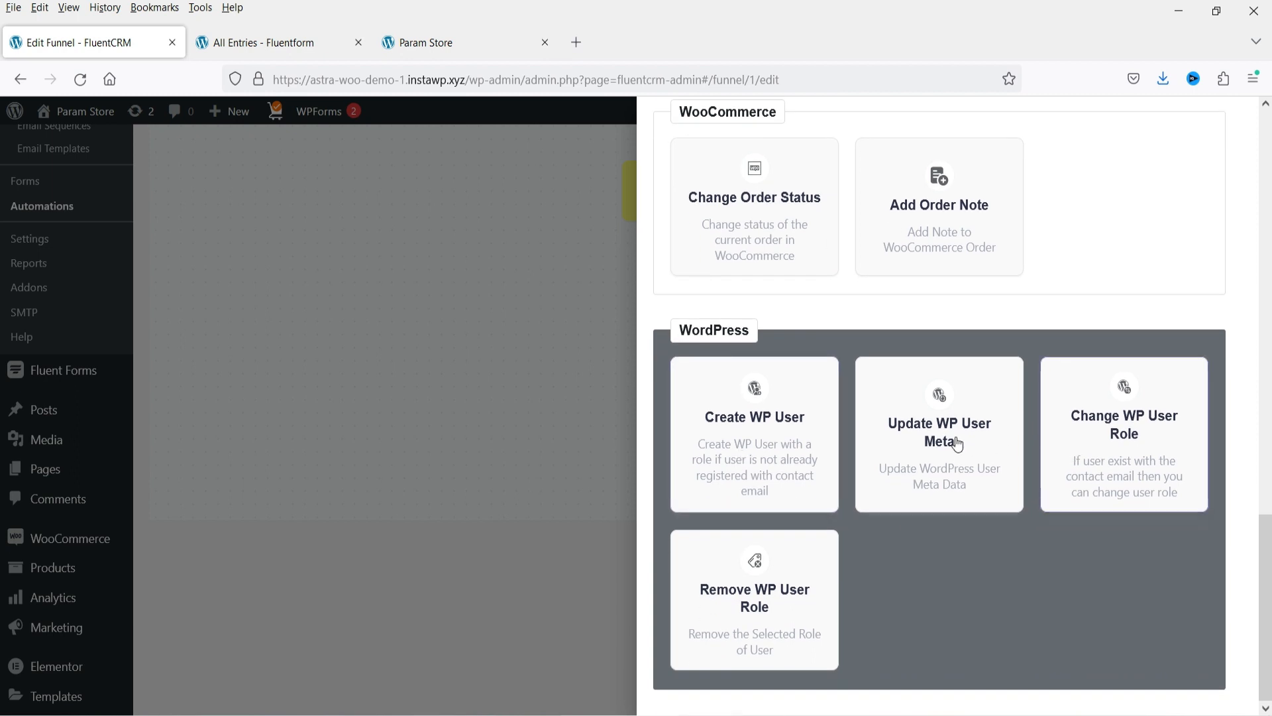
scroll(1084, 392, "up", 4)
scroll(1091, 371, "up", 3)
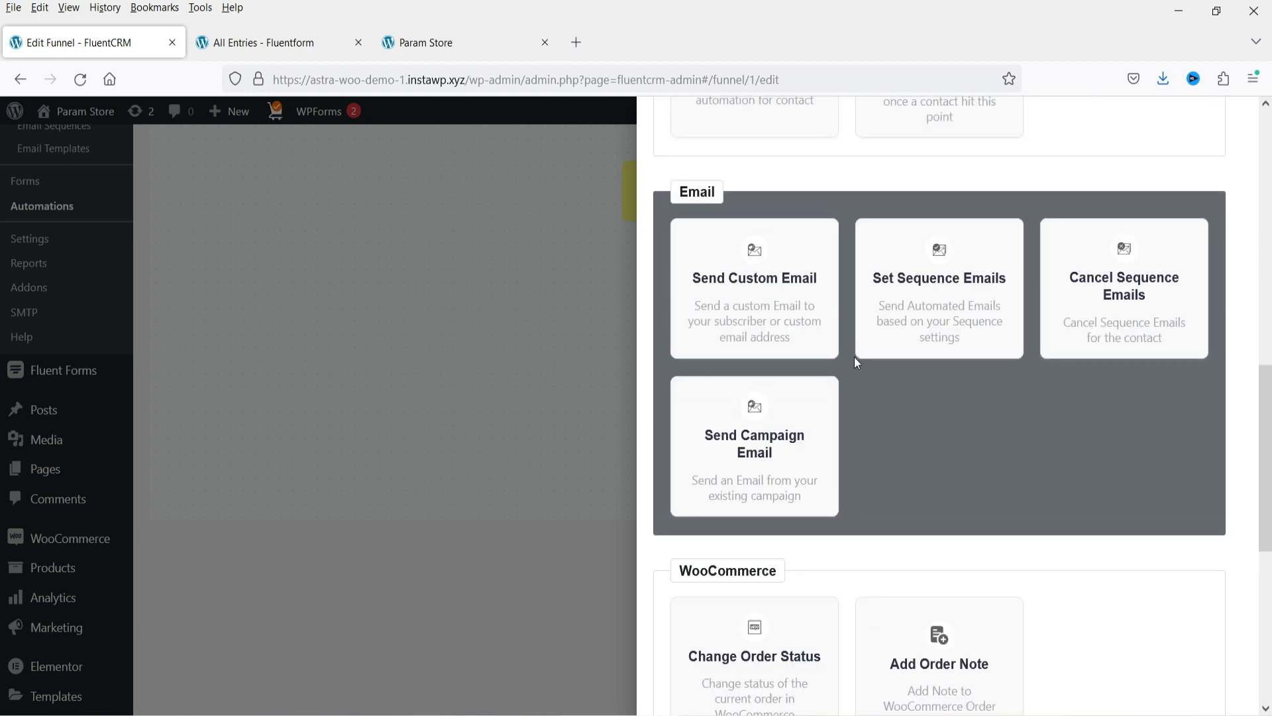
left_click(729, 282)
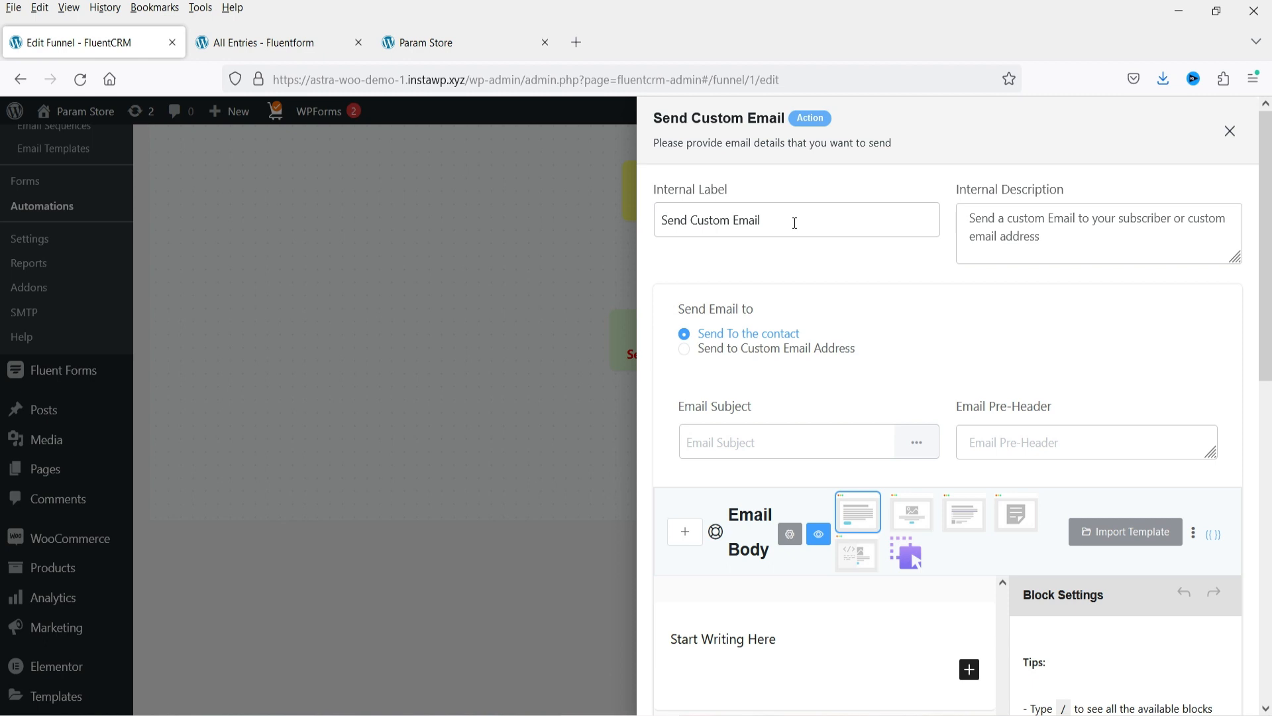
- Review the custom email's label, recipient, template and scheduling options, and try to save it with the subject left empty
left_click(829, 221)
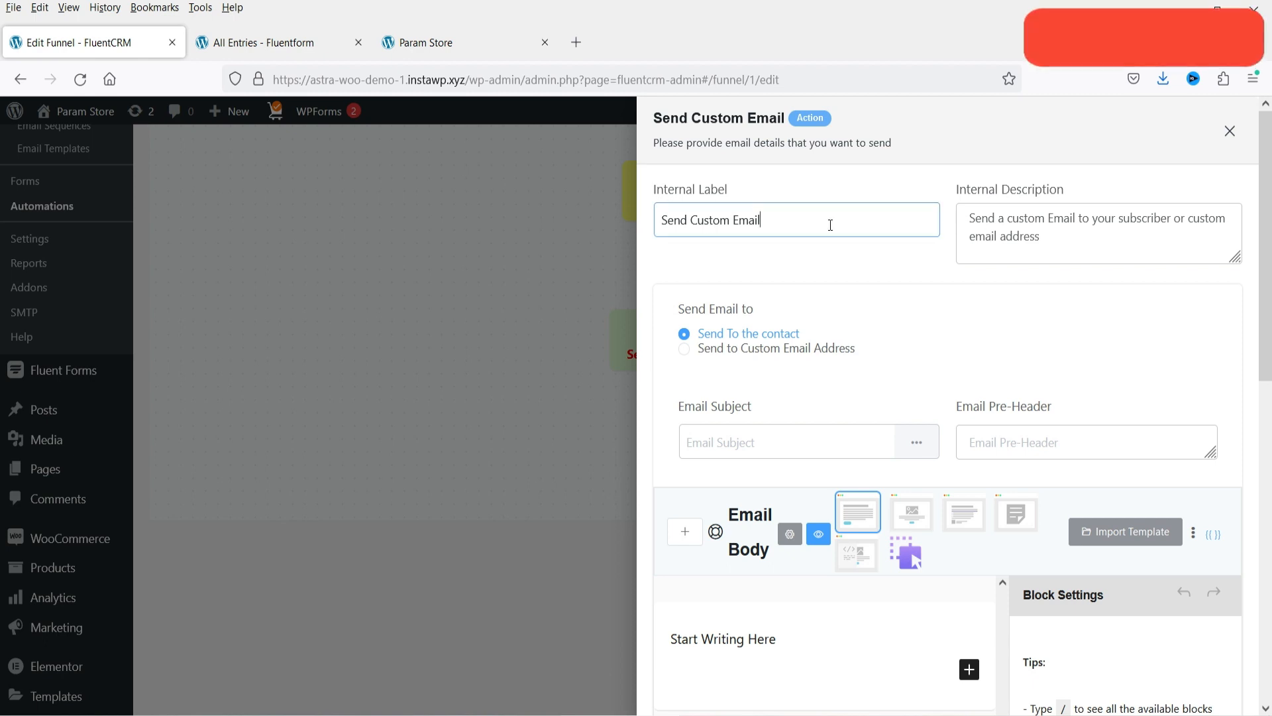
scroll(828, 351, "down", 3)
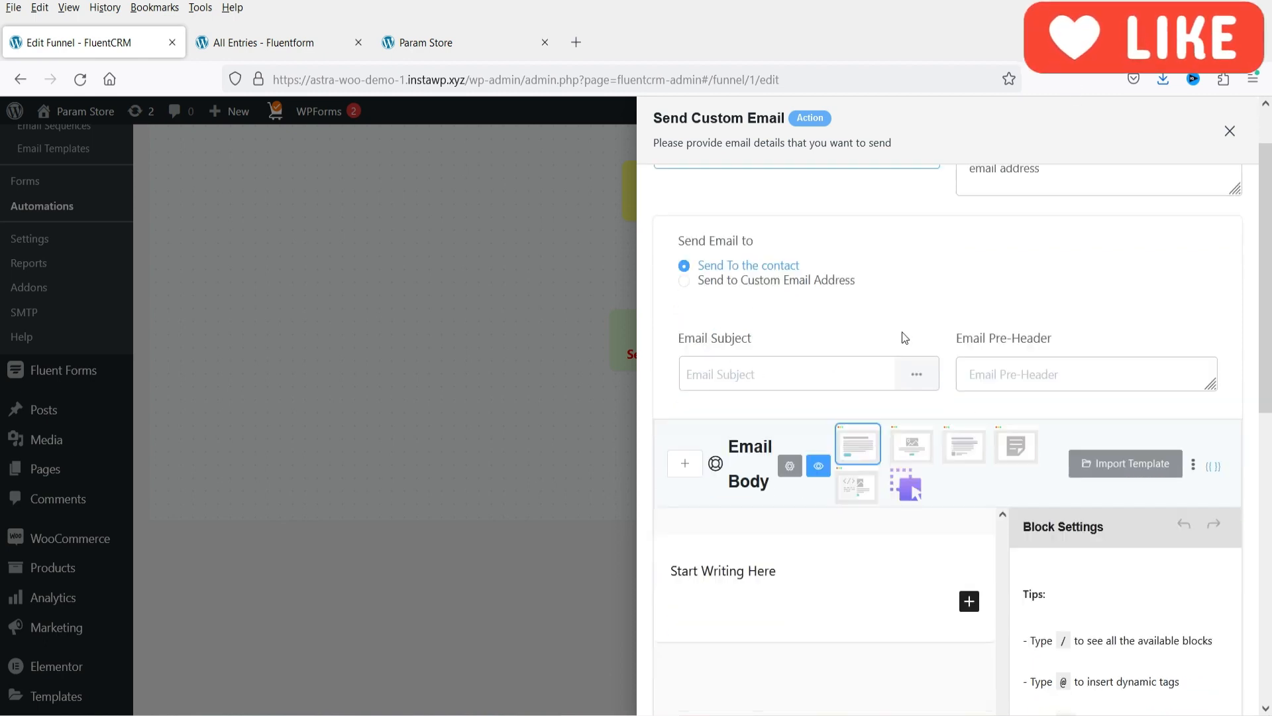
left_click(724, 248)
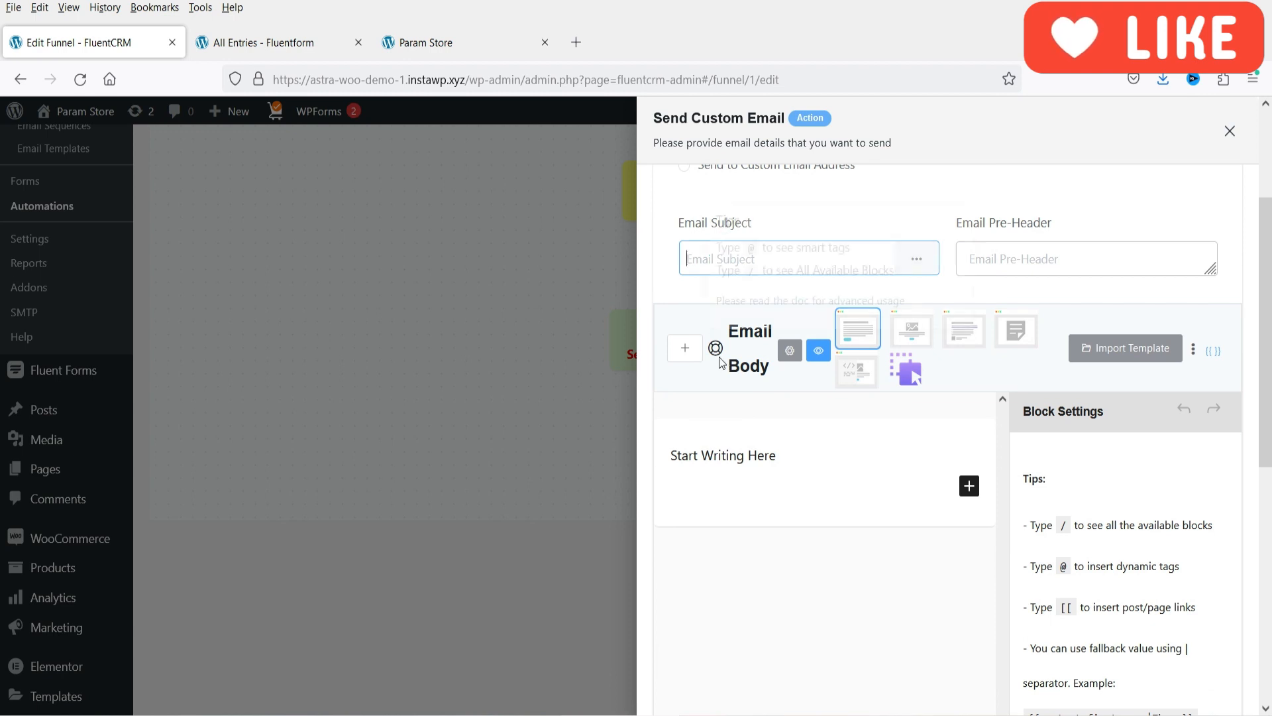
scroll(1068, 399, "down", 3)
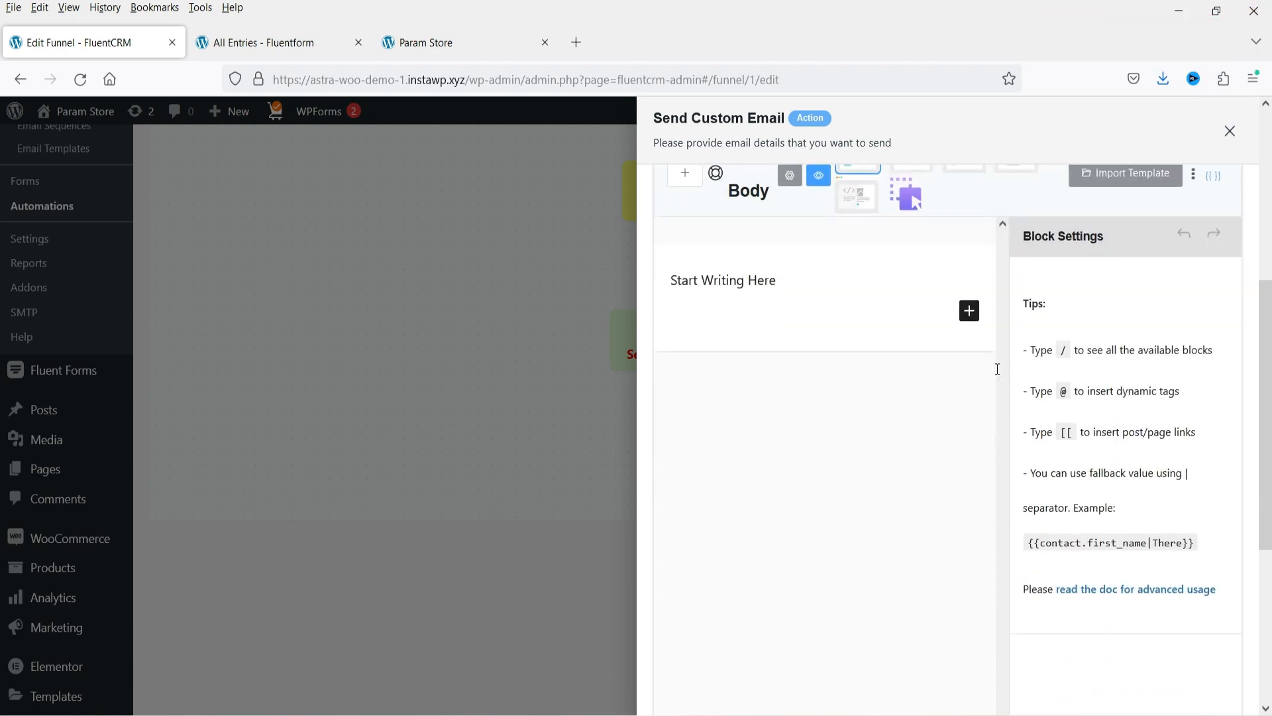
scroll(964, 383, "up", 3)
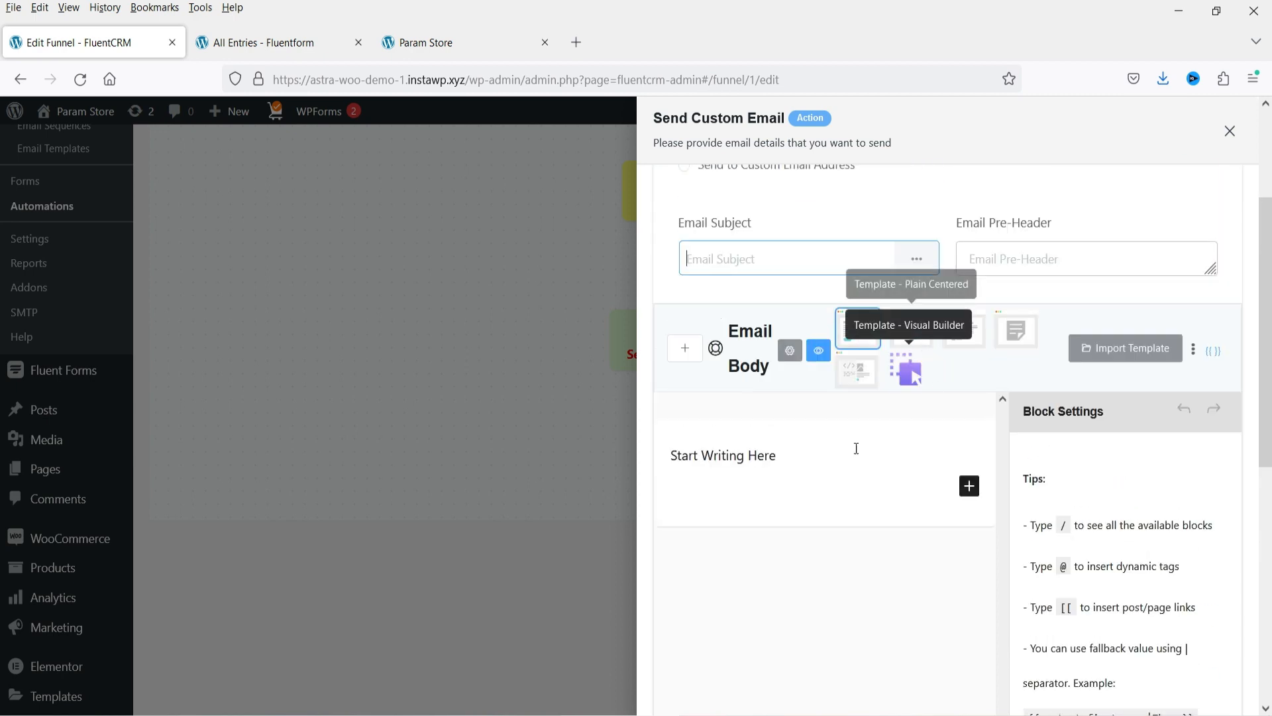
scroll(830, 448, "down", 6)
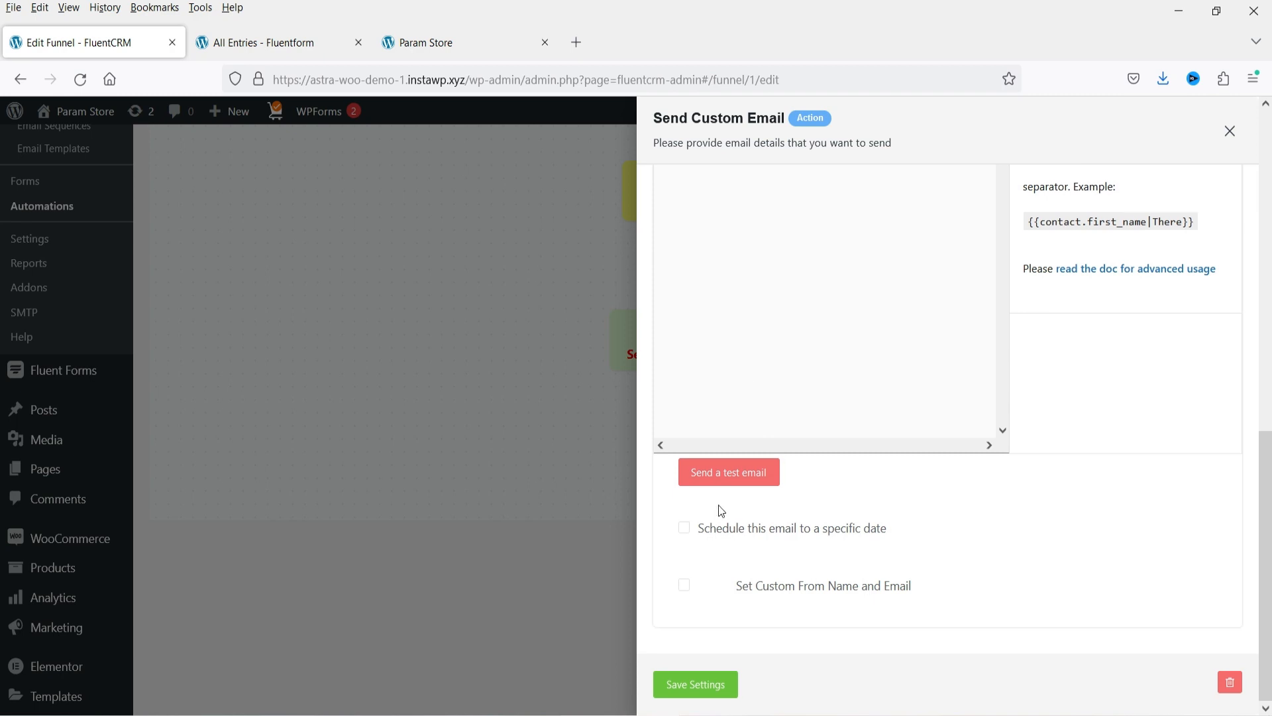
left_click(702, 684)
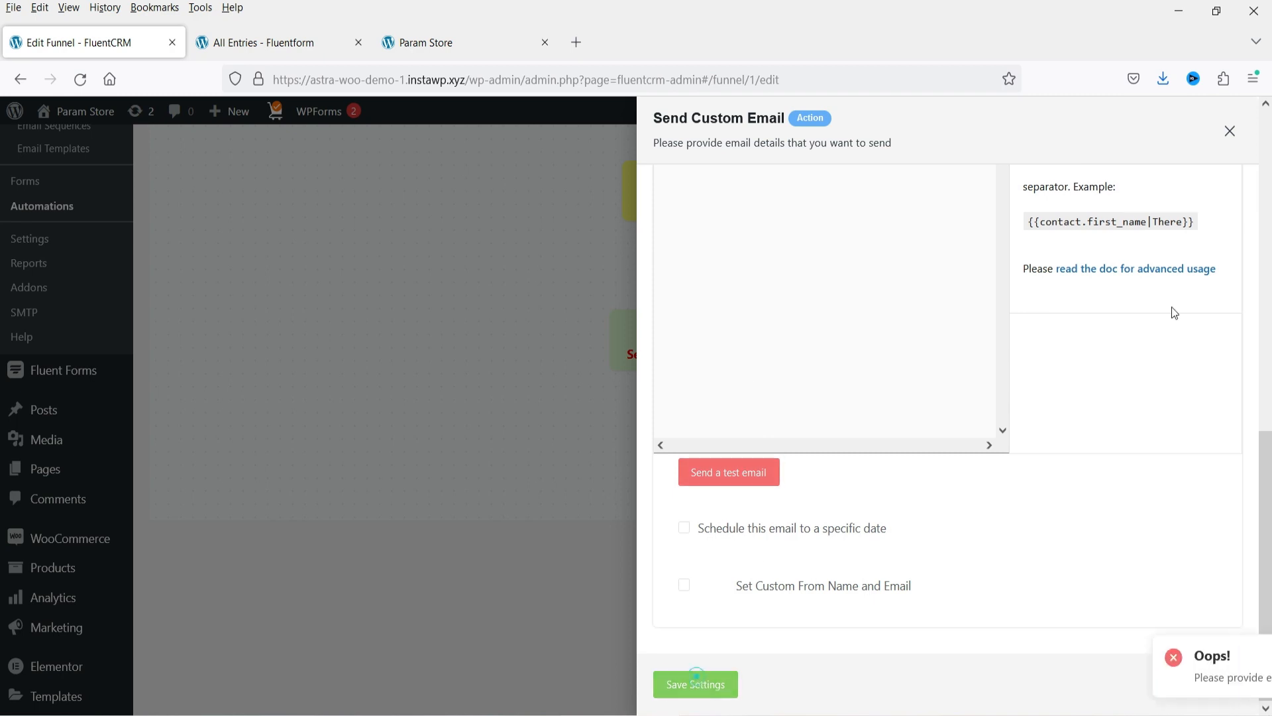
- Set the custom email's subject to "test", enter a short body text, and save the action's settings
scroll(832, 372, "up", 5)
scroll(832, 372, "up", 3)
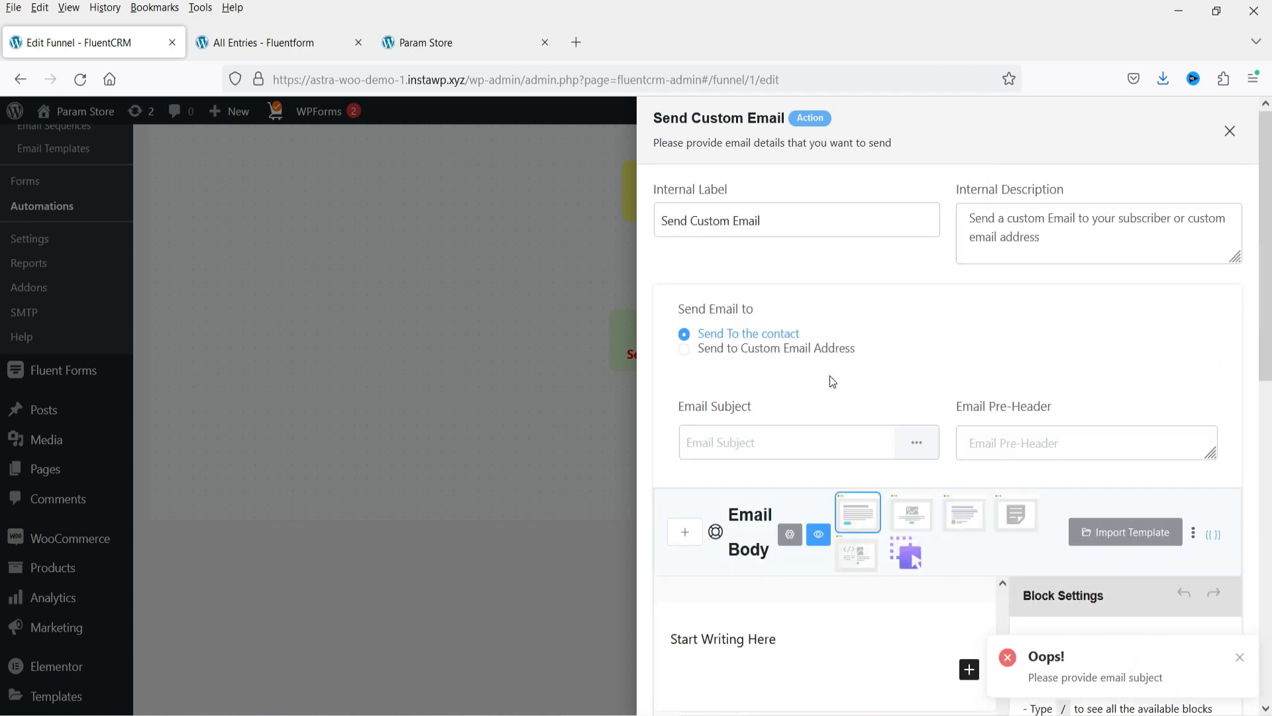
left_click(762, 442)
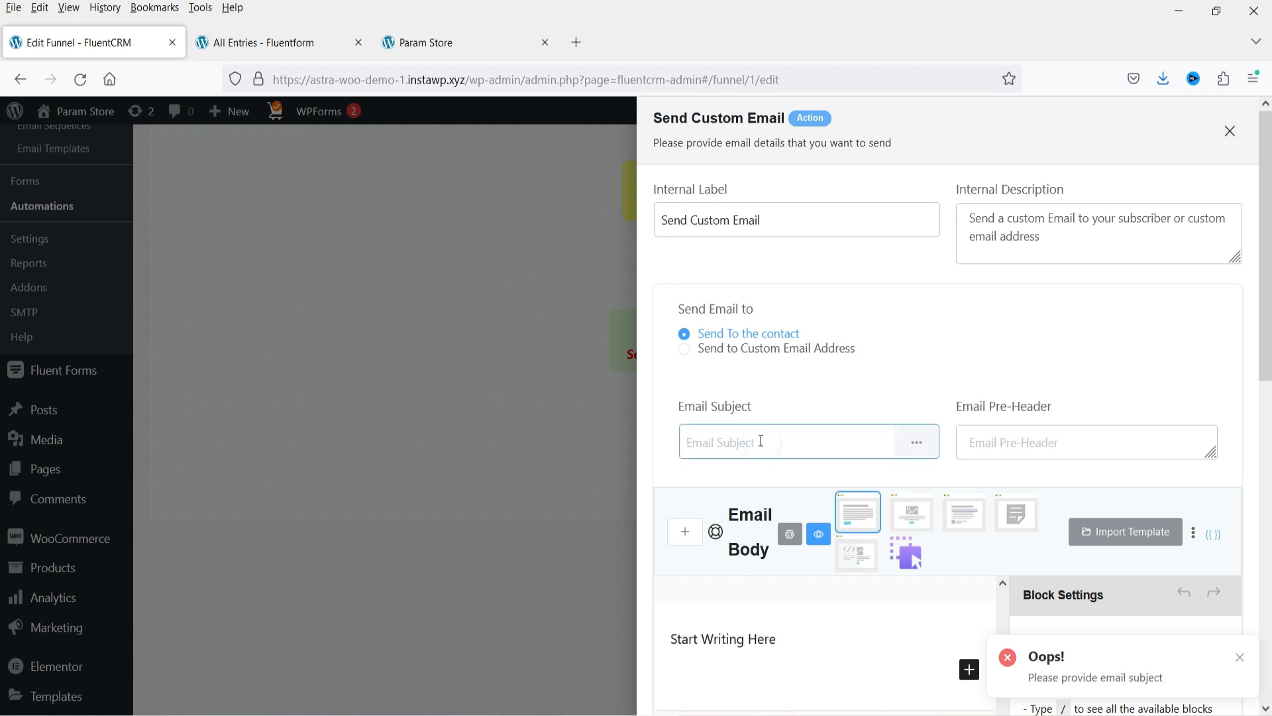
type("test")
scroll(754, 308, "down", 5)
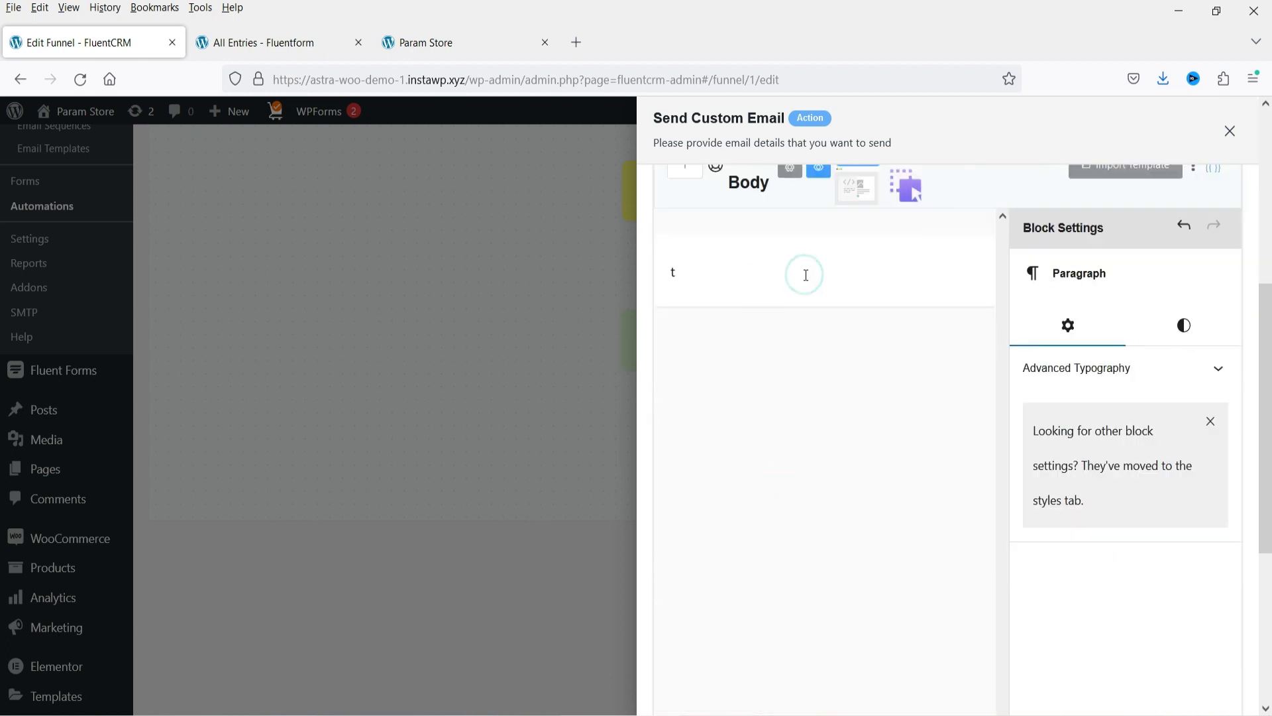
scroll(755, 307, "down", 5)
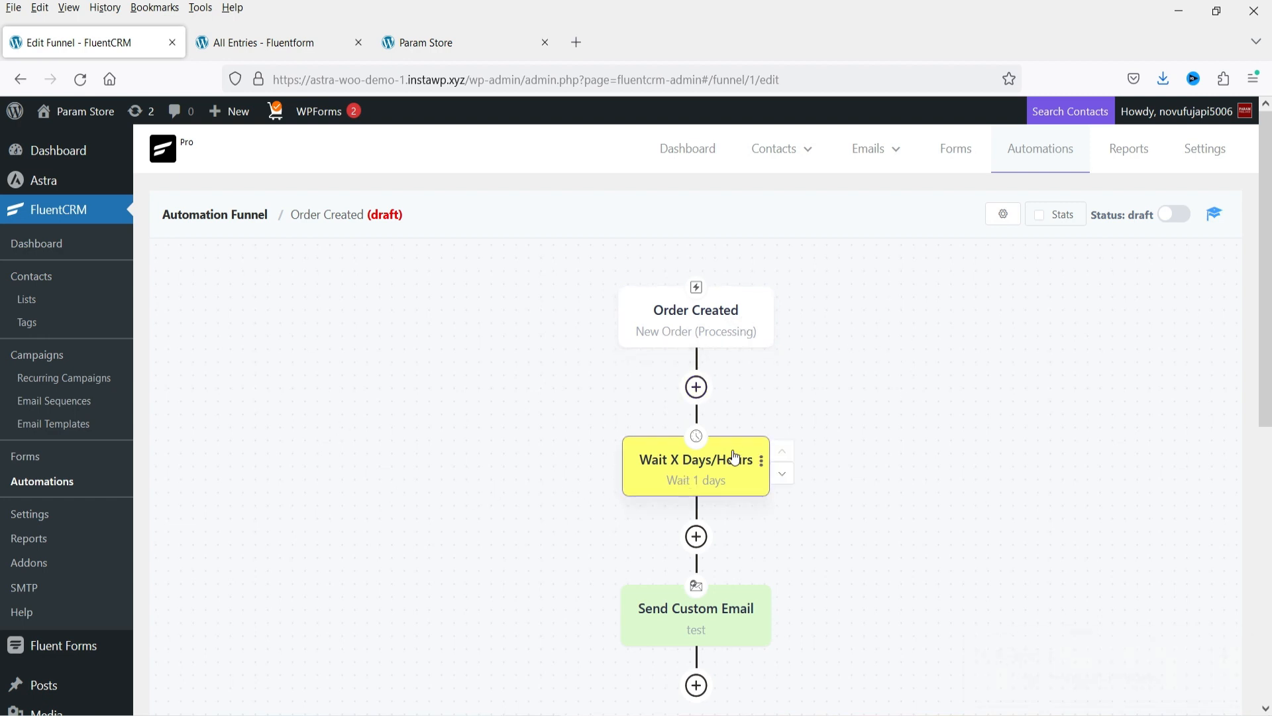
- Examine the goal, condition and combined block lists available after the custom email, and return to the funnel without adding one
scroll(950, 379, "down", 2)
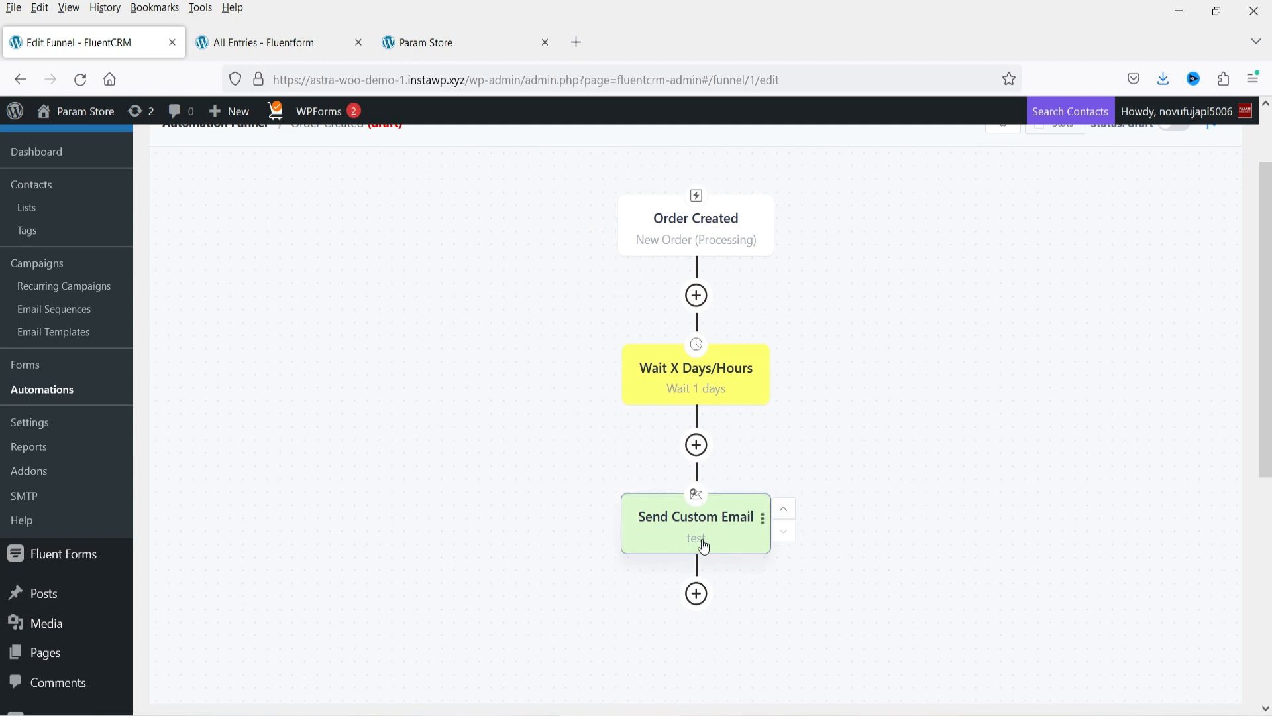
scroll(969, 369, "down", 5)
left_click(696, 318)
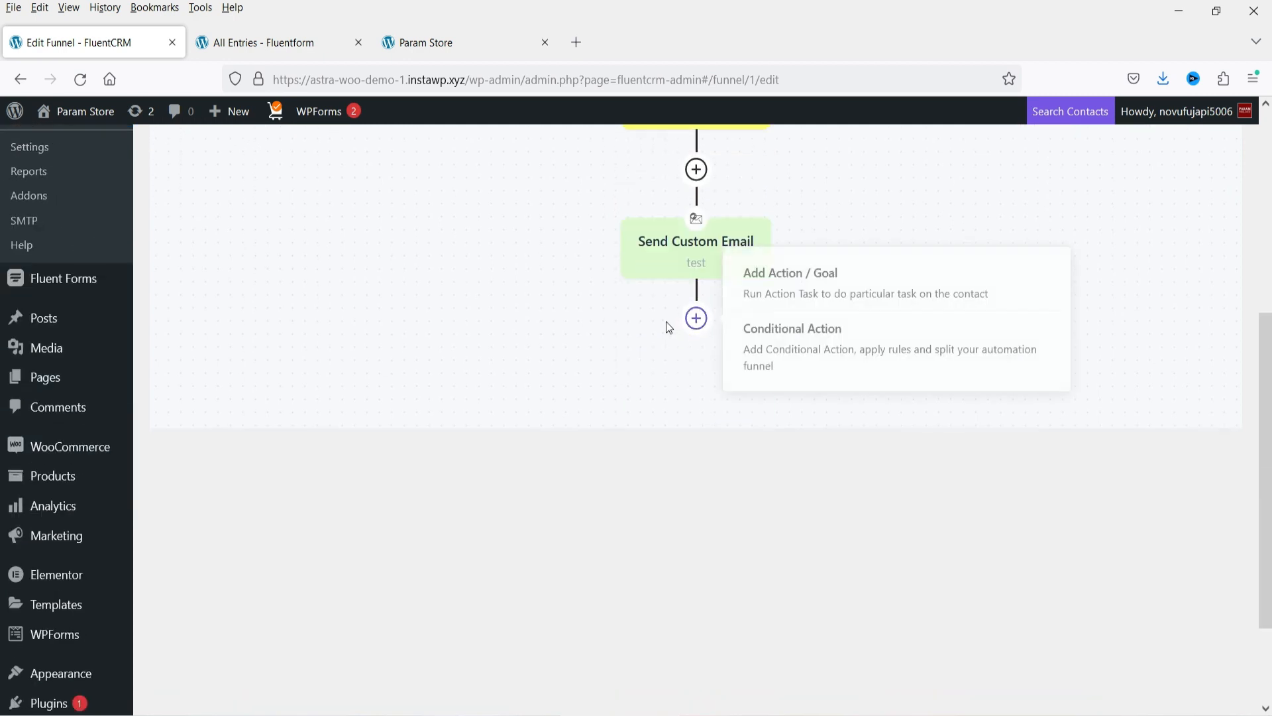
left_click(829, 281)
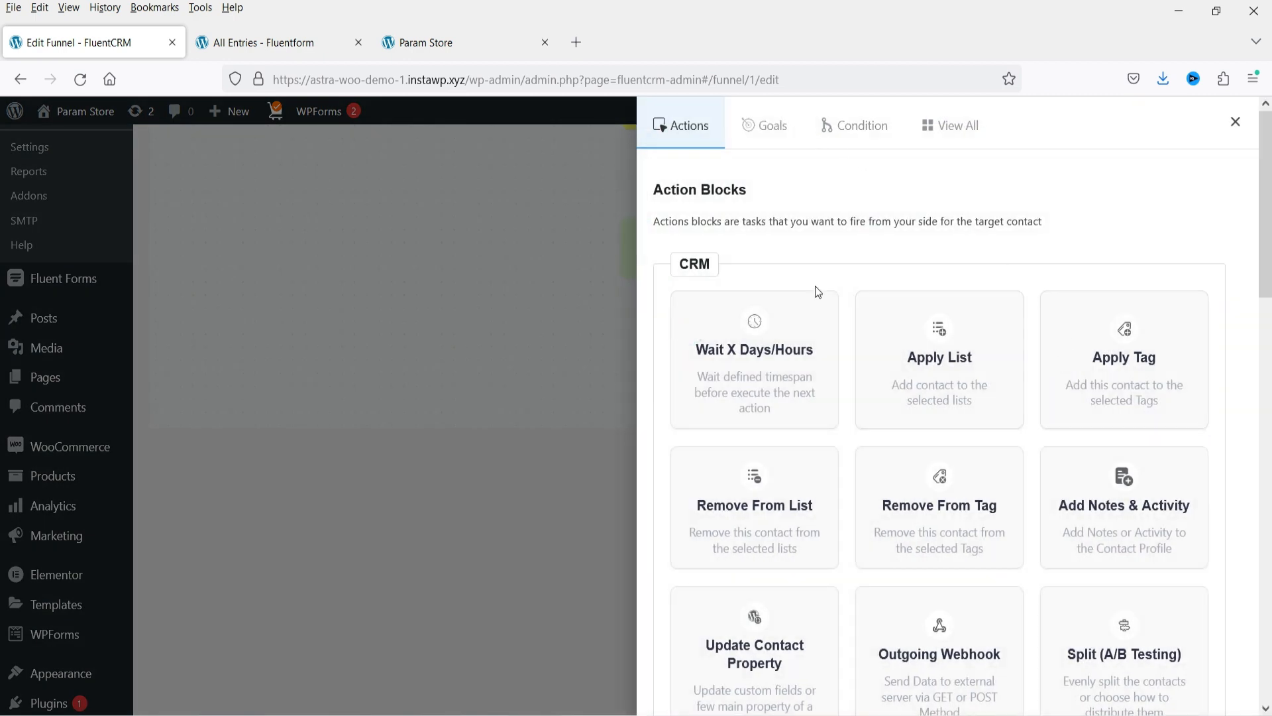
left_click(775, 130)
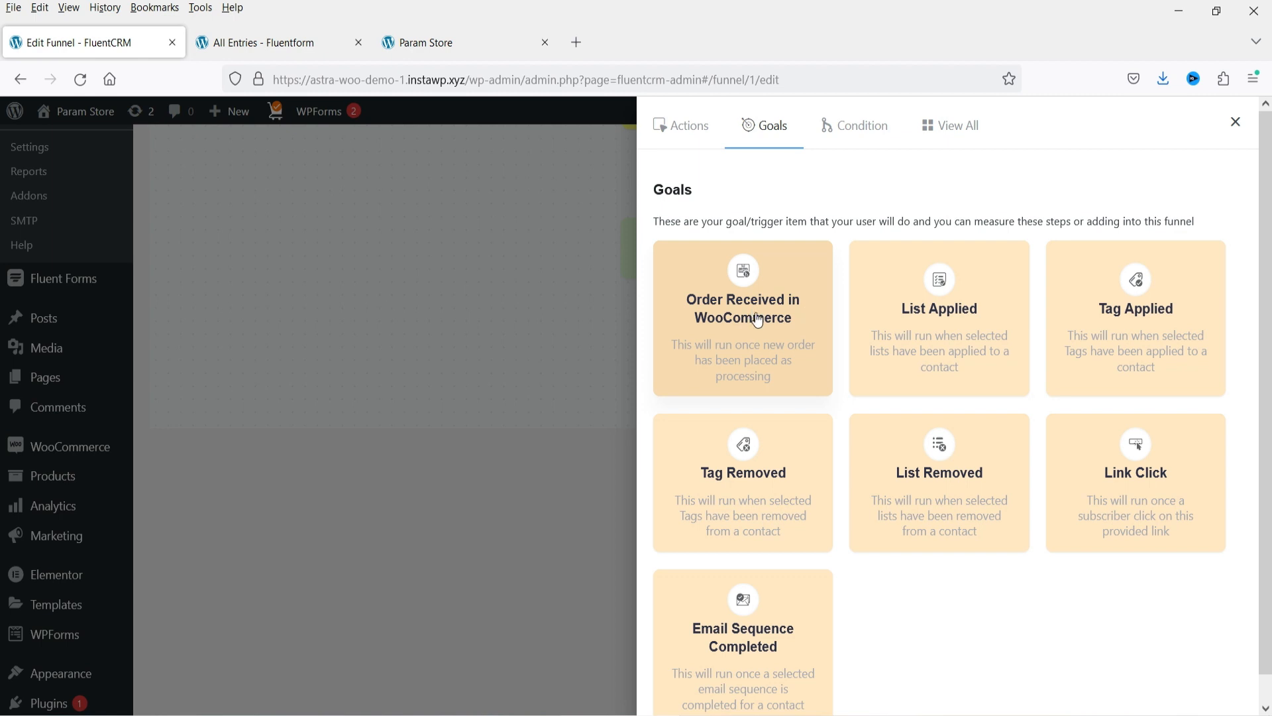
left_click(858, 125)
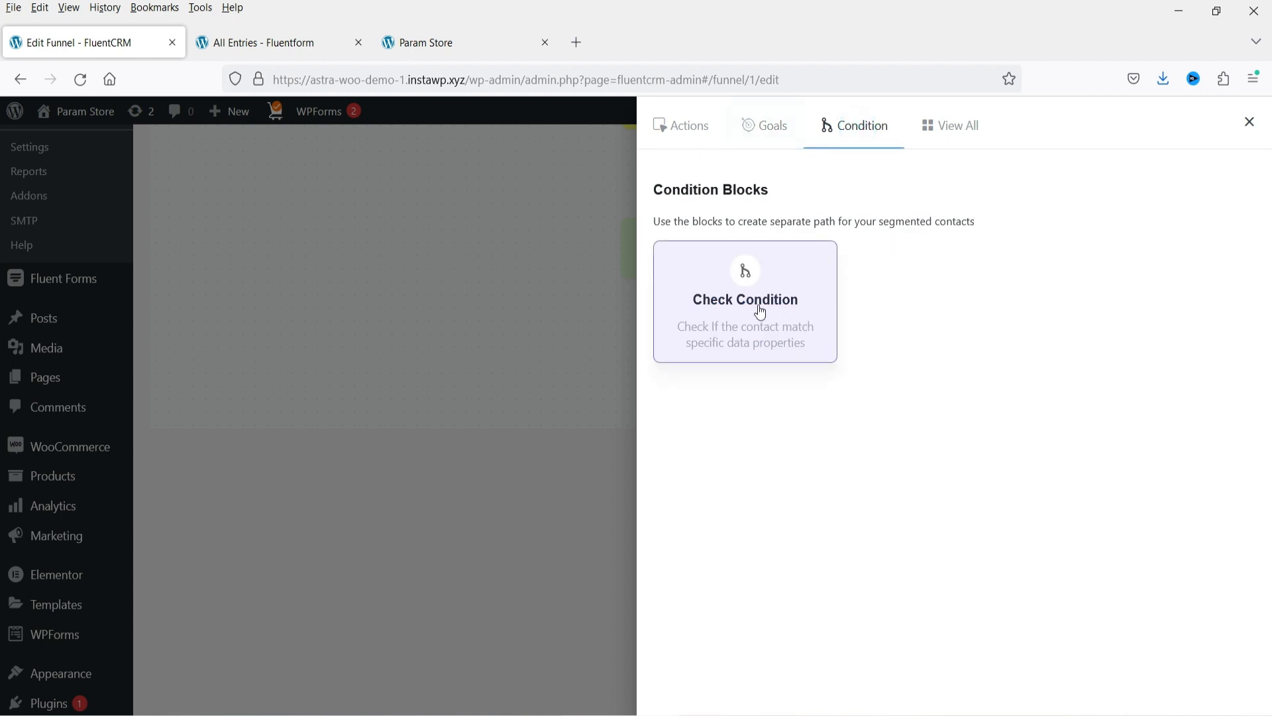
left_click(956, 125)
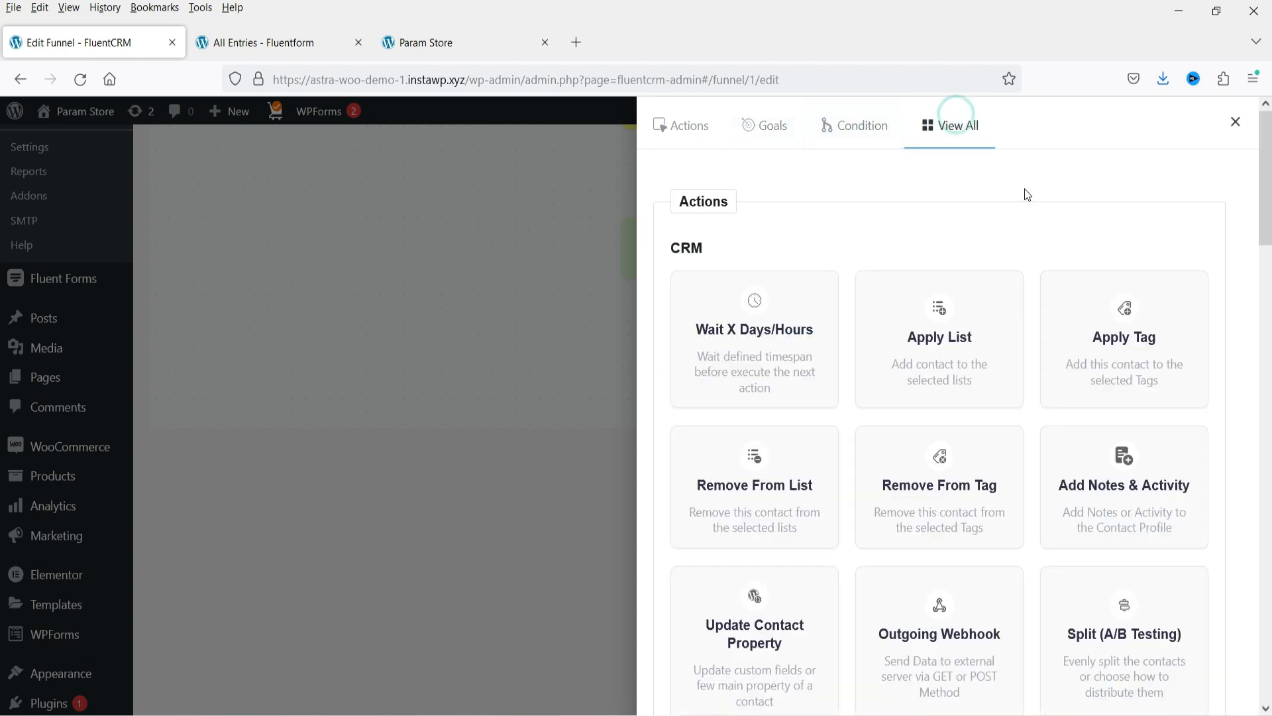
scroll(909, 287, "down", 20)
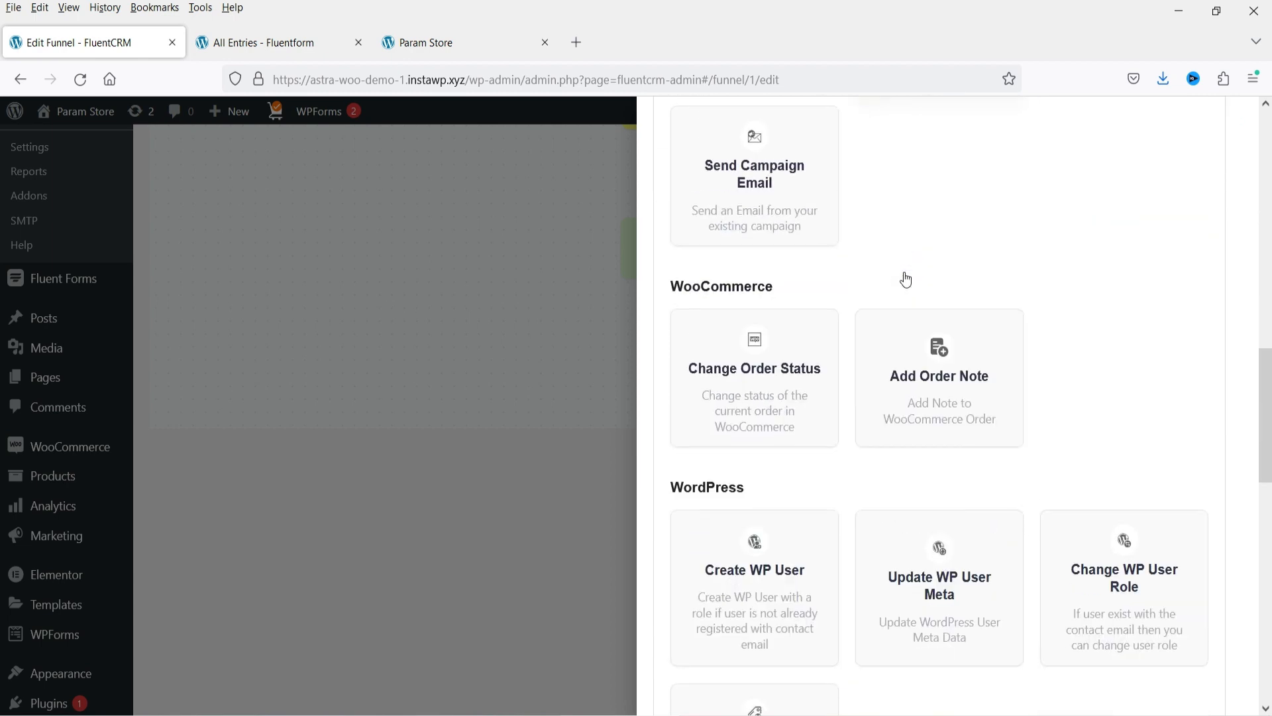
scroll(938, 309, "up", 20)
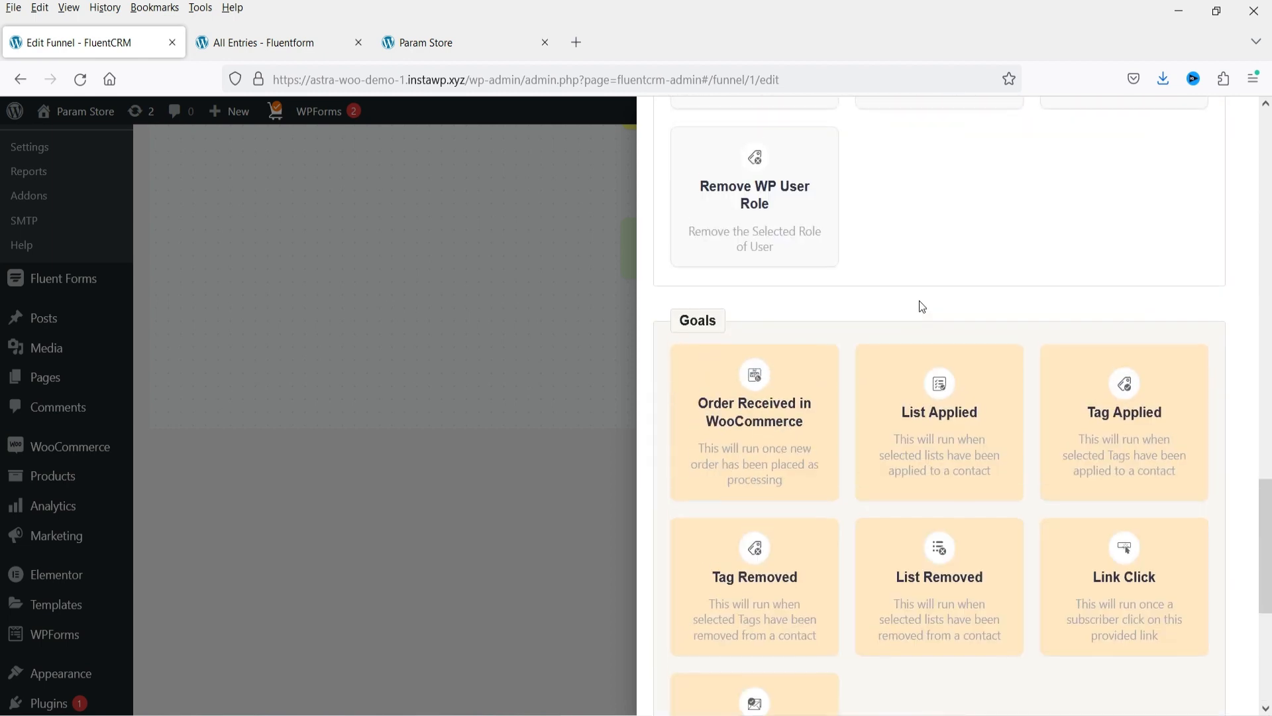
left_click(398, 199)
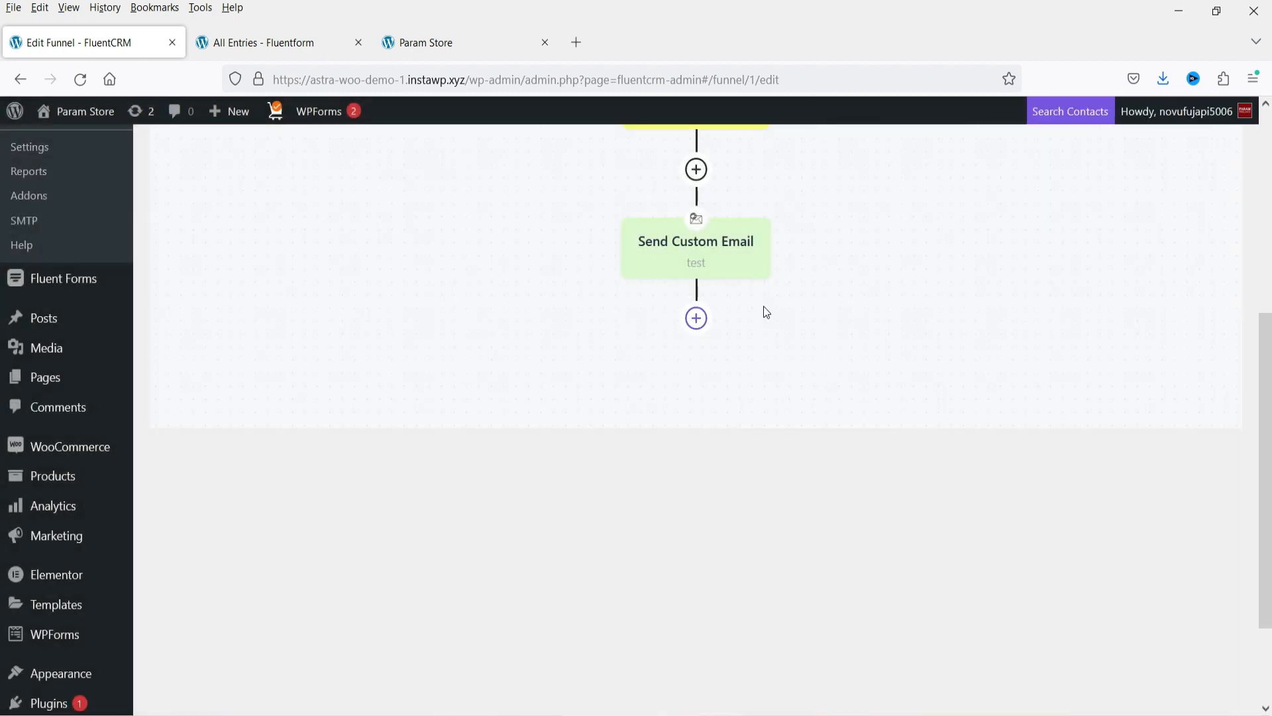
scroll(286, 314, "up", 5)
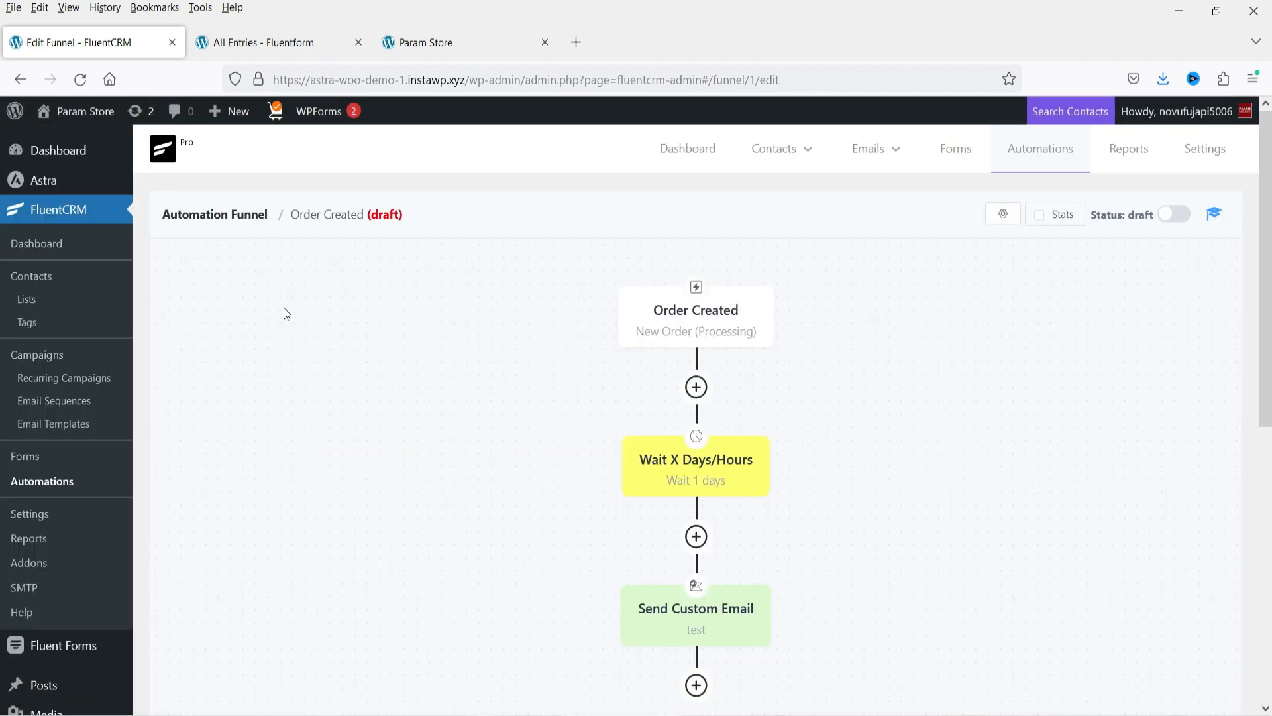